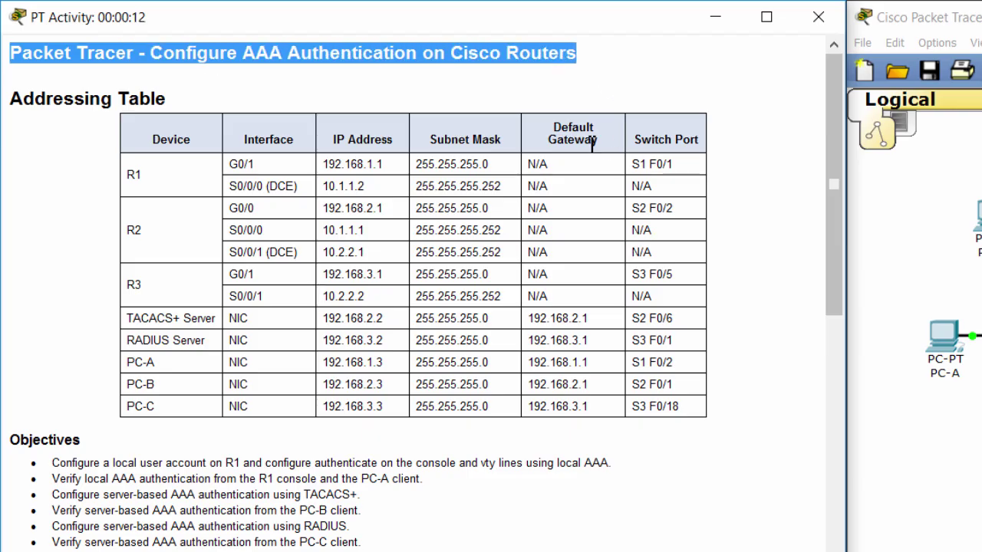
Highlight the addressing table, then the six activity objectives, for reference.
left_click_drag(11, 99, 705, 422)
left_click(681, 447)
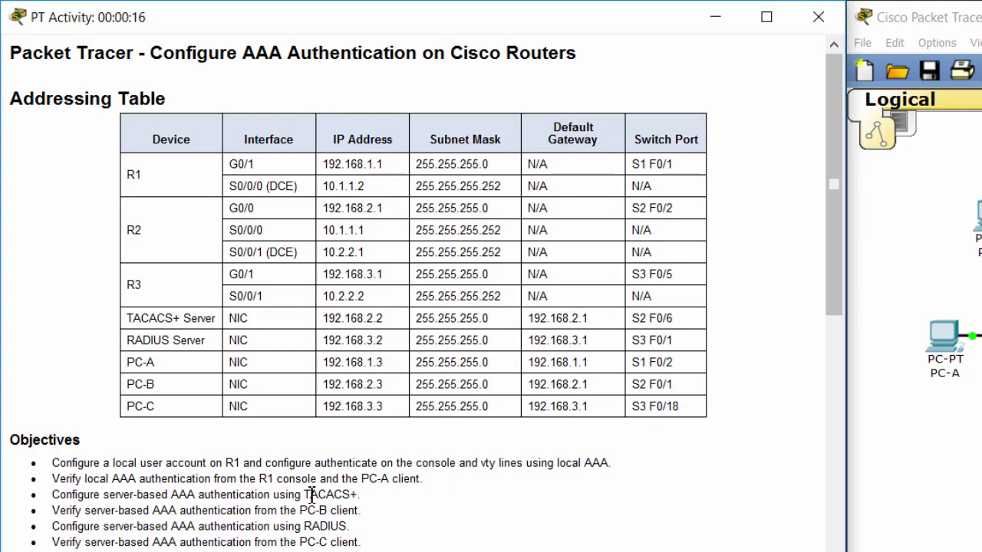
scroll(309, 494, "down", 4)
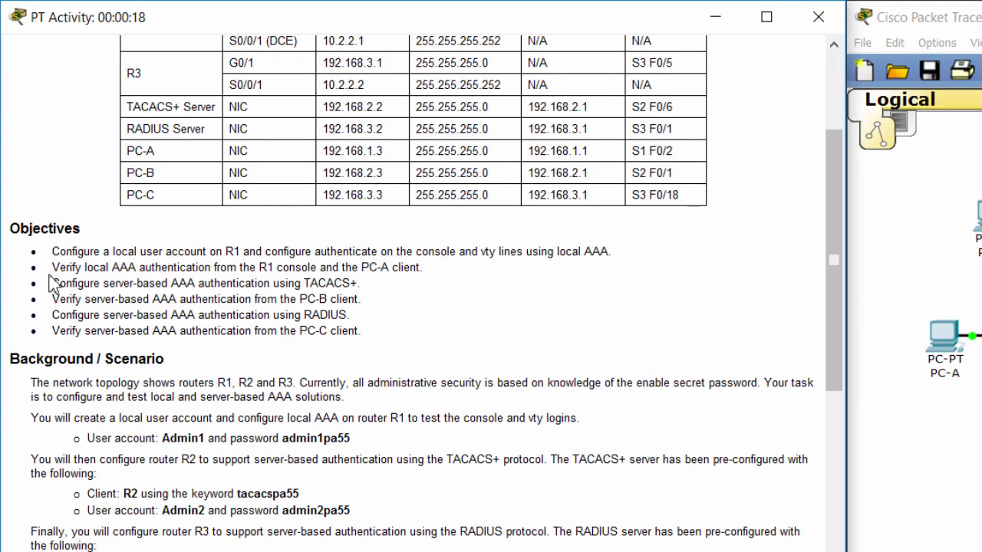
left_click_drag(51, 252, 337, 332)
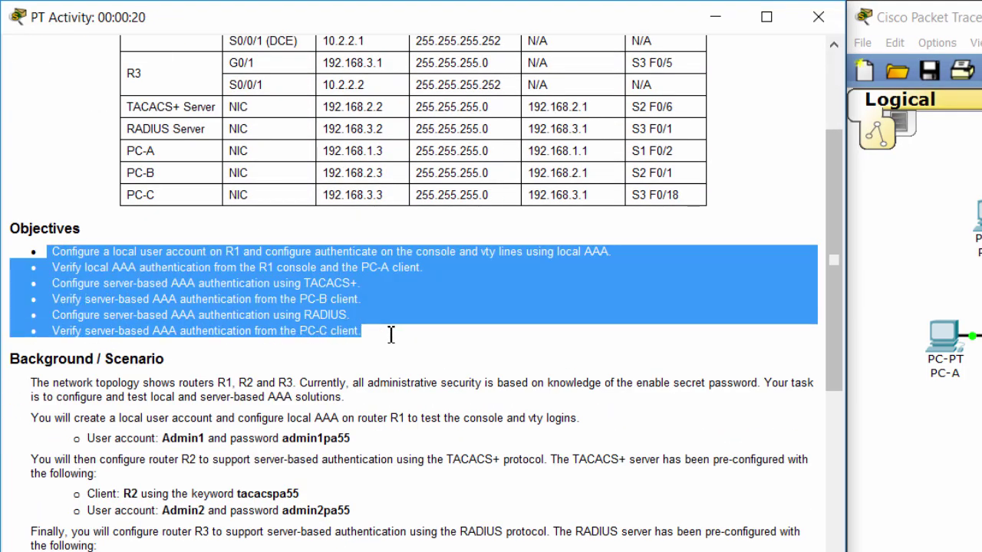
left_click(499, 543)
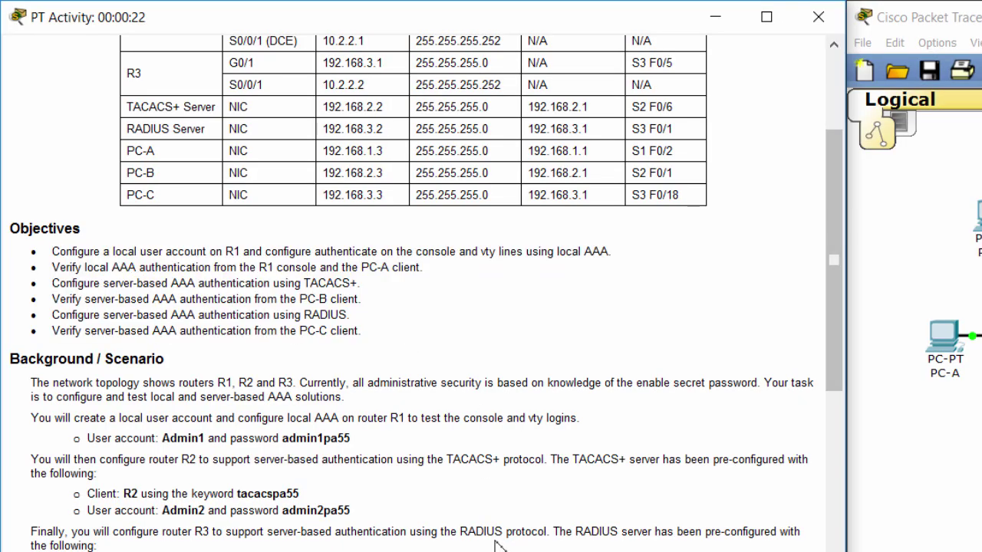
Scroll to the background scenario and highlight both accounts' passwords.
scroll(491, 537, "down", 2)
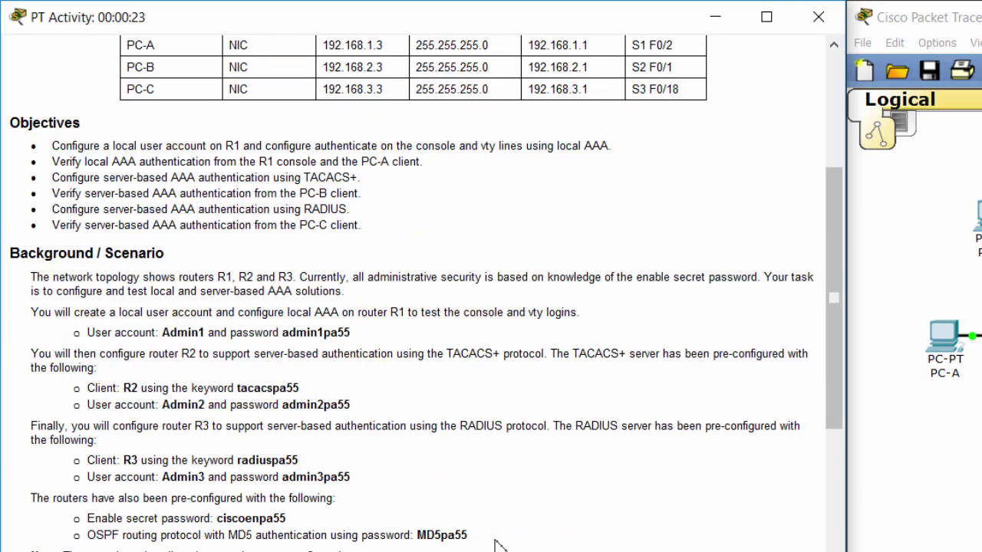
double_click(312, 336)
double_click(314, 404)
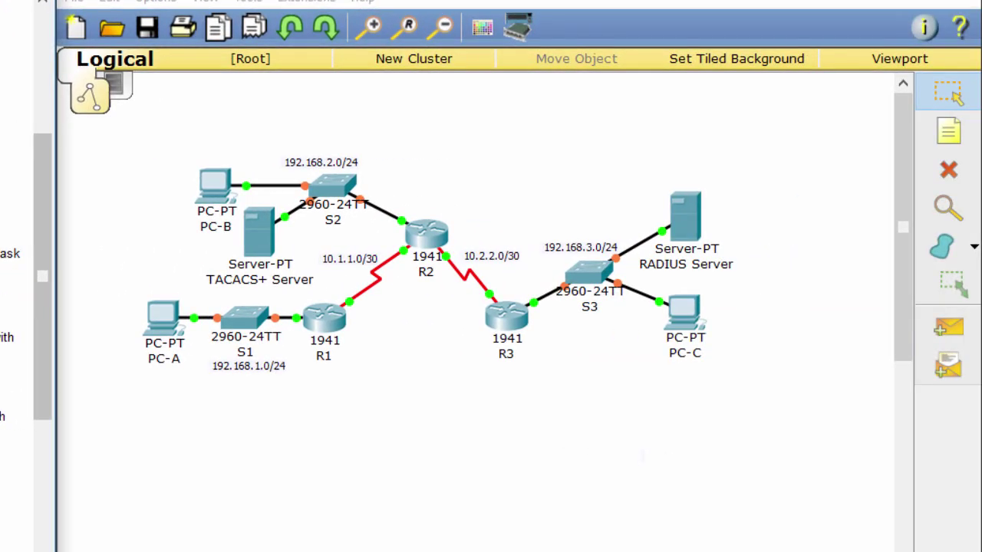
Scroll the instructions down to Part 1's tasks for local AAA on R1's console.
scroll(23, 345, "down", 1)
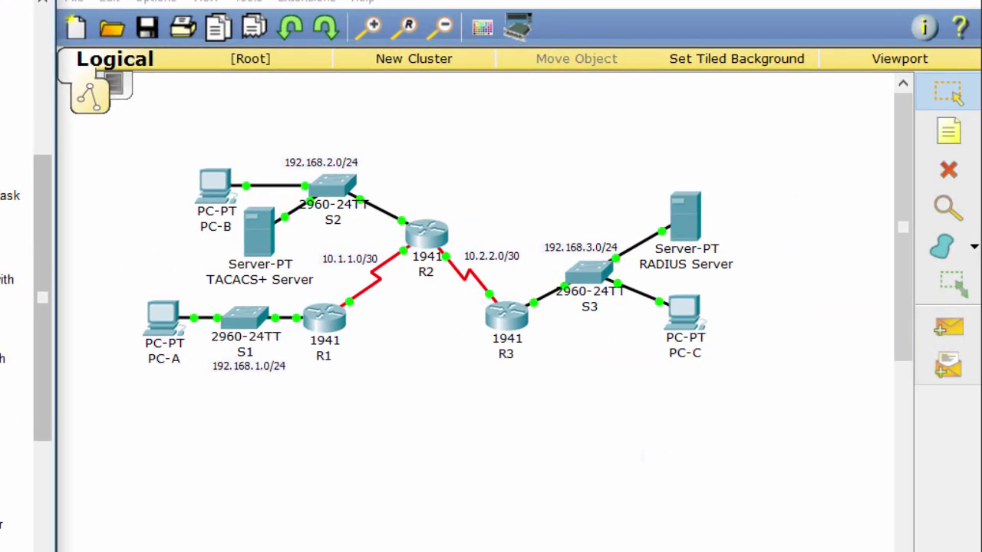
scroll(23, 345, "down", 3)
scroll(23, 346, "down", 1)
scroll(23, 345, "down", 1)
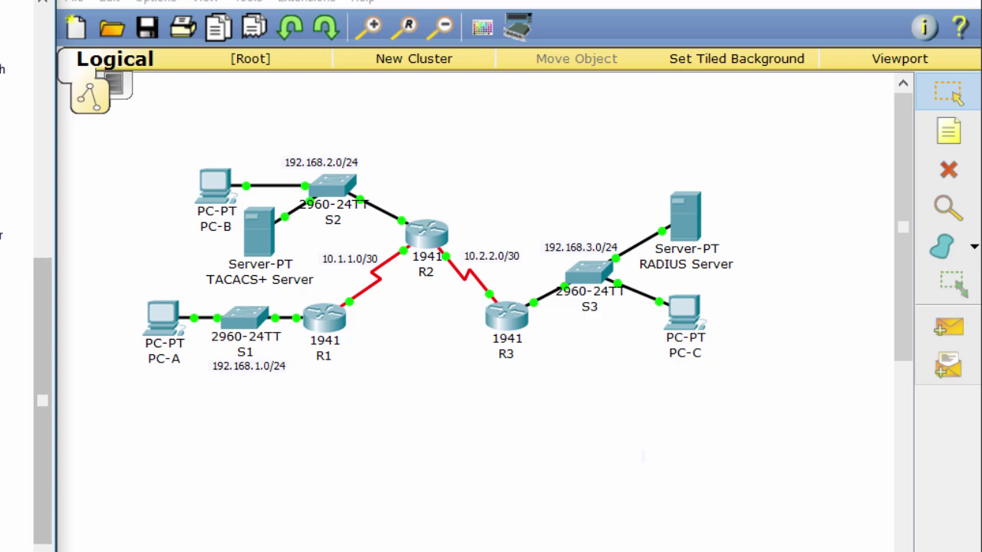
scroll(23, 345, "down", 2)
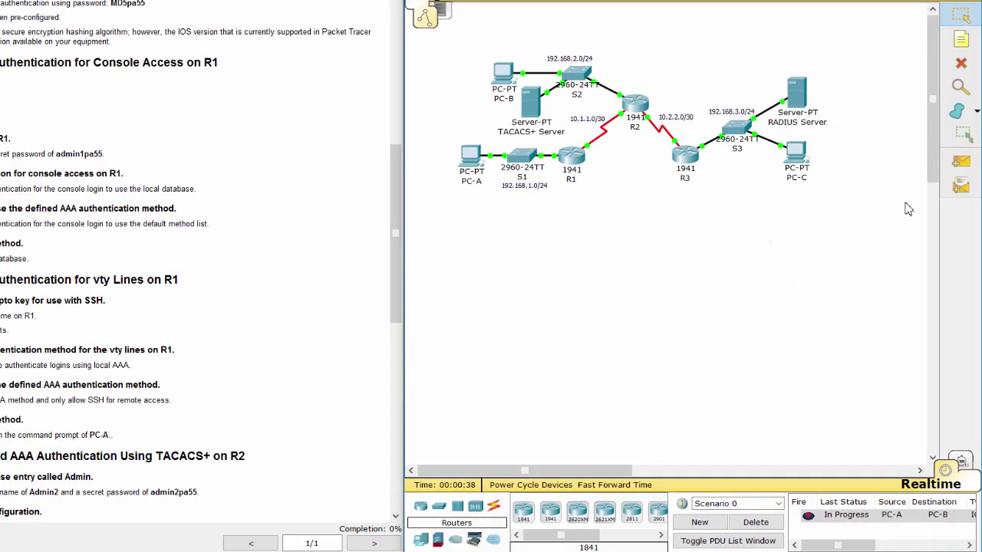
Ping PC-B and PC-C from PC-A with simple PDUs, clearing the results.
left_click(961, 161)
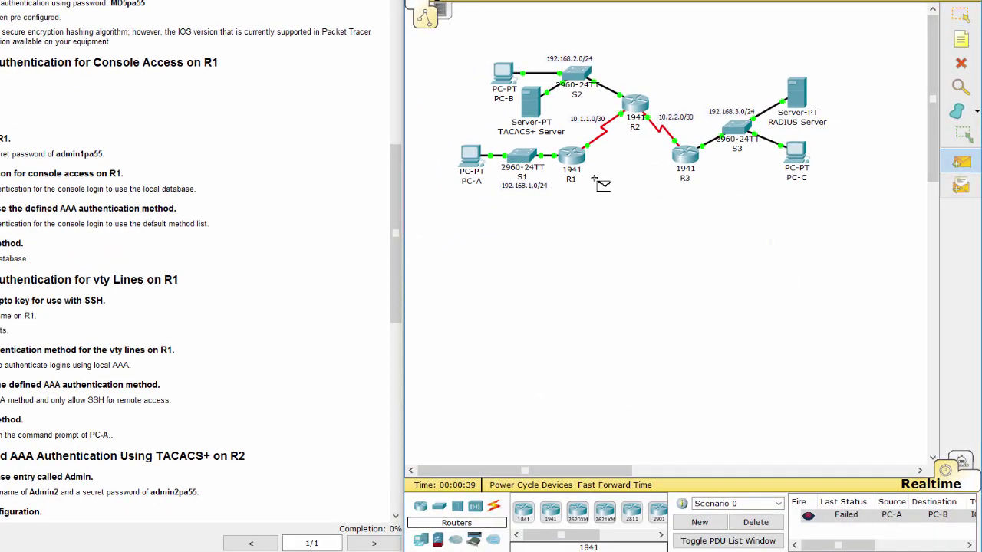
left_click(498, 88)
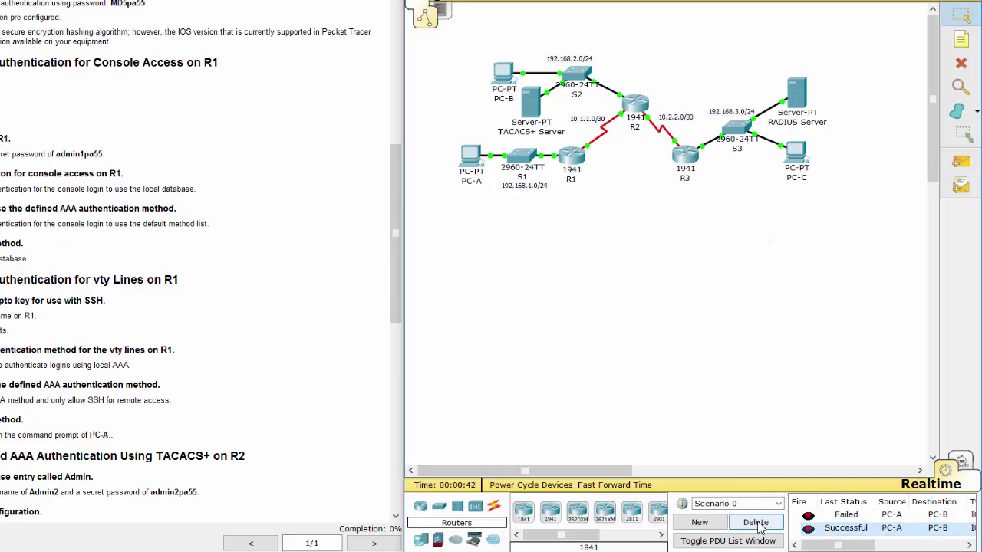
left_click(756, 522)
left_click(961, 161)
left_click(470, 156)
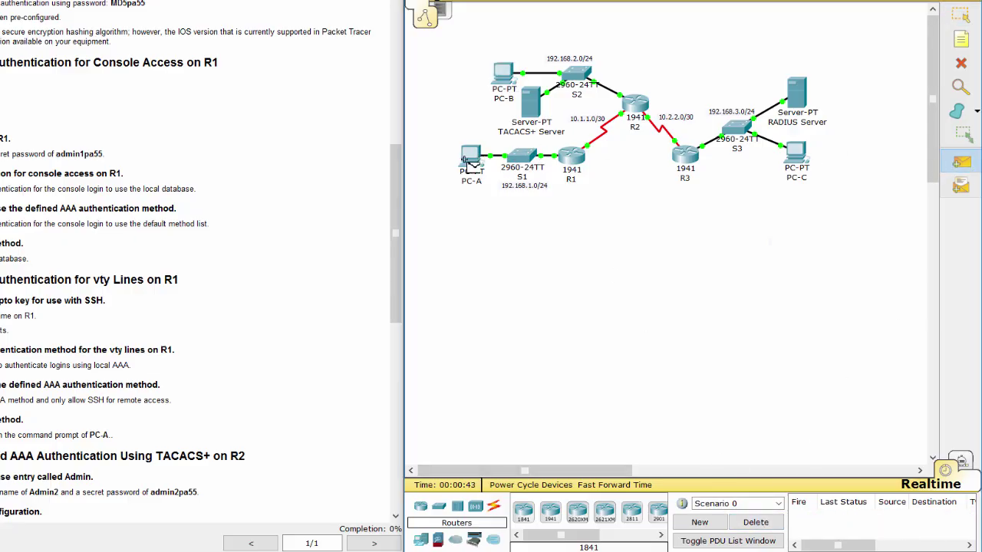
left_click(795, 154)
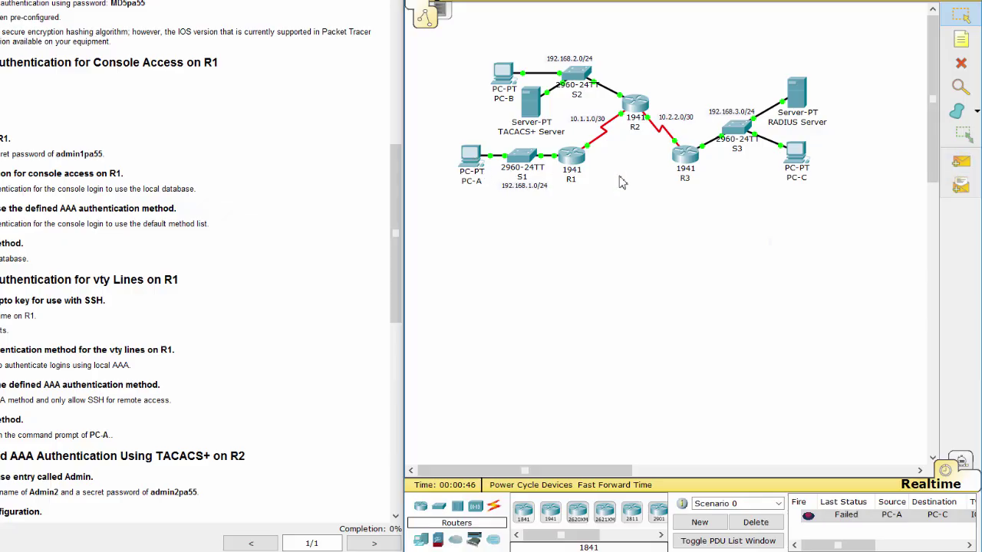
left_click(961, 162)
left_click(470, 155)
left_click(795, 153)
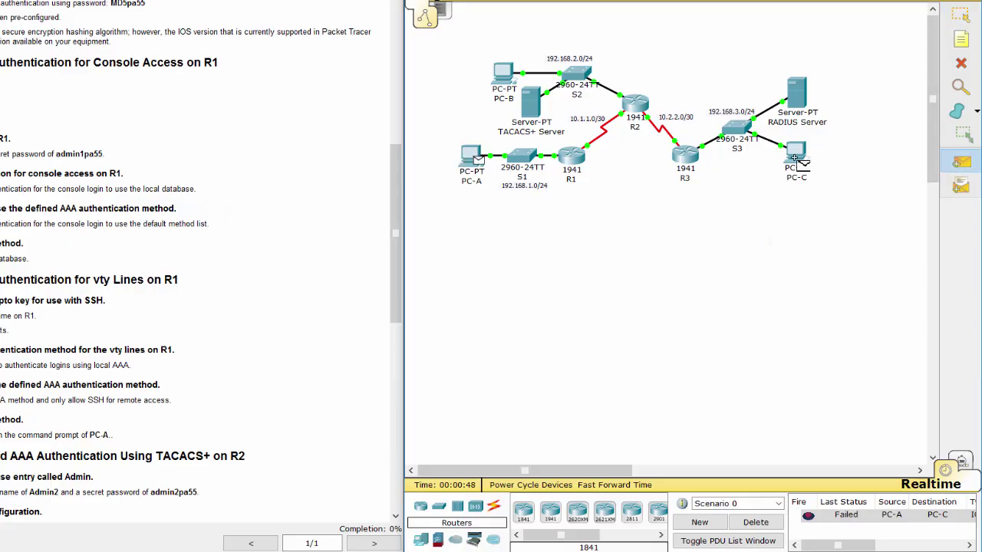
left_click(755, 522)
Ping PC-B from PC-C, clear the result, and highlight the user-password step.
left_click(961, 161)
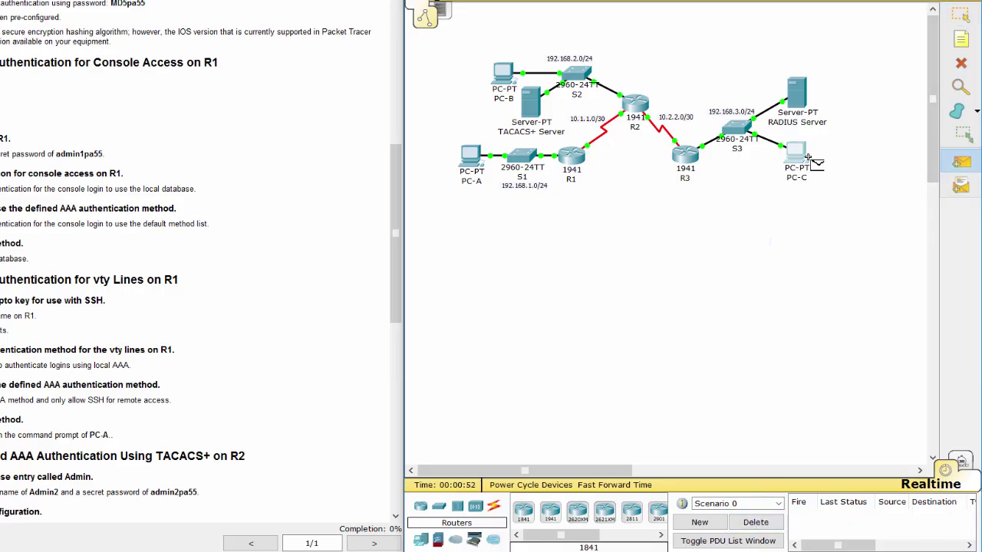
left_click(798, 153)
left_click(504, 75)
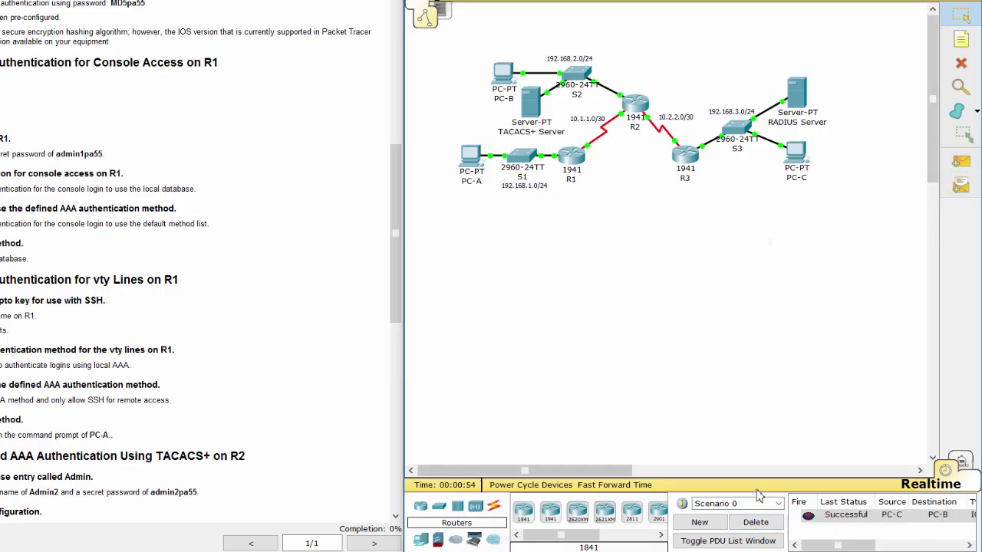
left_click(756, 523)
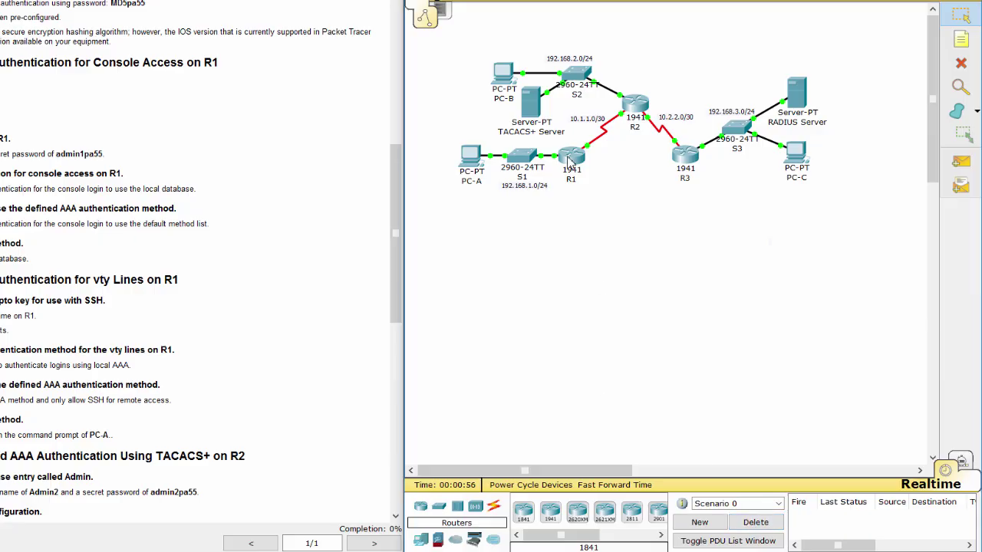
triple_click(120, 153)
Open R1's CLI, enter enable mode, check GigabitEthernet0/1, and exit interface configuration.
left_click(570, 176)
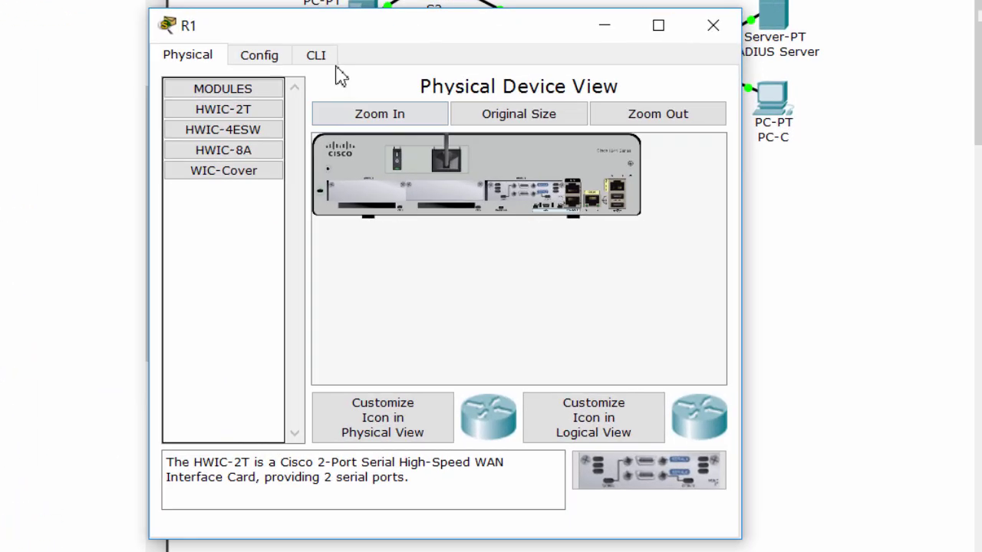
left_click(307, 117)
key("Return")
key("Return")
type("en")
key("Return")
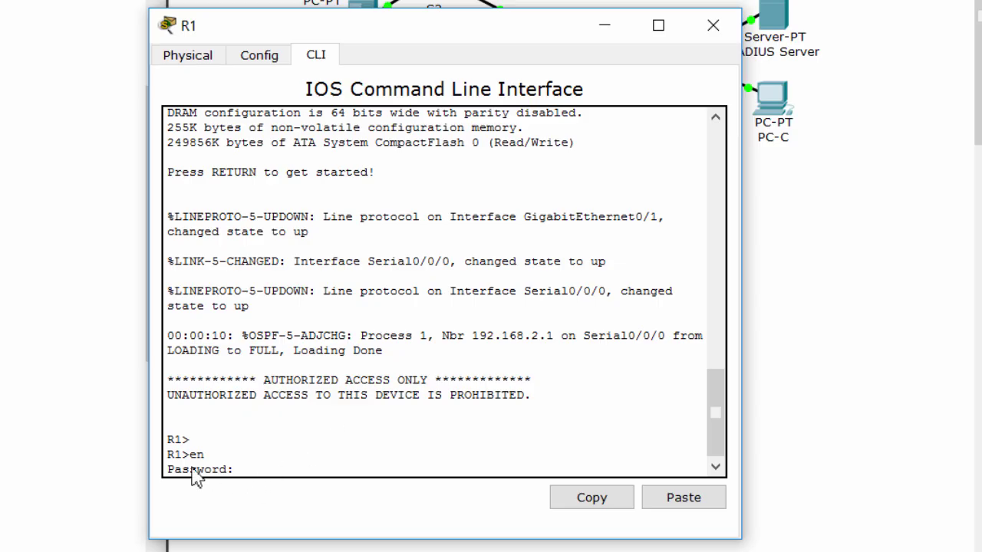
double_click(197, 455)
double_click(209, 468)
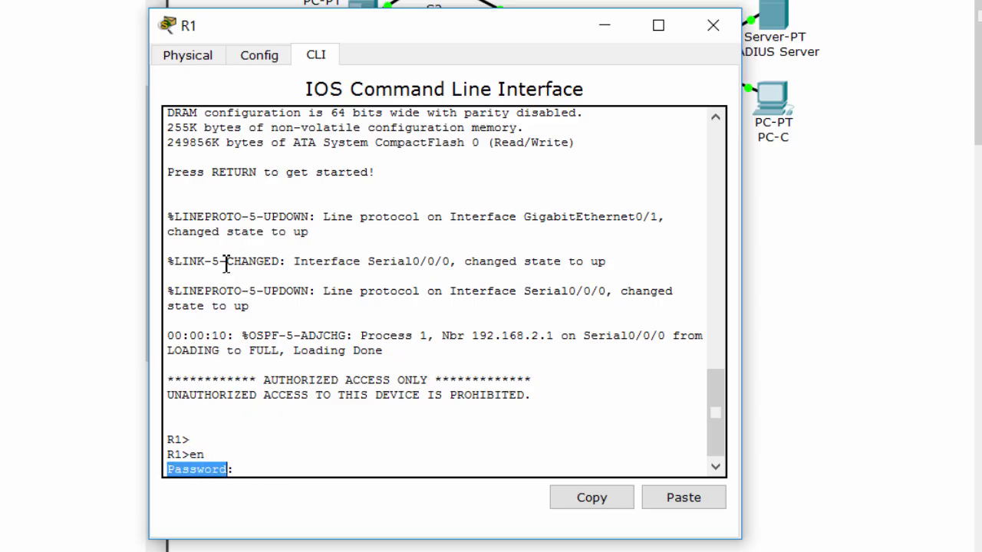
left_click(249, 58)
left_click(219, 291)
left_click(314, 57)
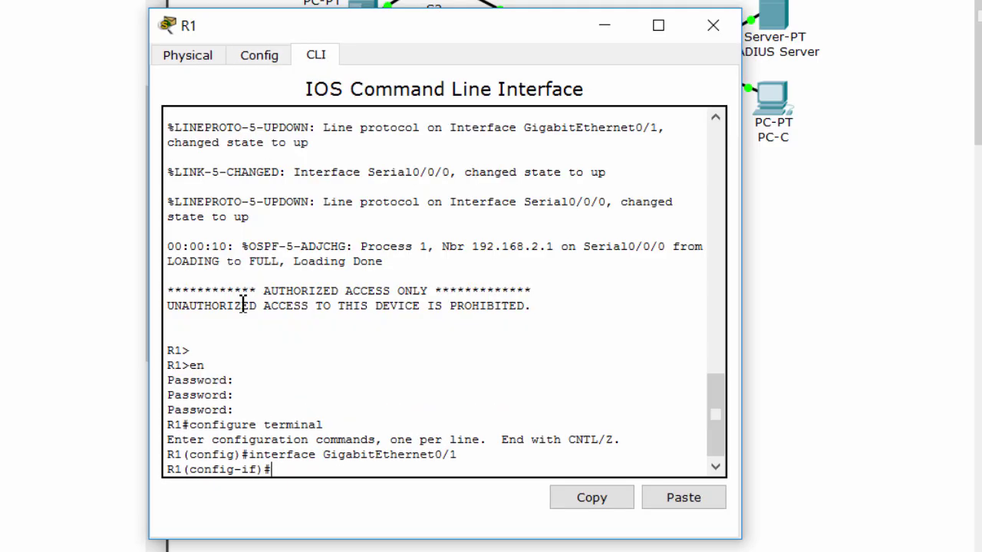
type("ex")
key("Return")
key("Return")
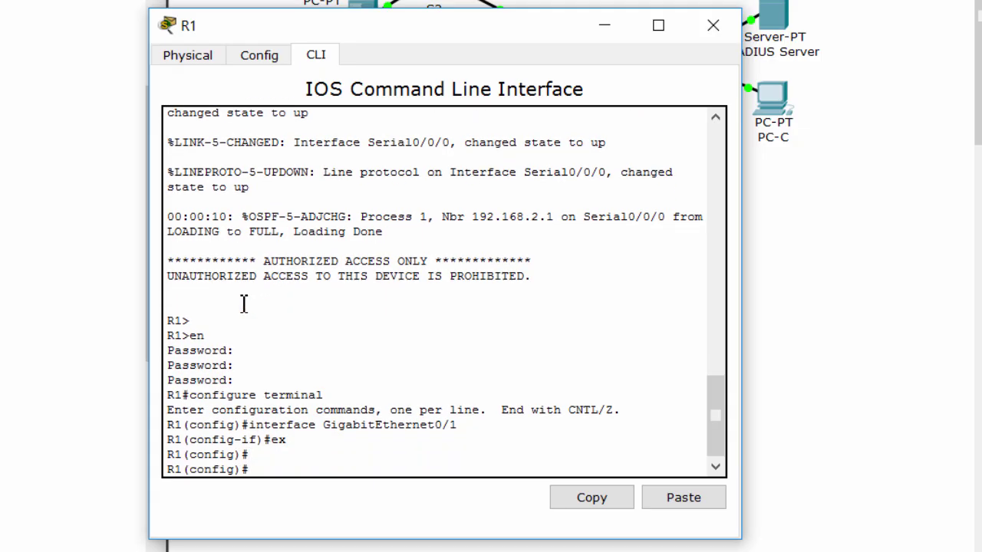
Create local user Admin1 on R1 with its secret password.
type("user")
key("Tab")
type("Admin")
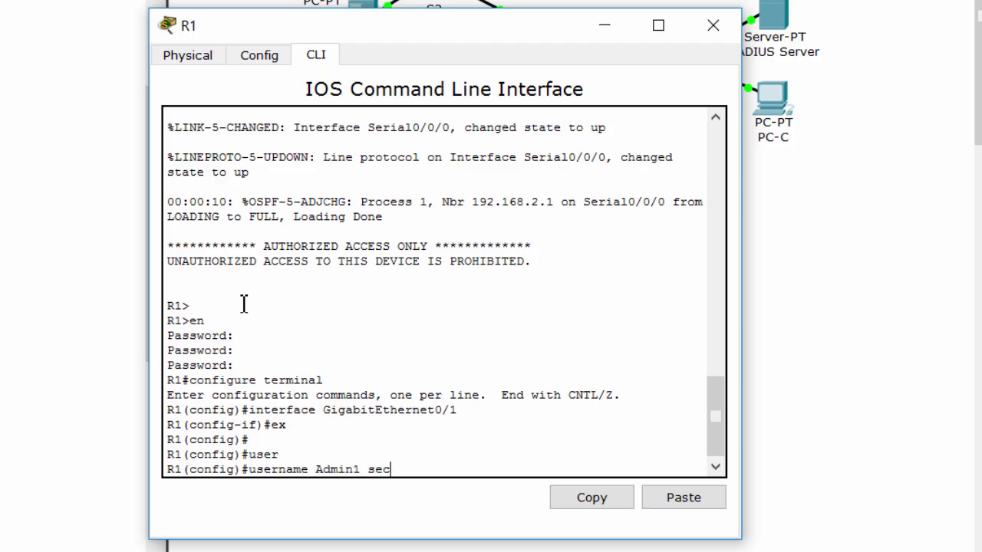
type("1 sec")
key("Tab")
type("admin1pa55")
key("Return")
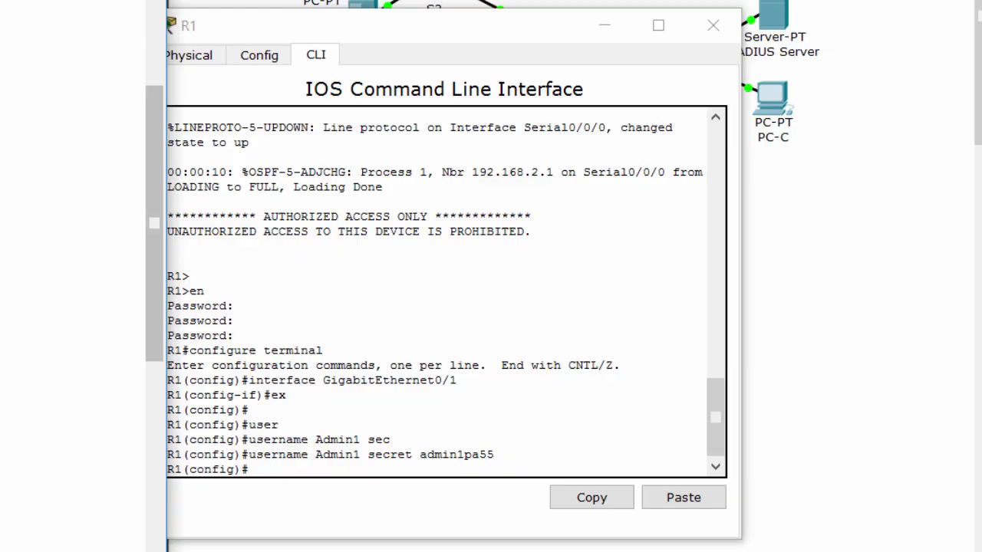
Enable AAA on R1 with aaa new-model.
left_click(334, 462)
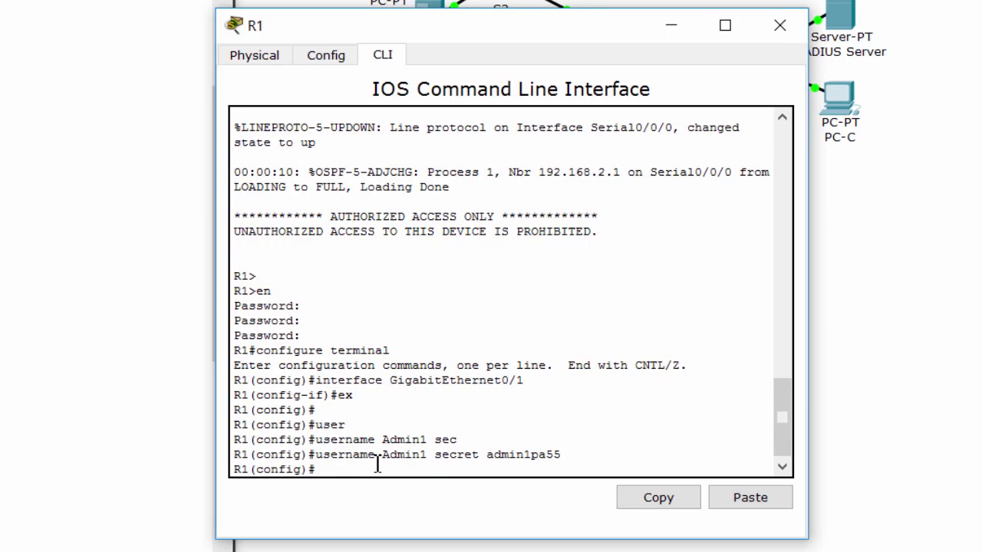
type("aaa new")
key("Tab")
key("Return")
Set 'aaa authentication login default local' so logins use the local database.
type("aaa authen")
key("Tab")
type("?")
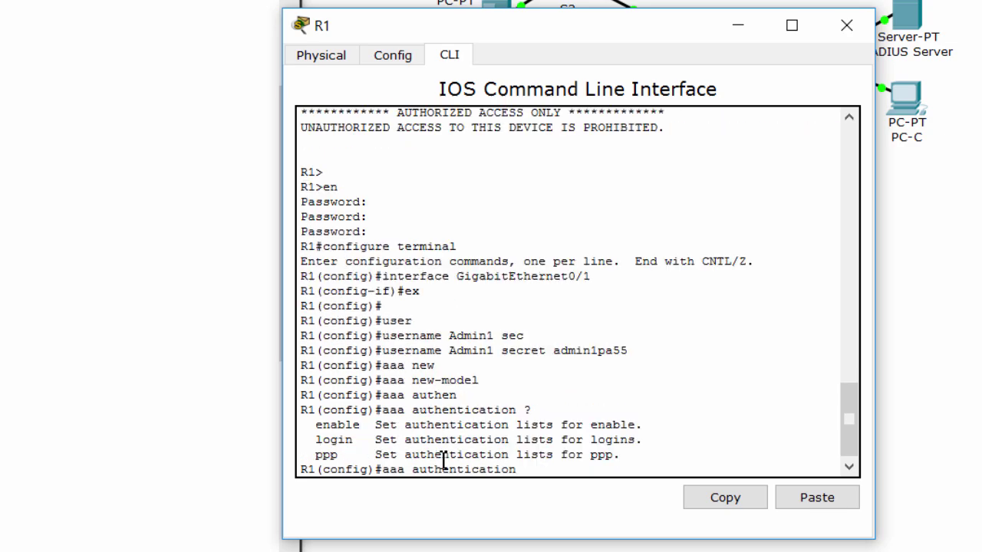
type("log")
key("Tab")
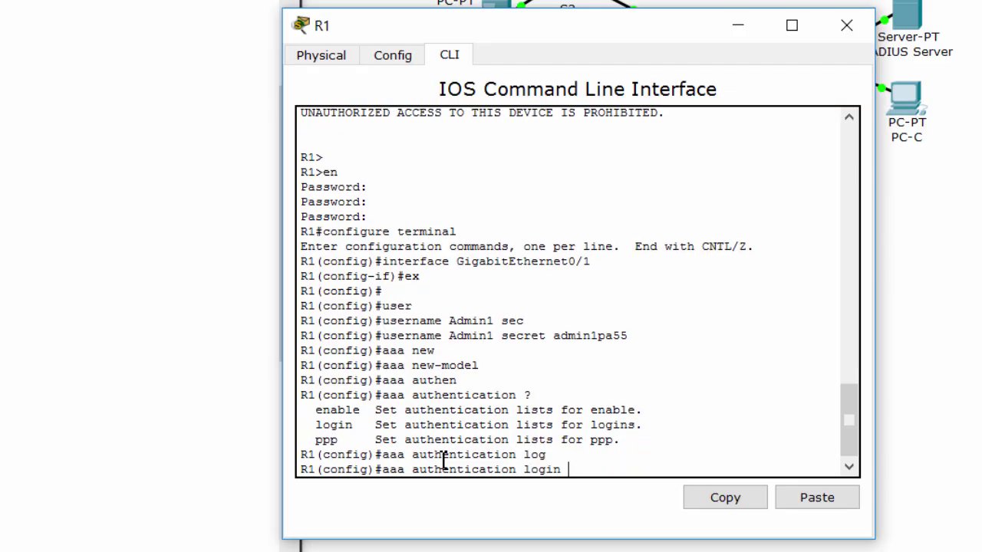
type("?")
type("def")
key("Tab")
type("?")
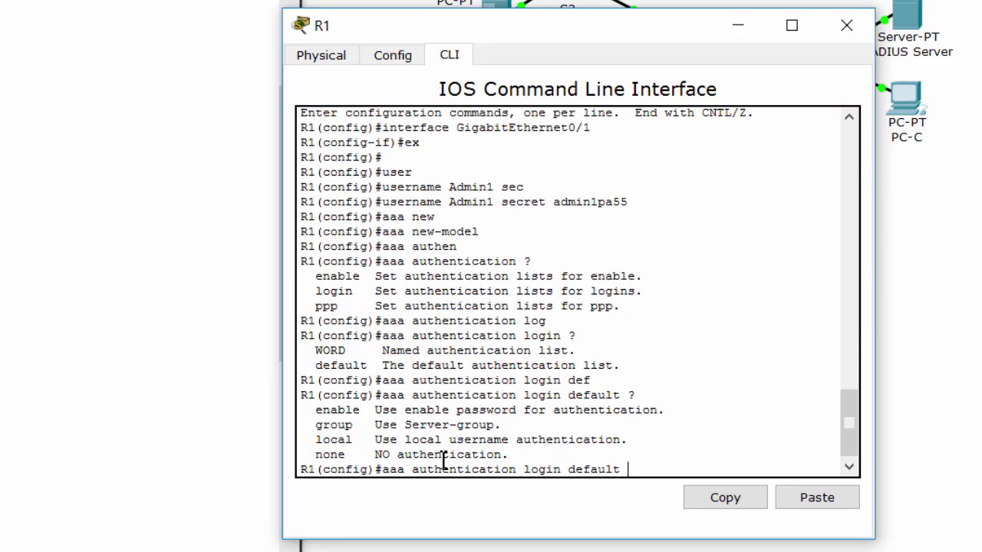
type("lo")
key("Tab")
key("Return")
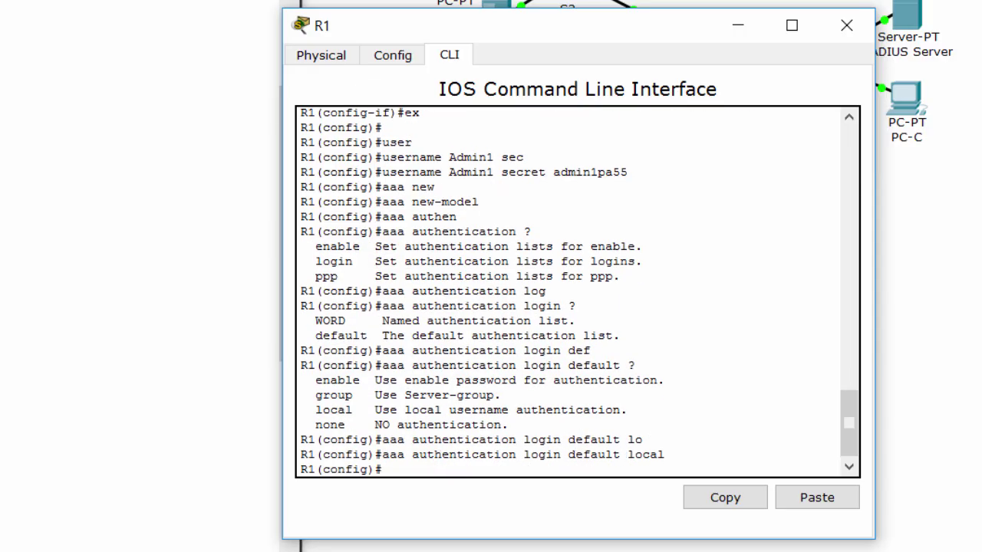
key("alt+Tab")
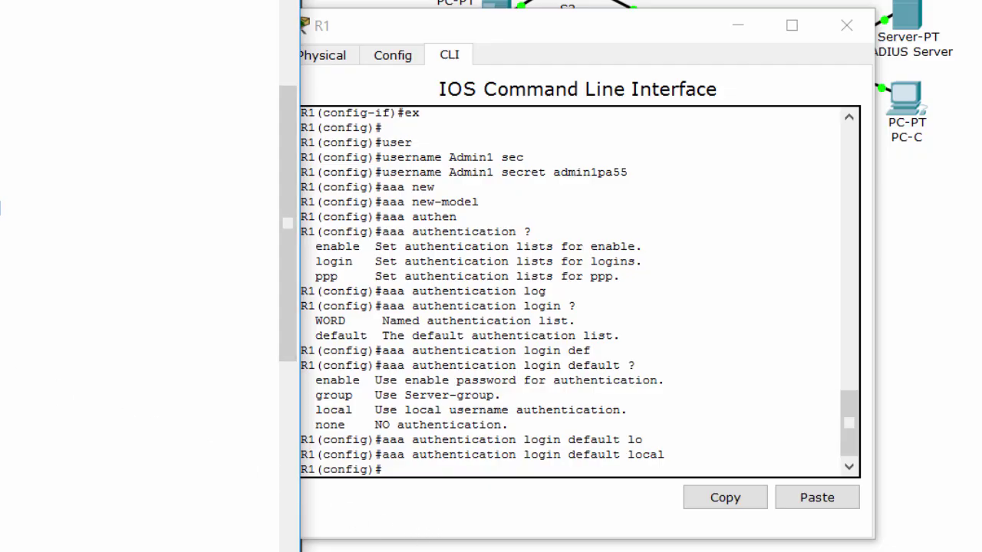
Apply 'login authentication default' to R1's line console 0.
left_click(467, 438)
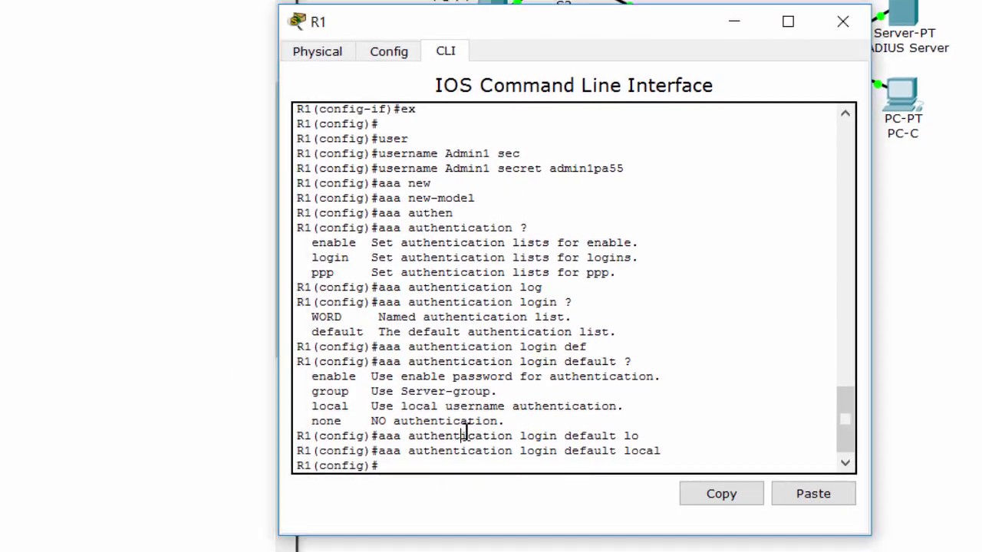
type("line con")
key("Tab")
type("0")
key("Return")
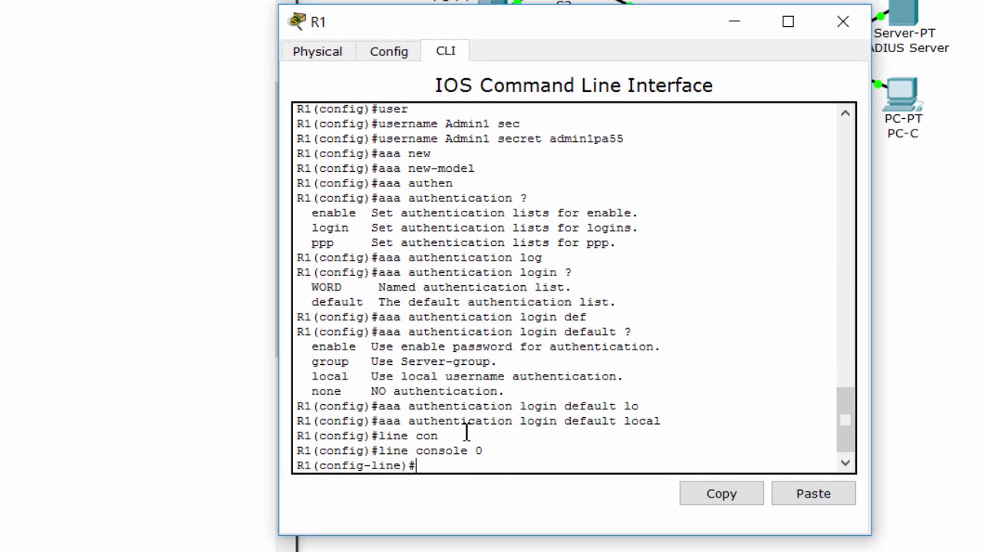
type("log")
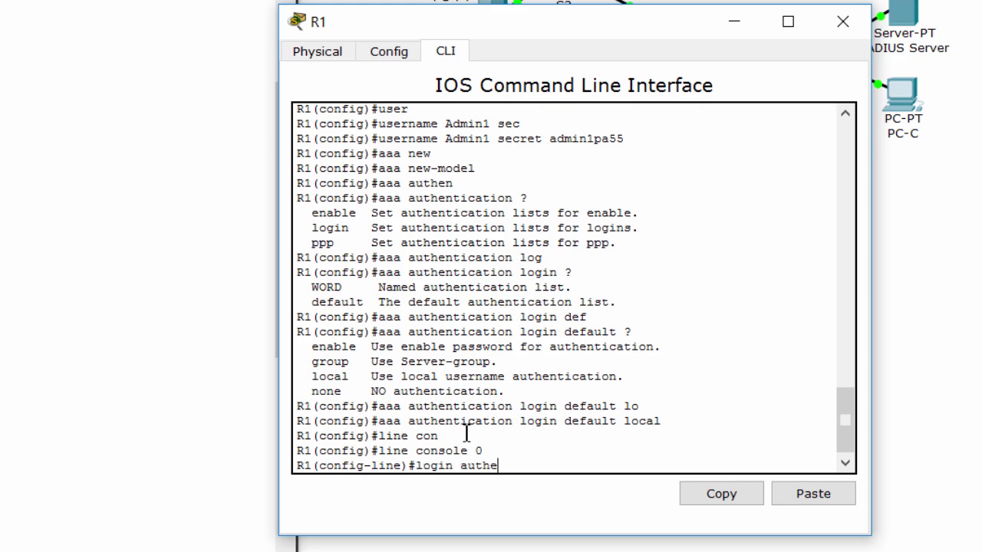
type("in authe")
key("Tab")
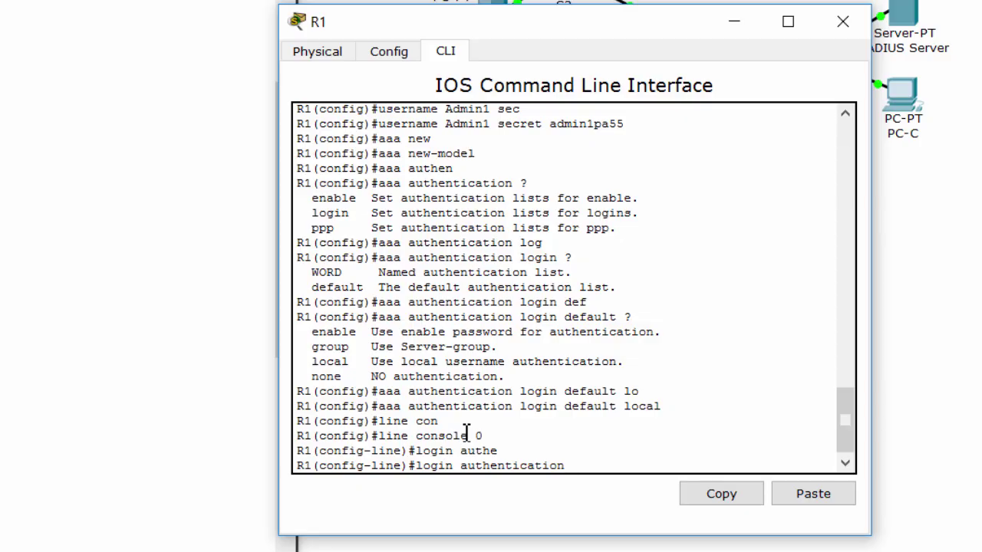
type("?de")
key("Tab")
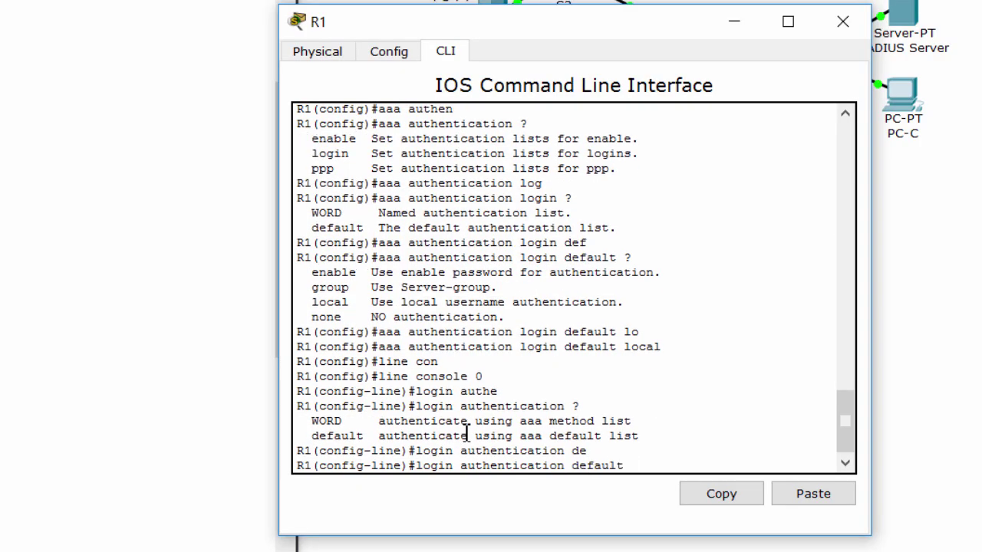
key("Return")
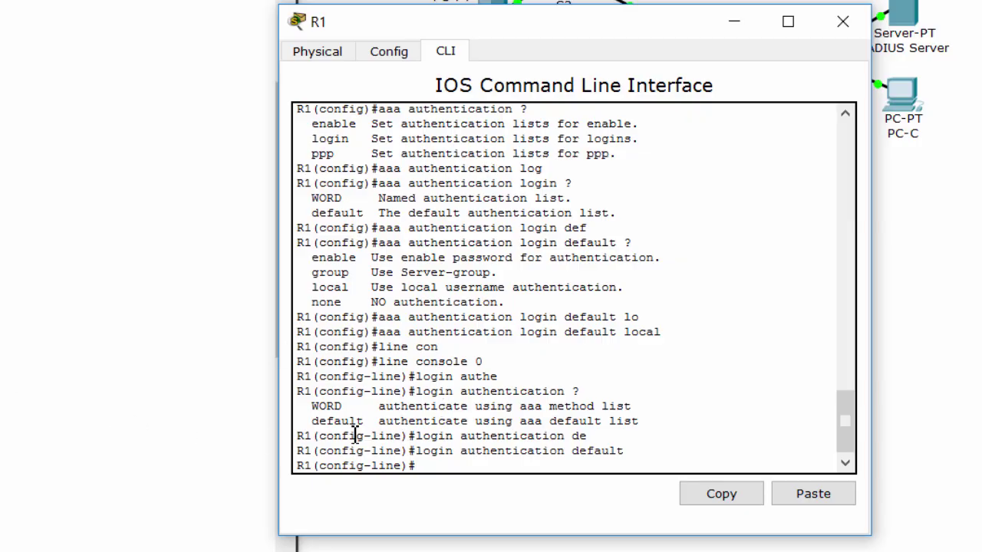
left_click_drag(279, 307, 297, 306)
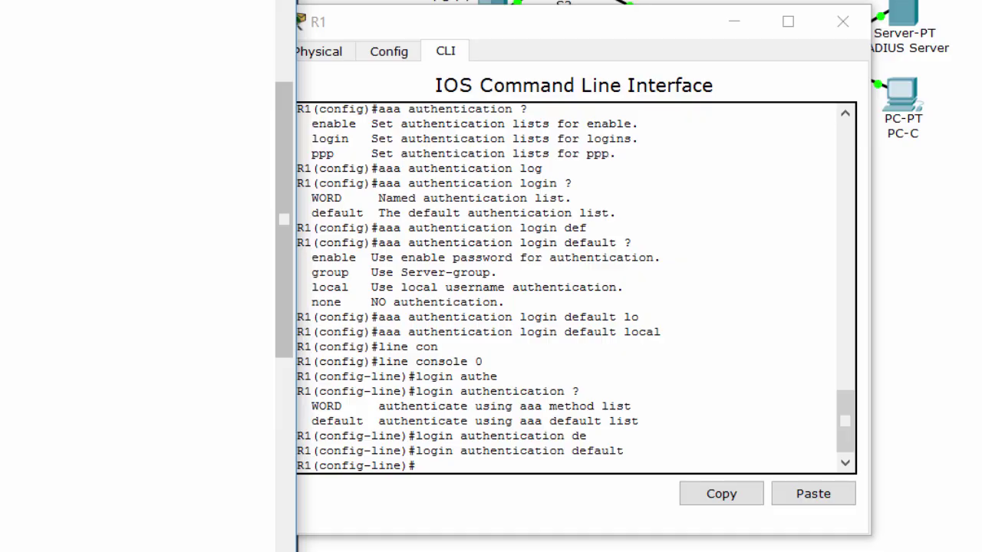
Leave configuration mode and exit R1's console session to test the login.
left_click(408, 376)
key("ctrl+z")
key("Return")
key("Return")
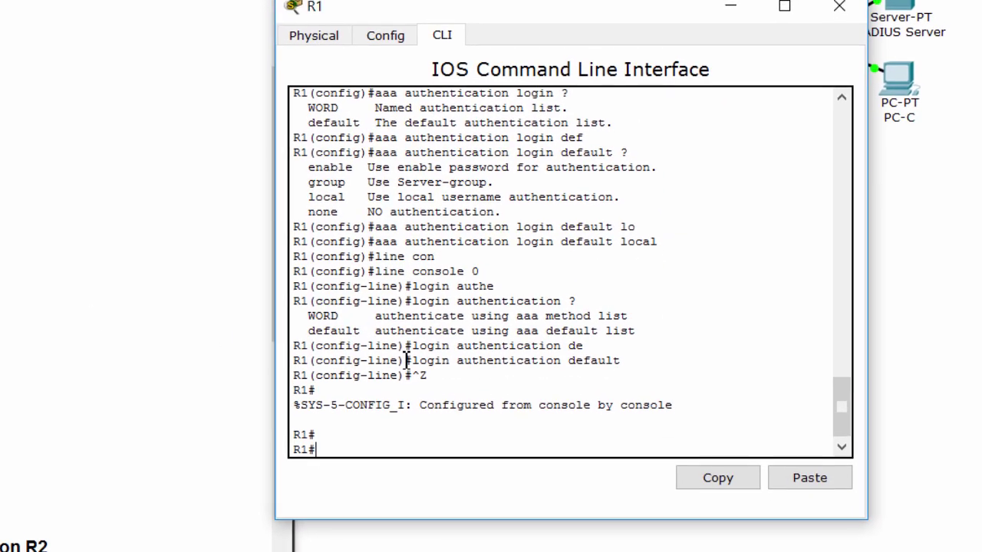
type("exit")
key("Return")
key("Return")
key("Return")
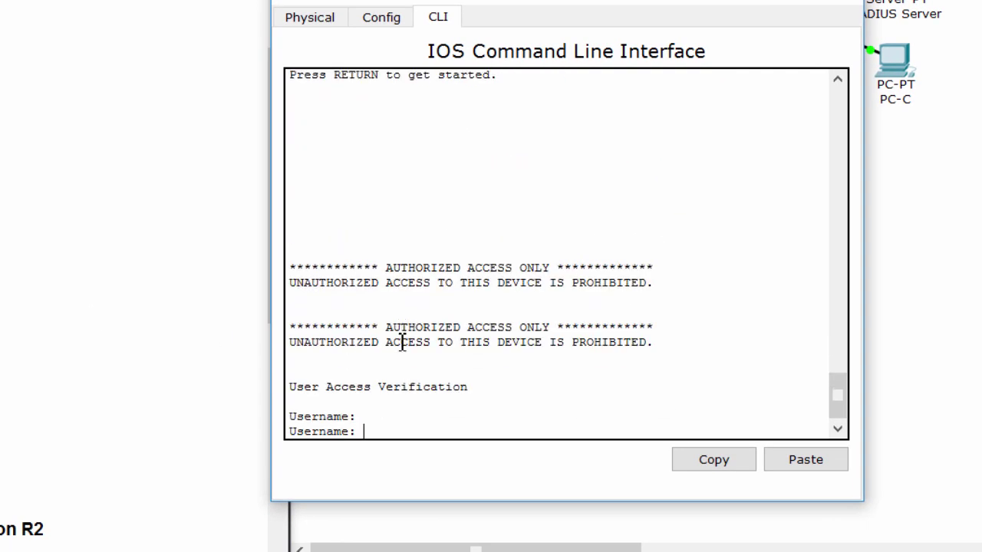
Log back in with the local admin account and enter privileged EXEC mode.
left_click_drag(473, 387, 291, 385)
left_click(375, 417)
key("BackSpace")
type("di")
type("min1")
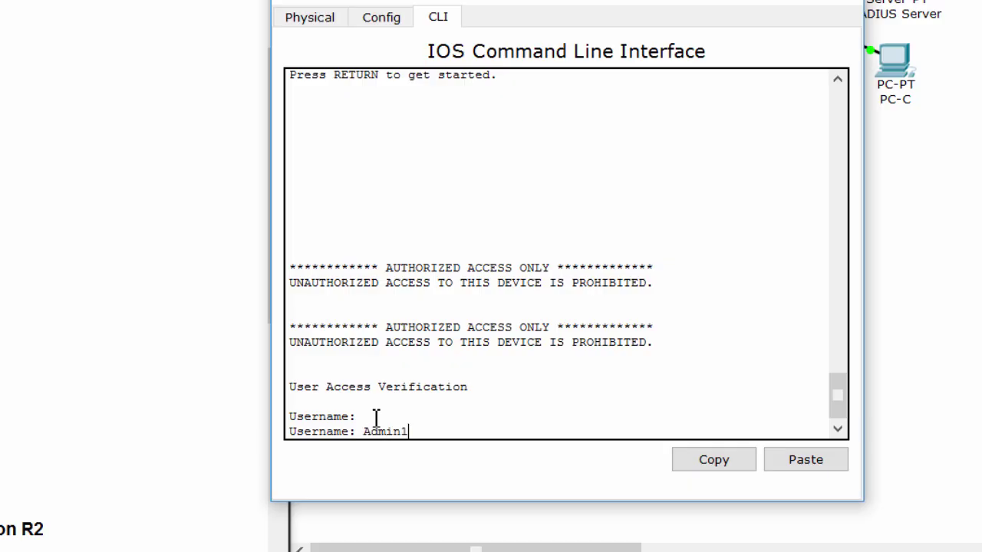
key("Return")
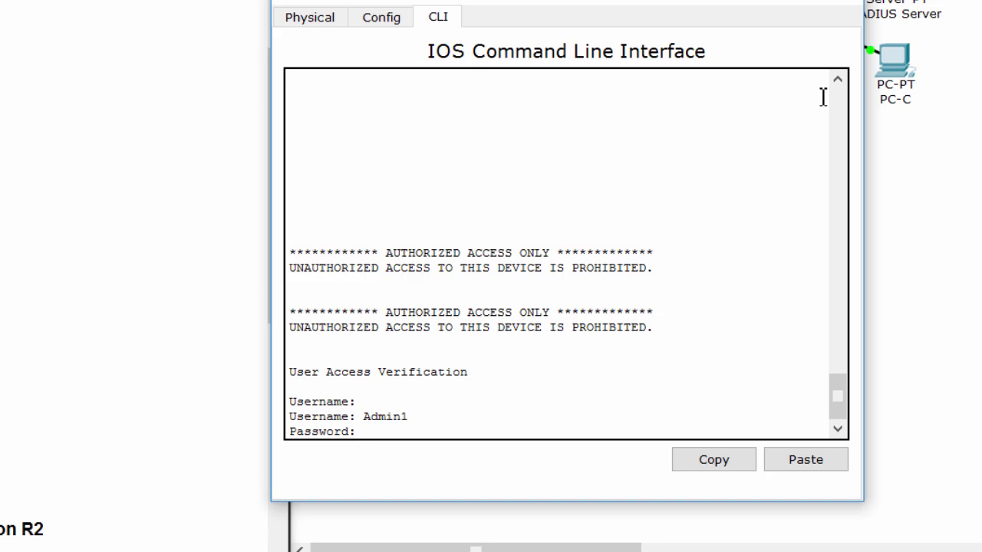
key("Return")
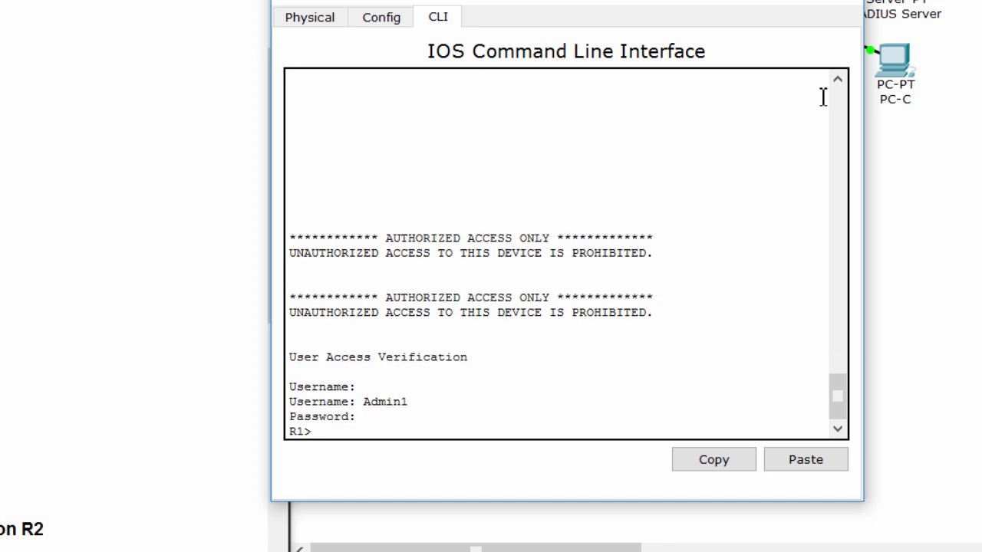
type("en")
key("Return")
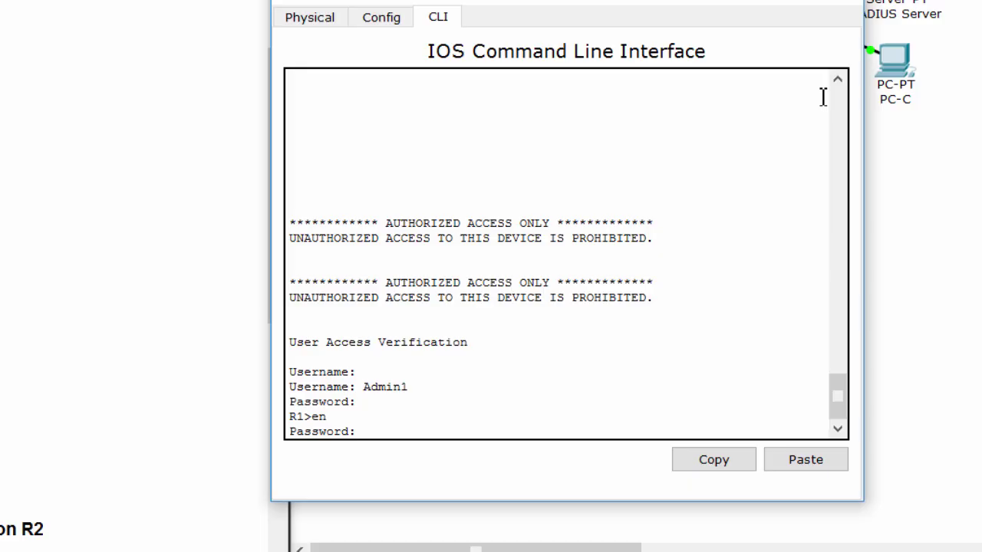
key("Return")
Enter global configuration mode on R1 and bring the lab instructions forward.
type("conf t")
key("Return")
key("Return")
key("Return")
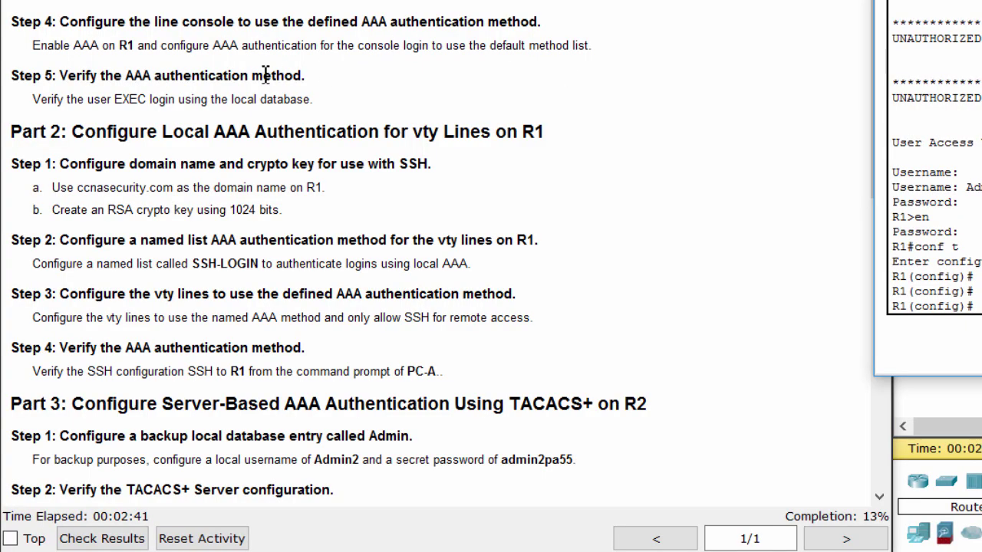
left_click(143, 103)
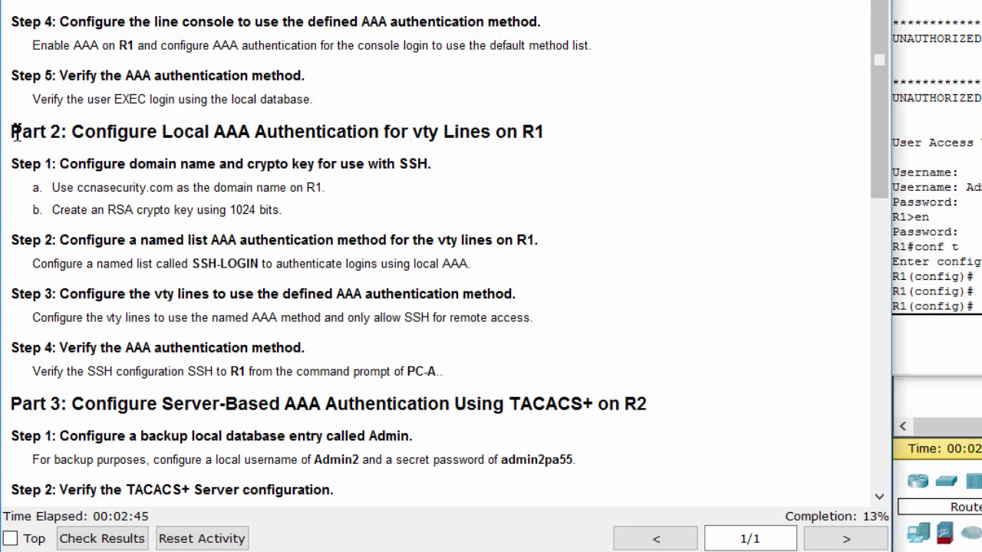
Highlight Part 2 Step 1 and select the domain name ccnasecurity.com.
left_click_drag(11, 132, 559, 132)
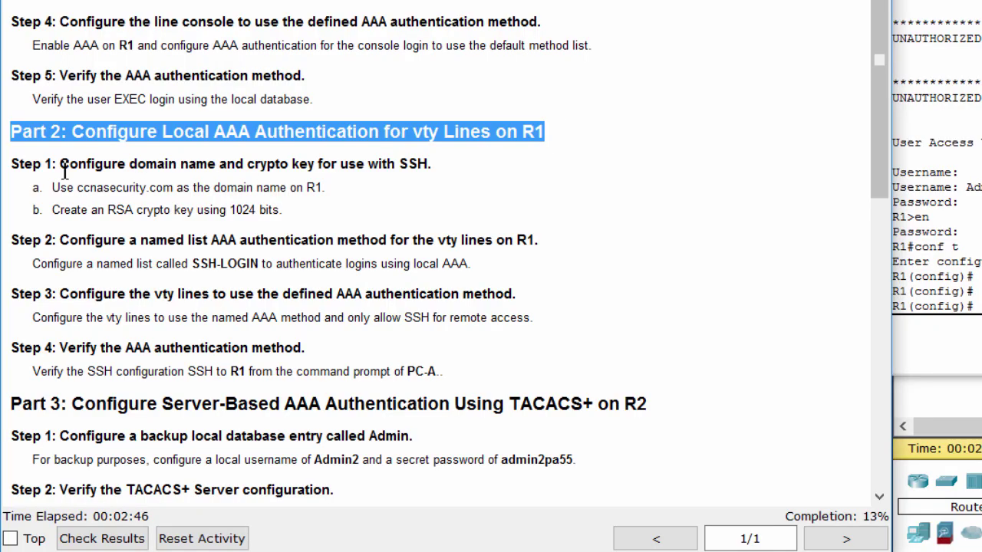
left_click_drag(60, 163, 441, 161)
left_click(208, 190)
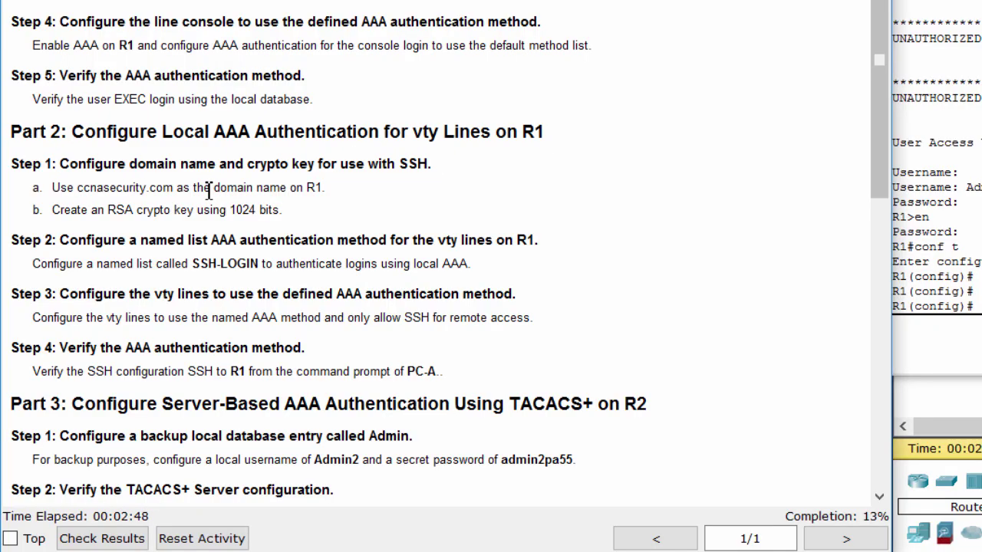
double_click(91, 189)
left_click_drag(78, 189, 176, 192)
key("ctrl+c")
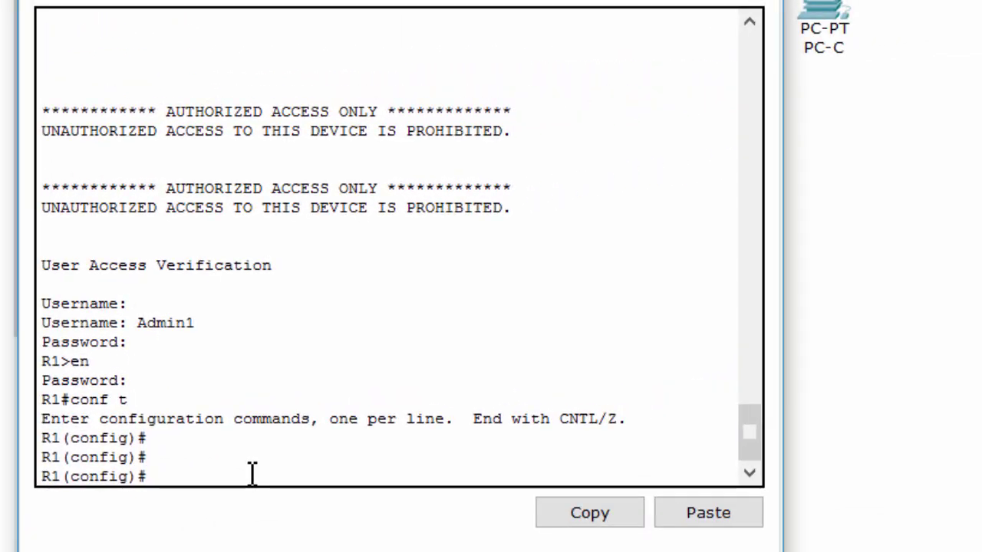
Set R1's IP domain name to ccnasecurity.com.
type("ip domain-na")
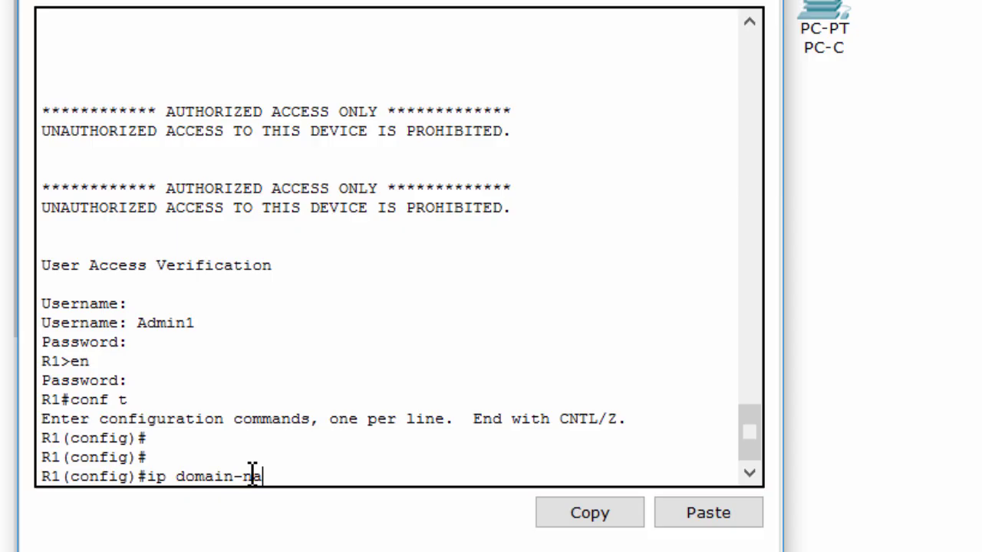
key("Tab")
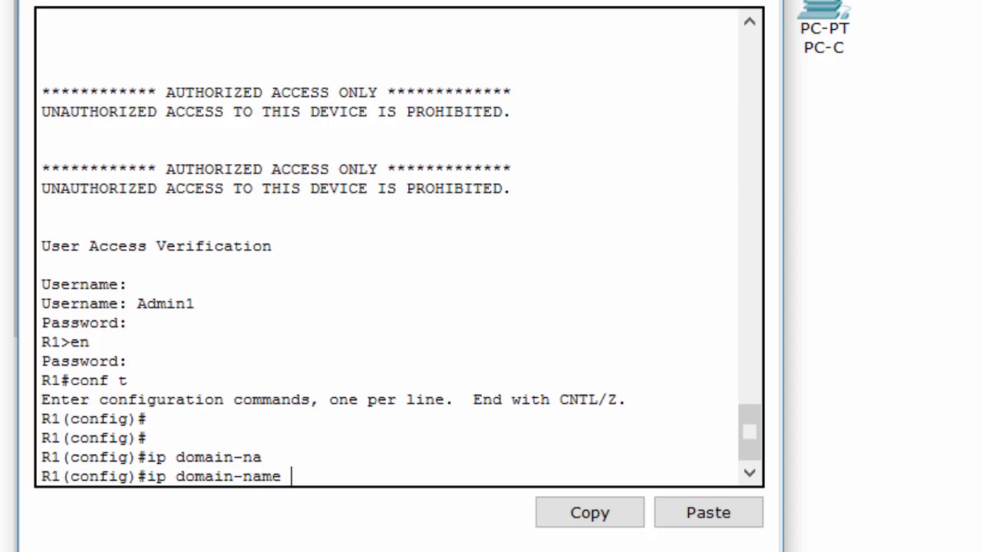
left_click(685, 522)
key("Return")
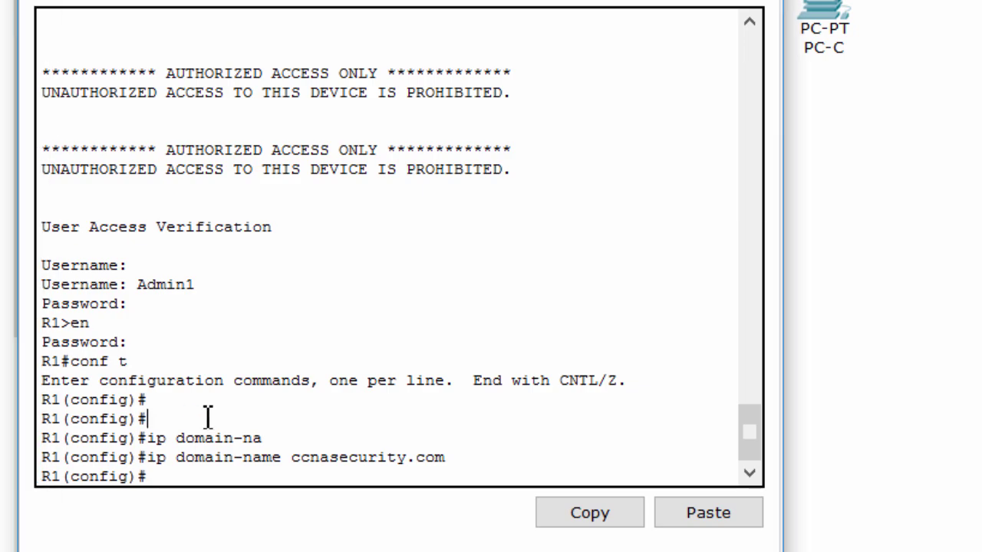
Generate a 1024-bit RSA key on R1 and check the SSH 1.99 enabled message.
type("cryo")
key("Tab")
type("key gen")
key("Tab")
type("r")
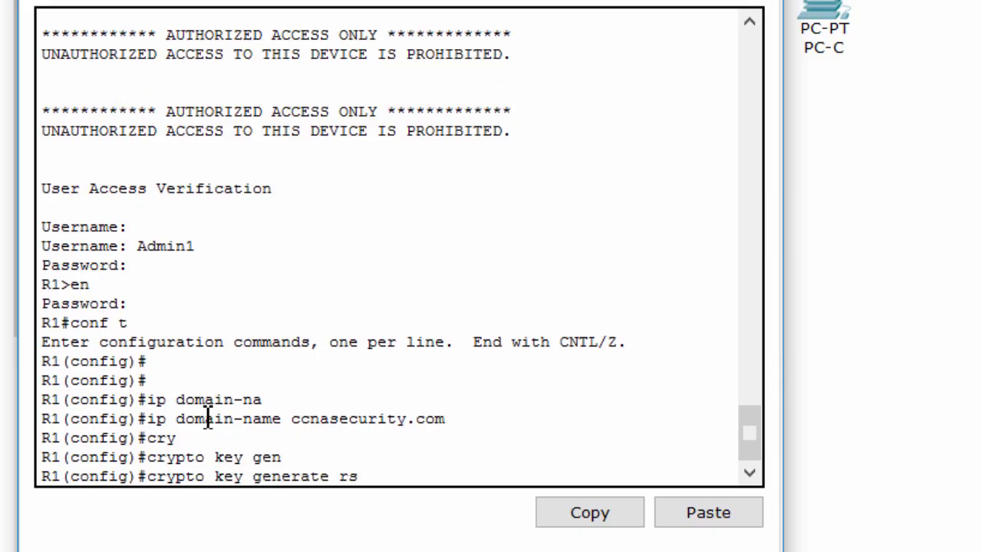
type("s")
key("Tab")
key("Return")
type("1024")
key("Return")
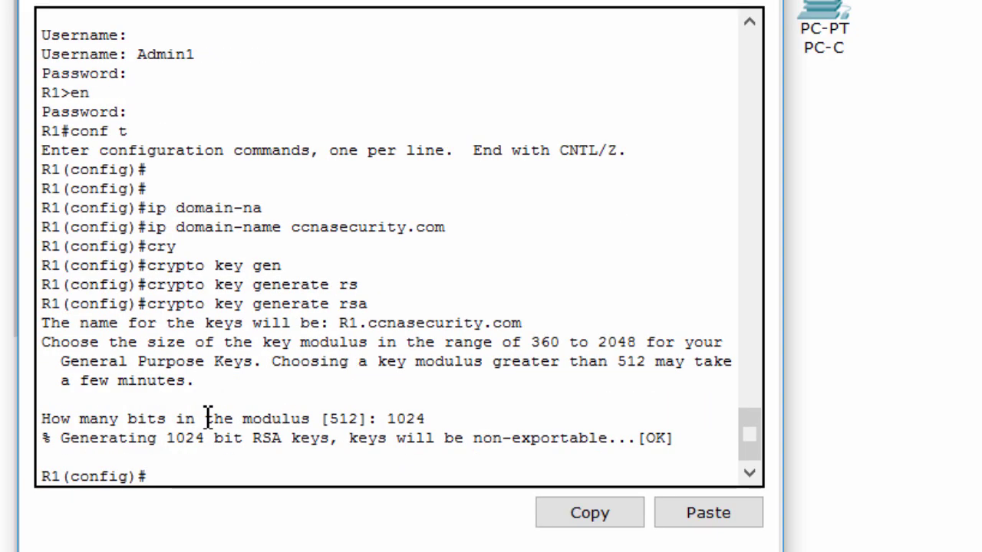
key("Return")
key("Return")
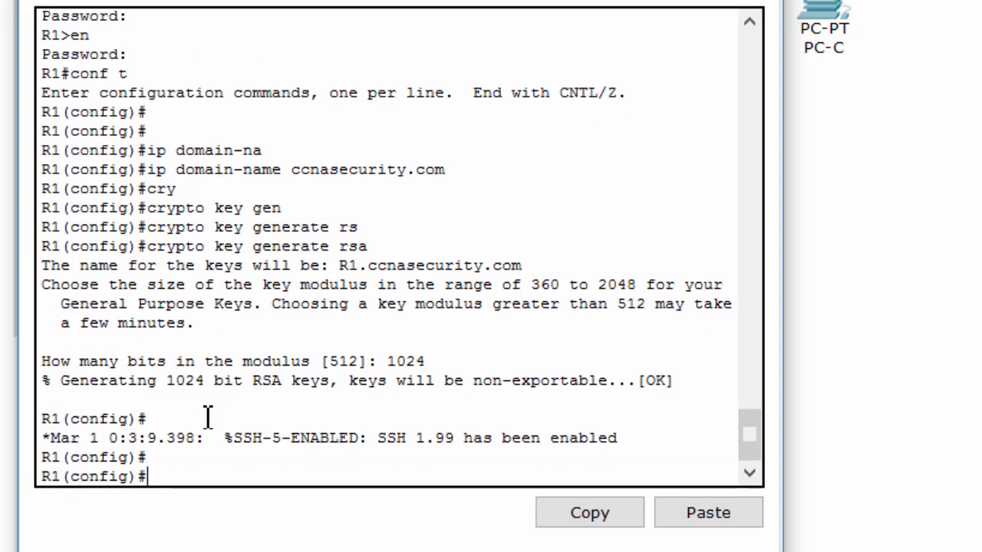
left_click_drag(370, 438, 637, 439)
left_click(179, 482)
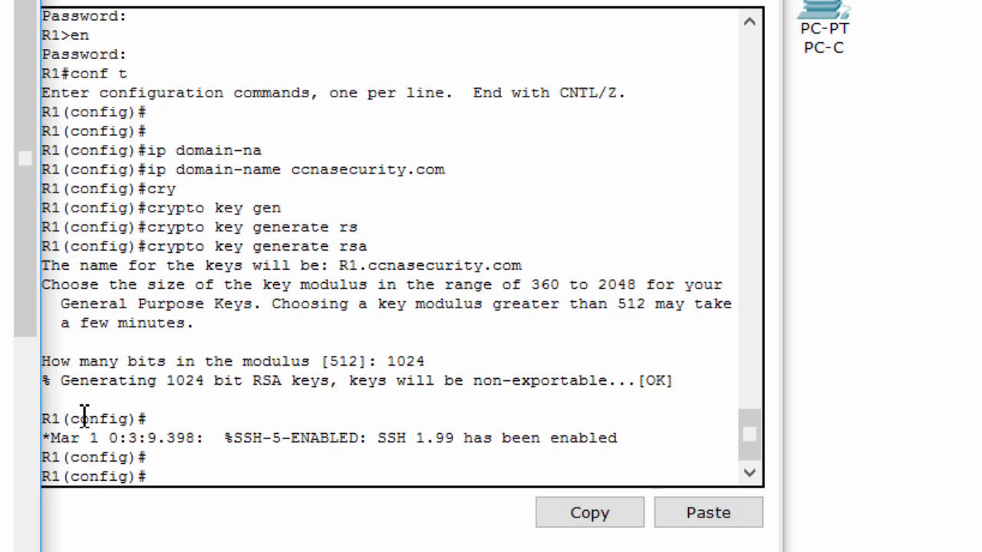
Start the 'aaa authentication login' command on R1, using ? to list options.
left_click(264, 438)
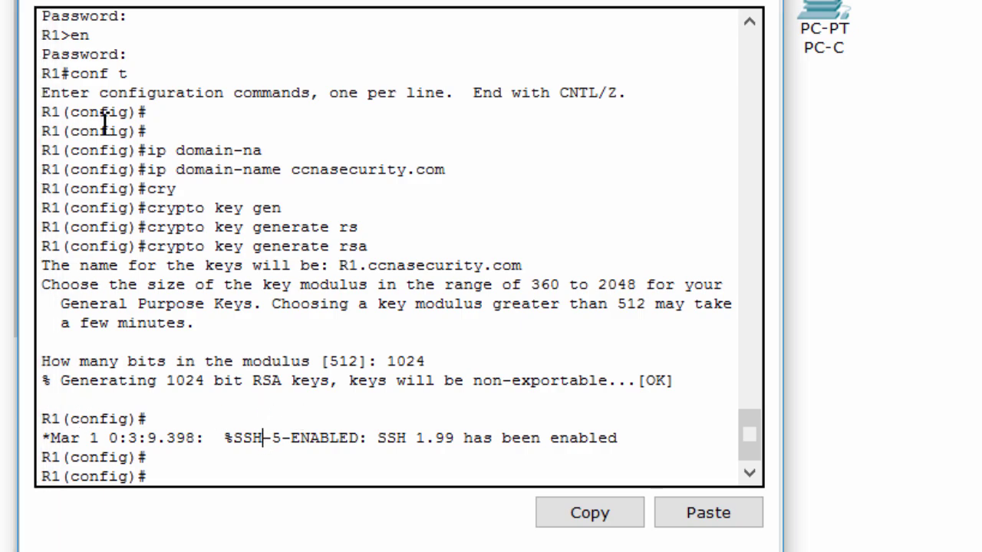
left_click_drag(125, 1, 153, 0)
type("aaa")
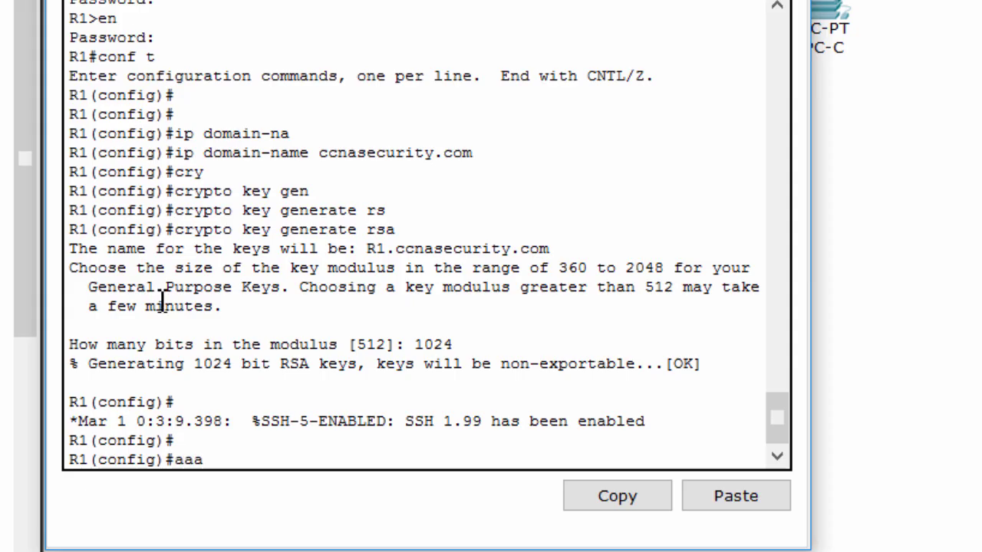
type(" new")
key("BackSpace")
key("BackSpace")
key("BackSpace")
type("authen")
key("Tab")
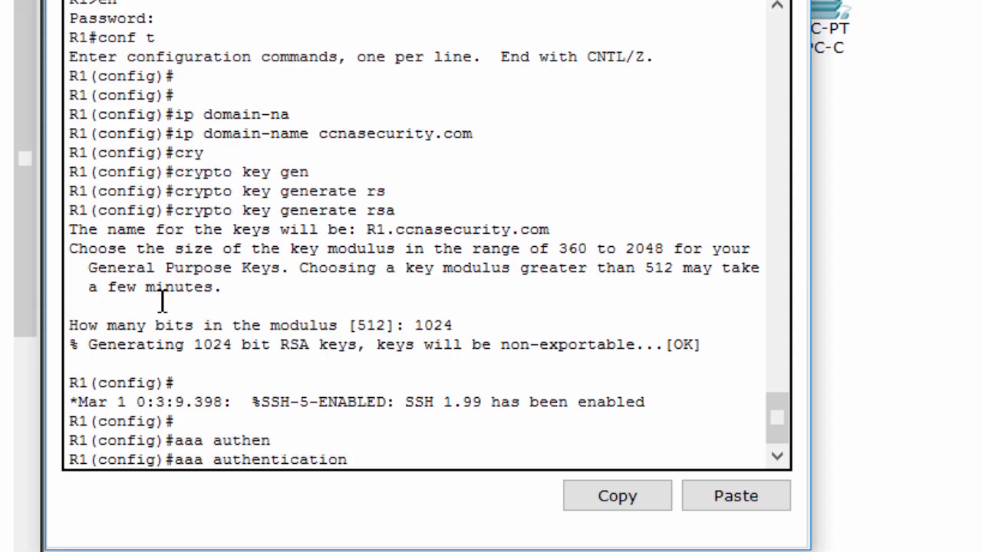
type("?lg")
key("BackSpace")
type("o")
key("Tab")
type("?")
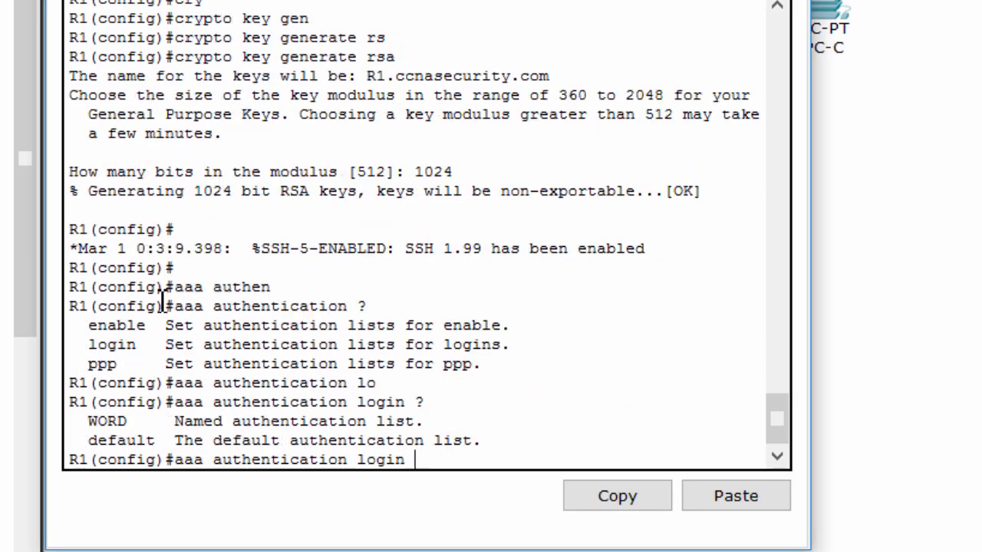
Define the SSH-LOGIN login list to use local authentication.
double_click(108, 421)
left_click(420, 452)
left_click(735, 497)
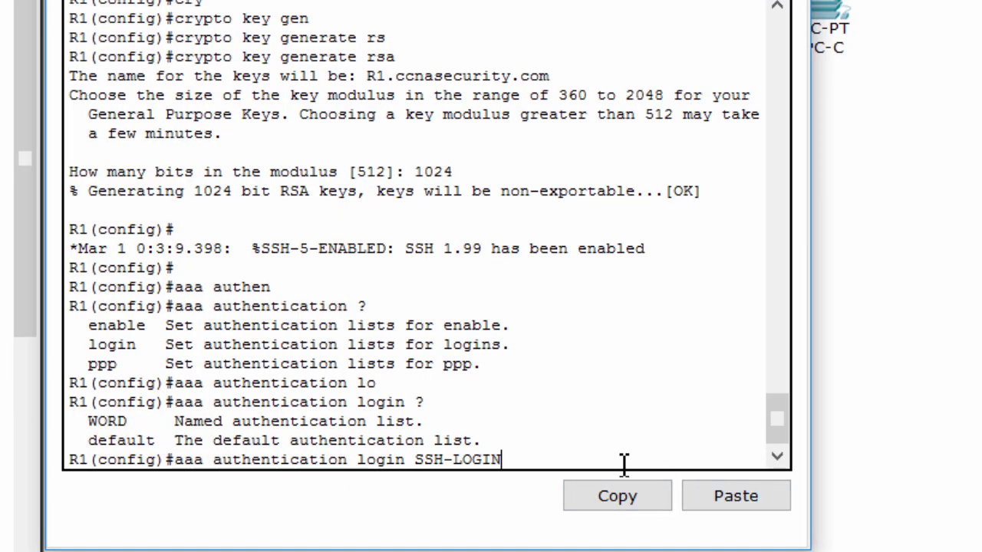
key("Return")
key("Up")
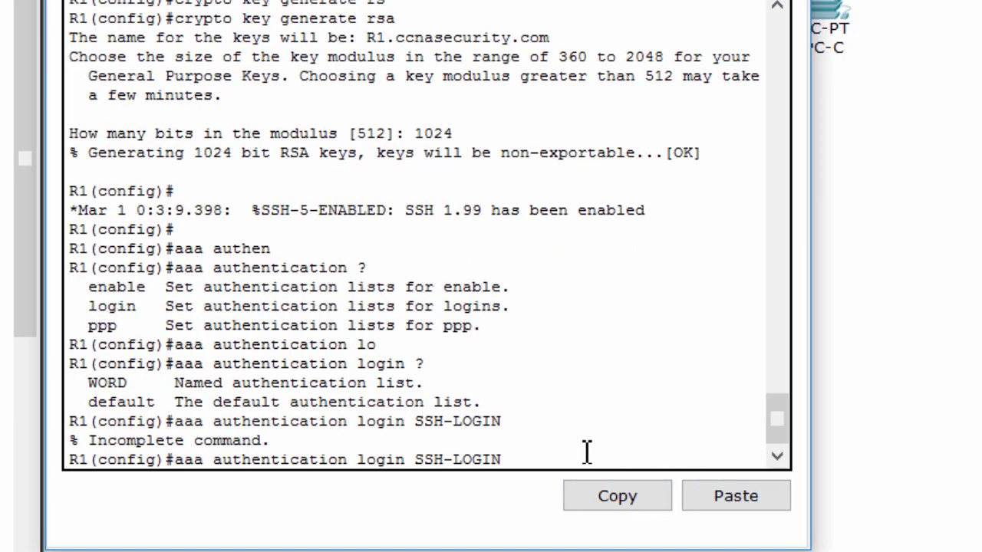
type("?")
type("lo")
key("Tab")
key("Return")
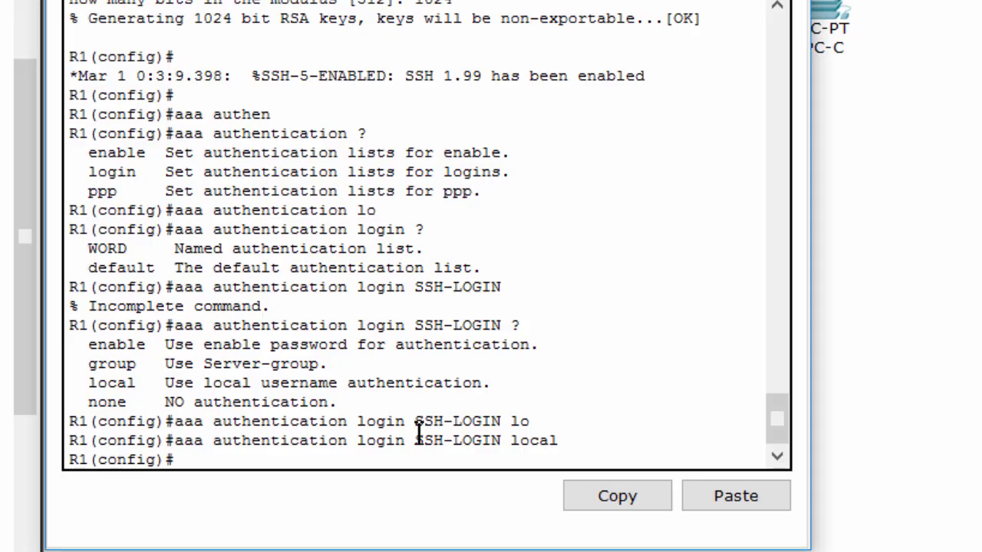
Enter line configuration for vty 0 4.
type("line vtt")
key("Tab")
key("BackSpace")
key("Tab")
type("0 4")
key("Return")
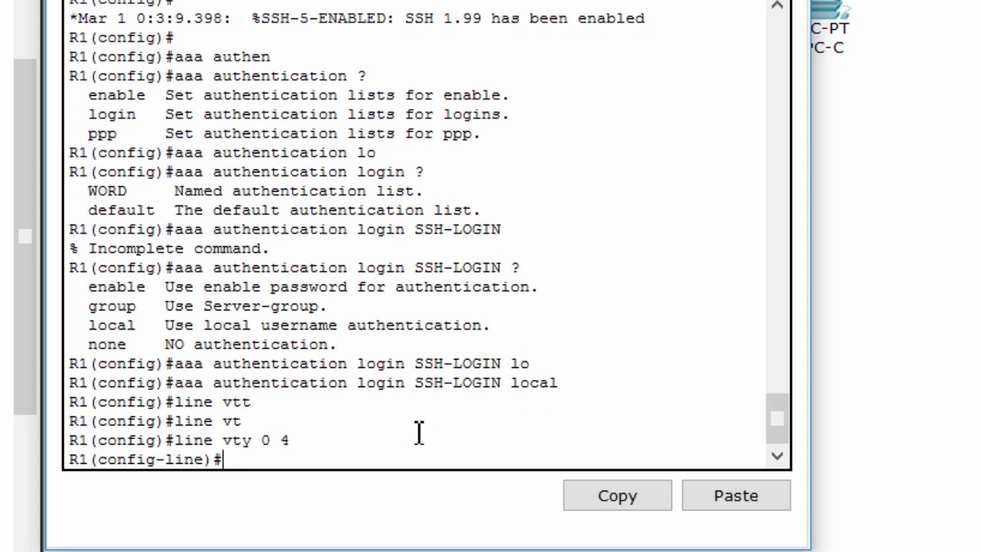
Restrict R1's vty lines to SSH-only access with 'transport input ssh'.
type("trans")
key("Tab")
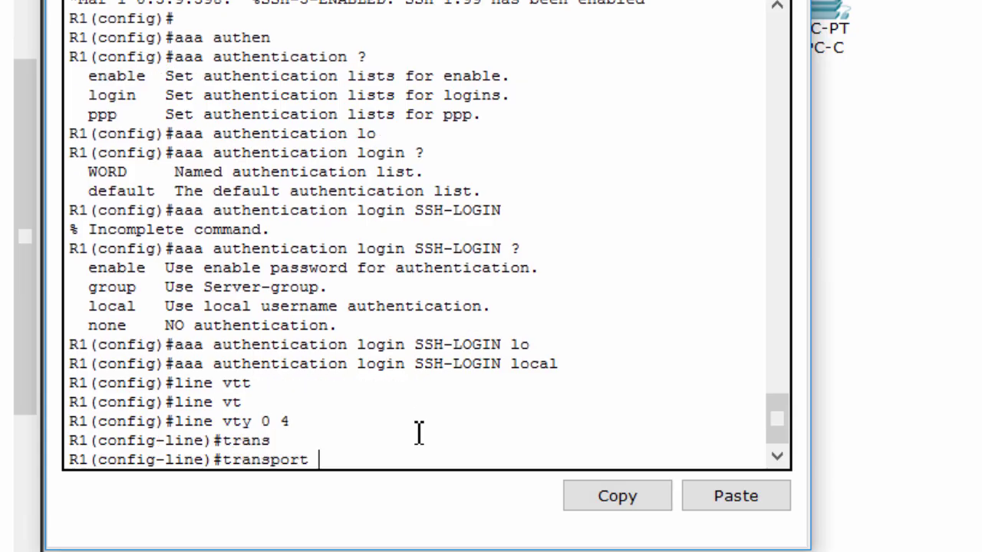
type("in")
key("Tab")
type("ssh")
key("Tab")
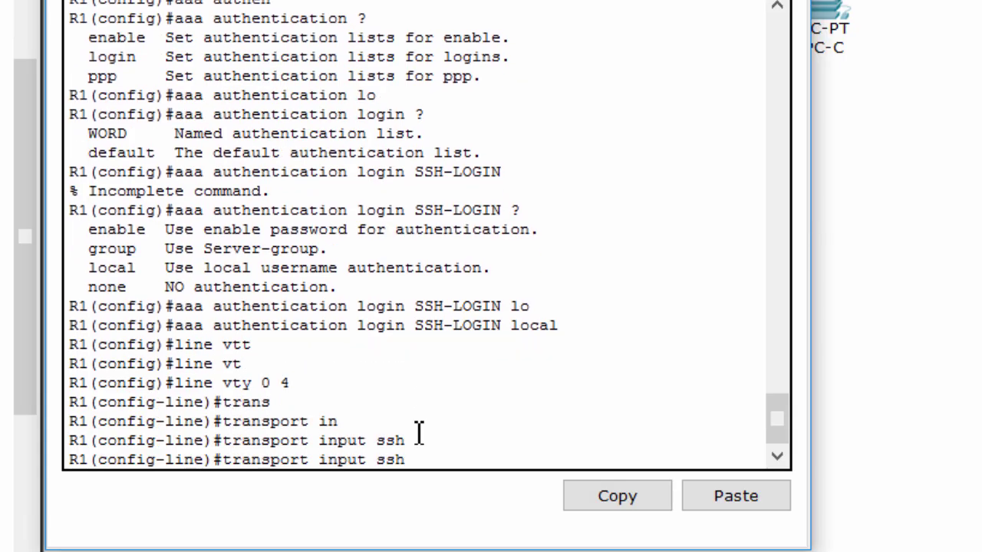
key("Return")
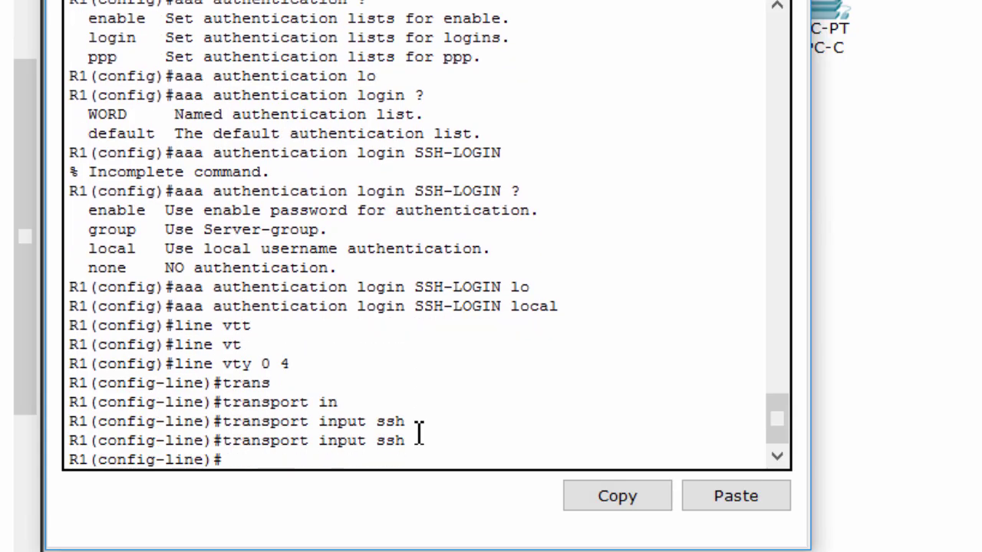
Make R1's vty lines authenticate logins with the SSH-LOGIN method list.
type("login authen")
key("Tab")
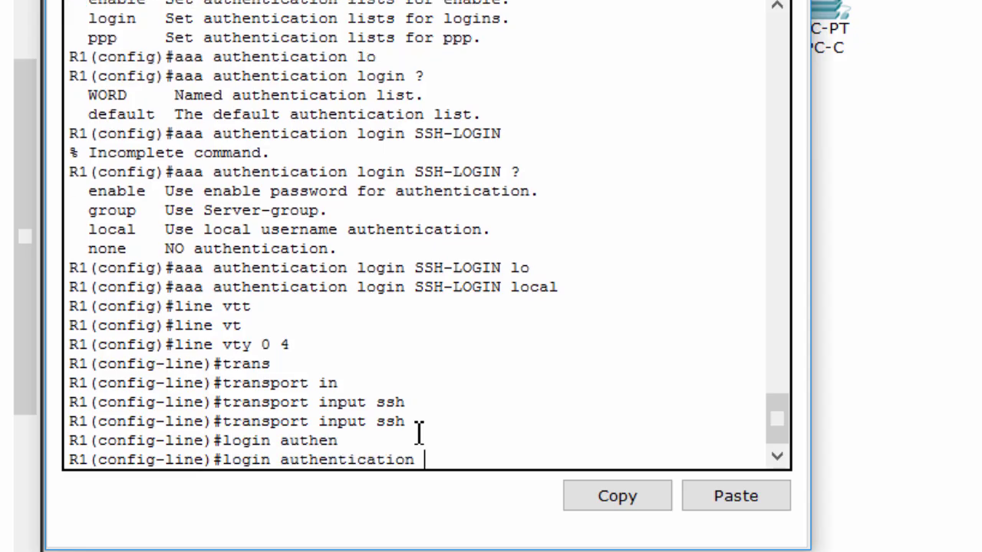
type("?")
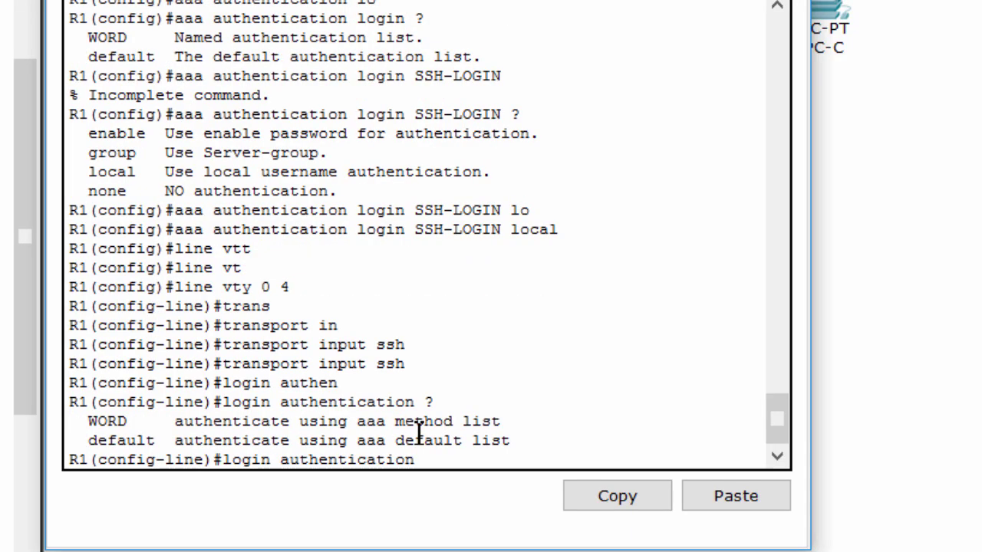
double_click(108, 421)
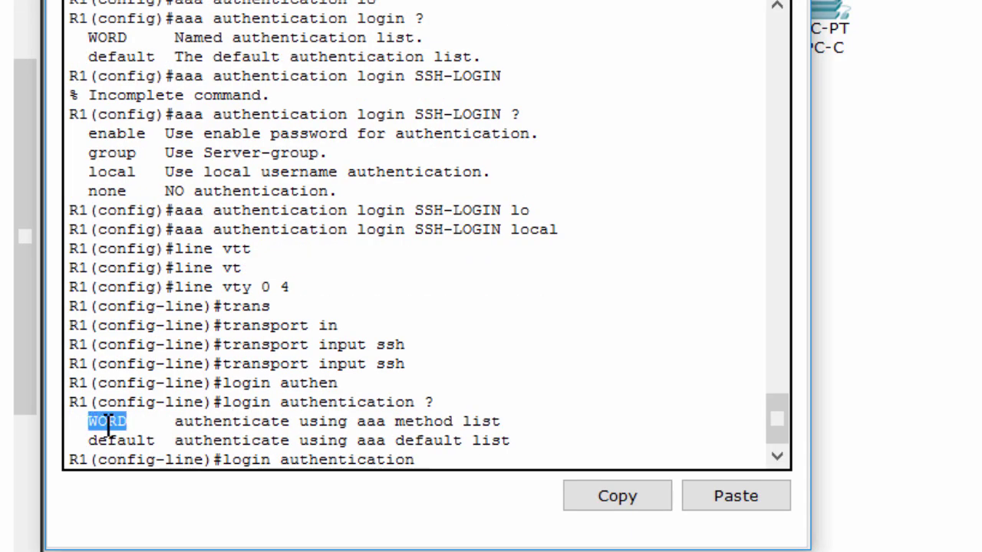
left_click(725, 496)
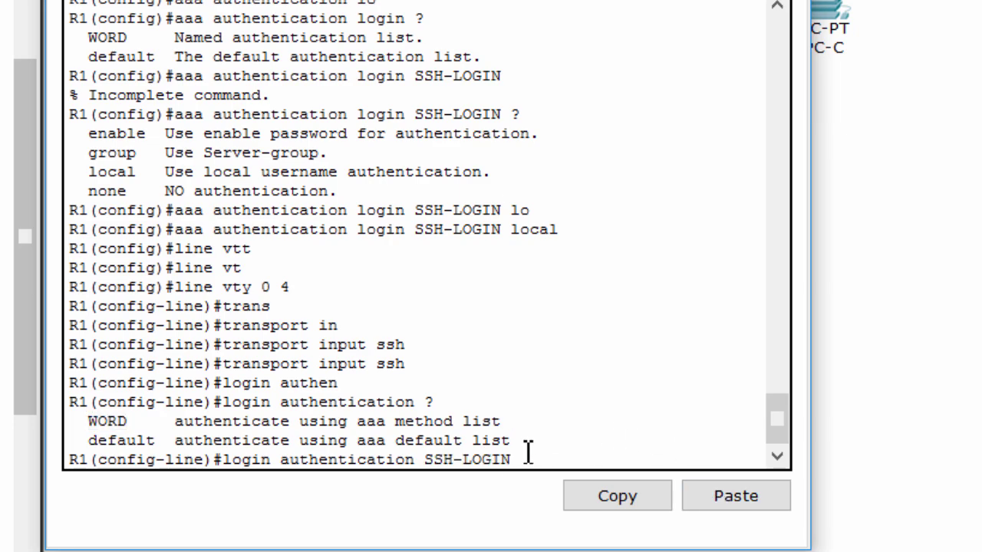
key("Return")
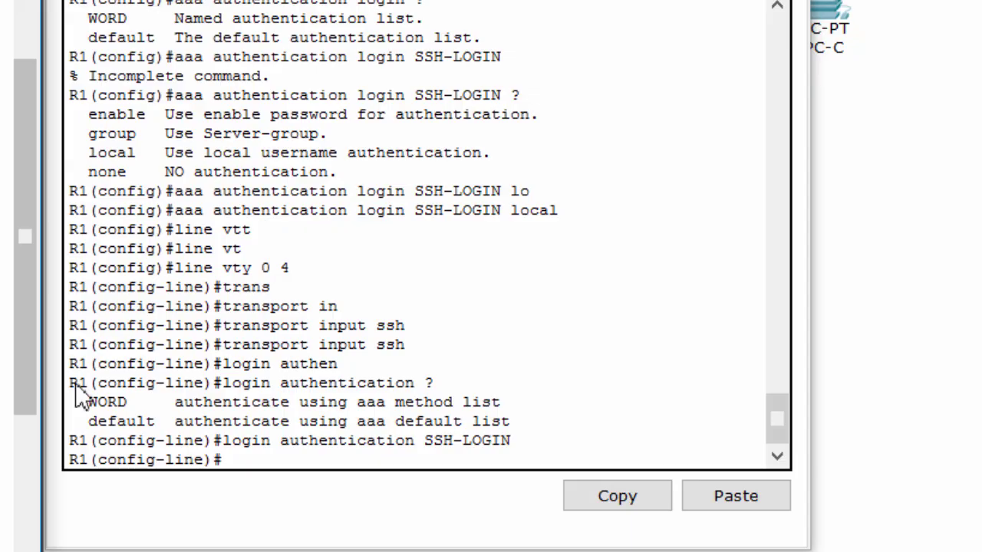
Close R1 and bring up PC-A's Command Prompt, centred in the workspace.
left_click(866, 247)
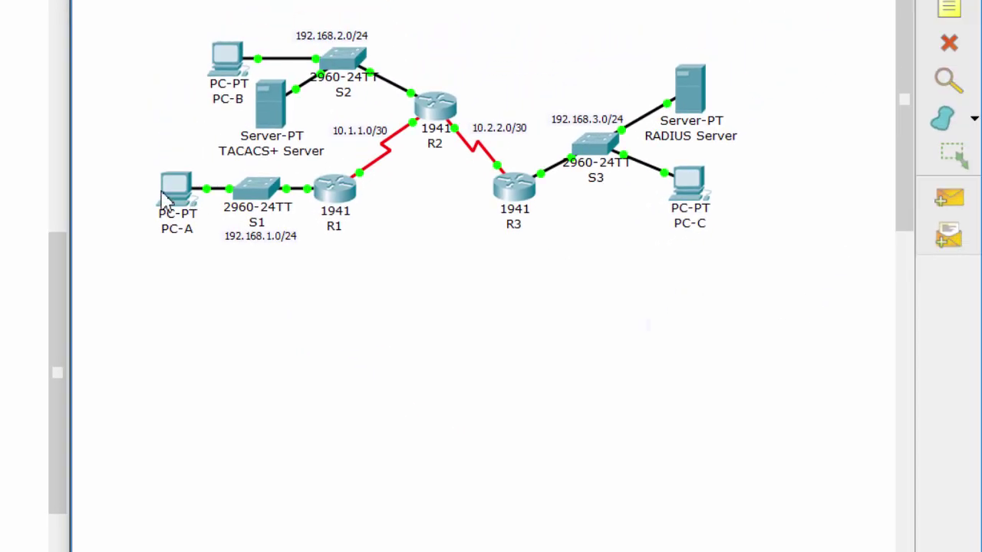
left_click(165, 193)
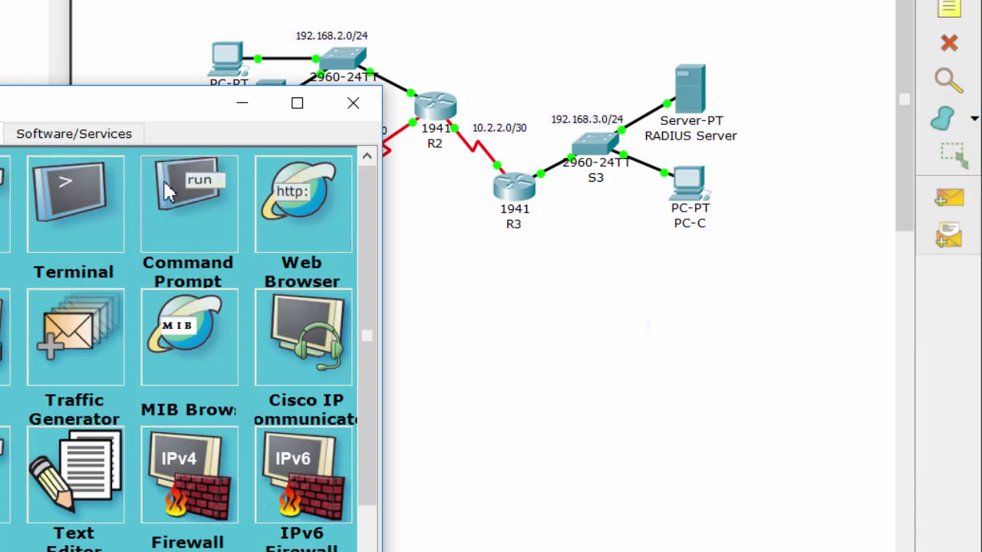
left_click(161, 180)
left_click_drag(116, 111, 456, 107)
SSH from PC-A to R1 at 192.168.1.1 as the admin user, enable, and run 'sh run'.
type("ssh -l Ad")
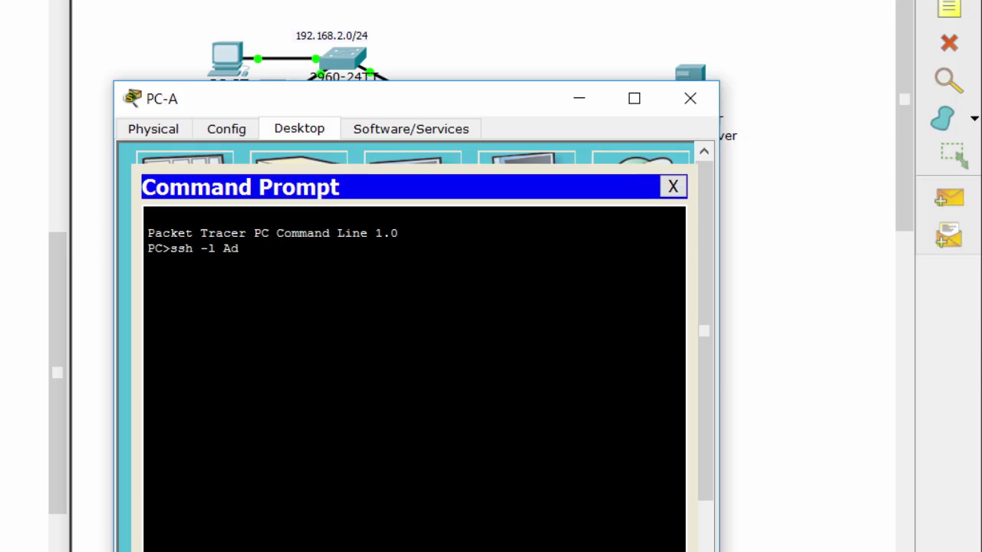
type("min1 192.168.1.1")
key("Return")
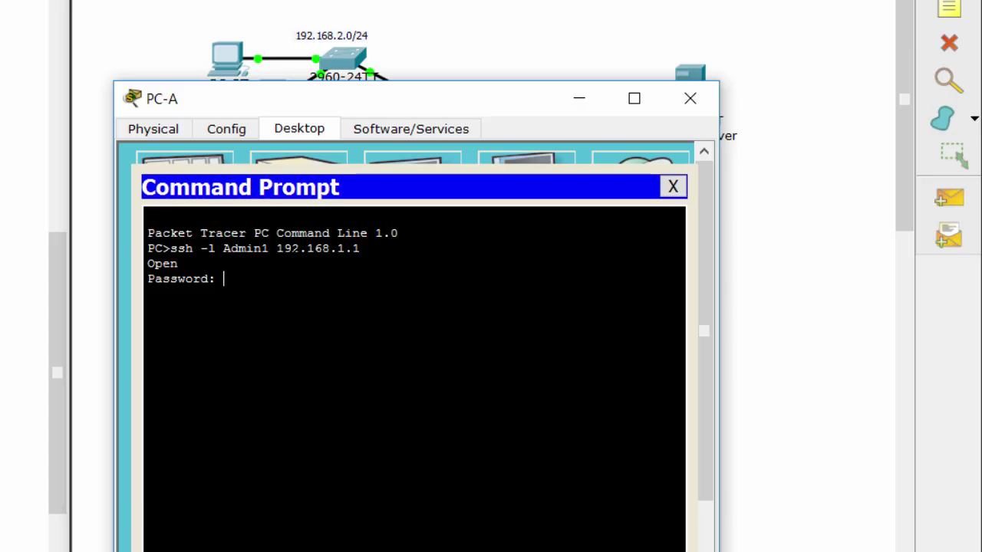
key("Return")
key("Return")
type("en")
key("Return")
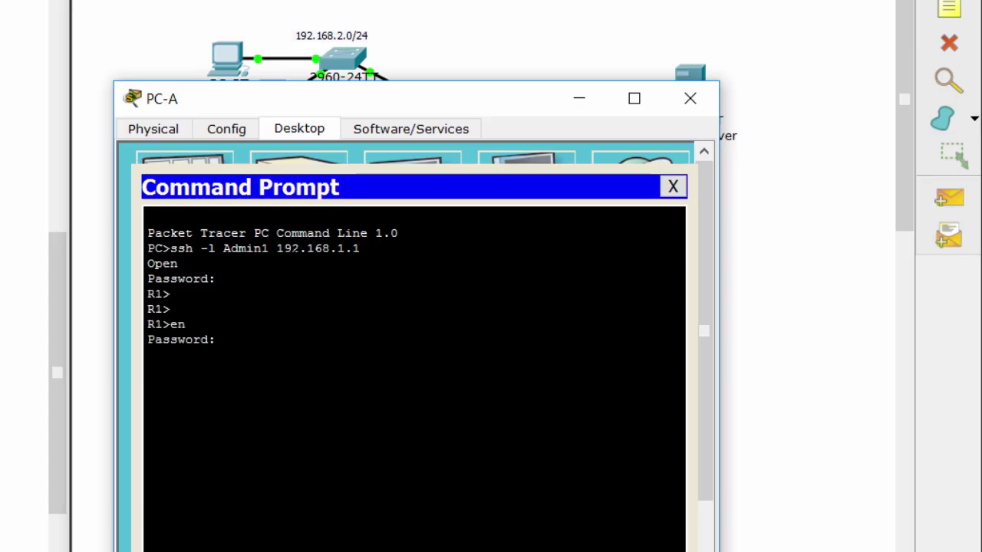
key("Return")
type("sh run")
key("Return")
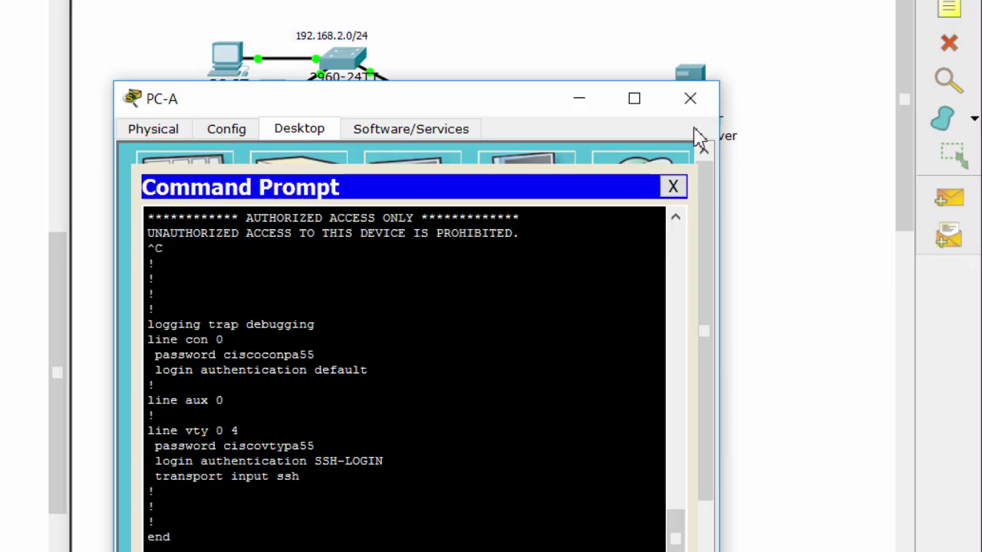
Close PC-A and highlight Part 3 Step 1's backup username and password requirement.
left_click(691, 98)
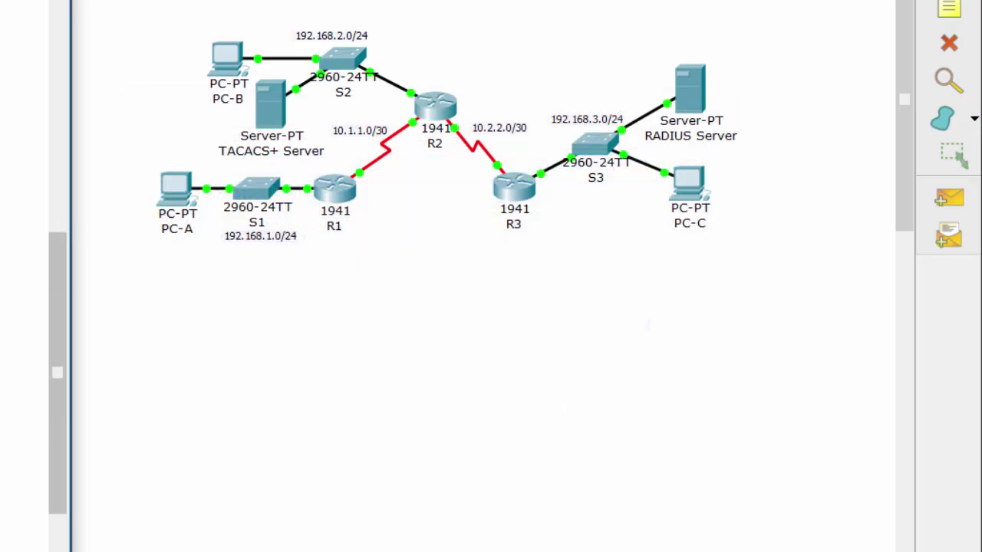
scroll(23, 307, "down", 8)
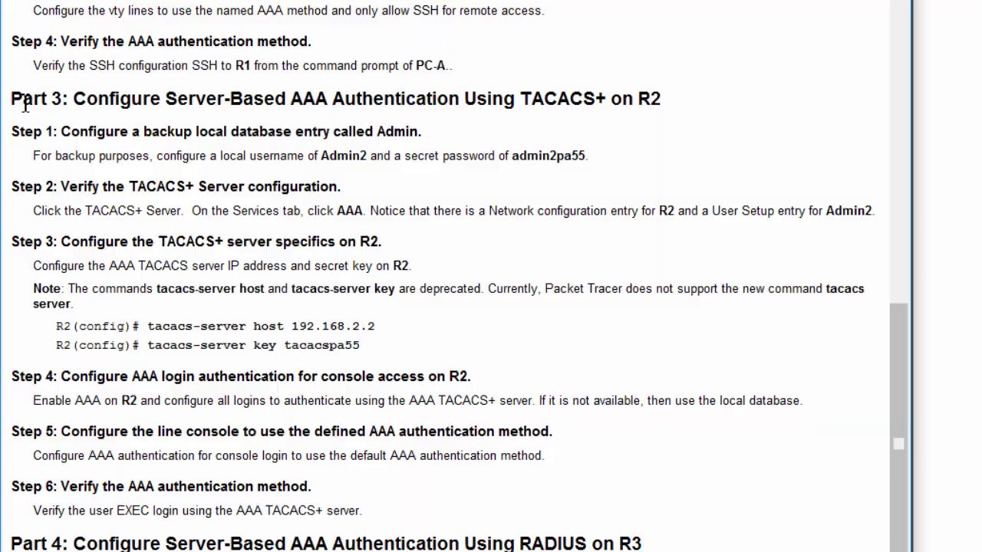
left_click_drag(25, 106, 692, 85)
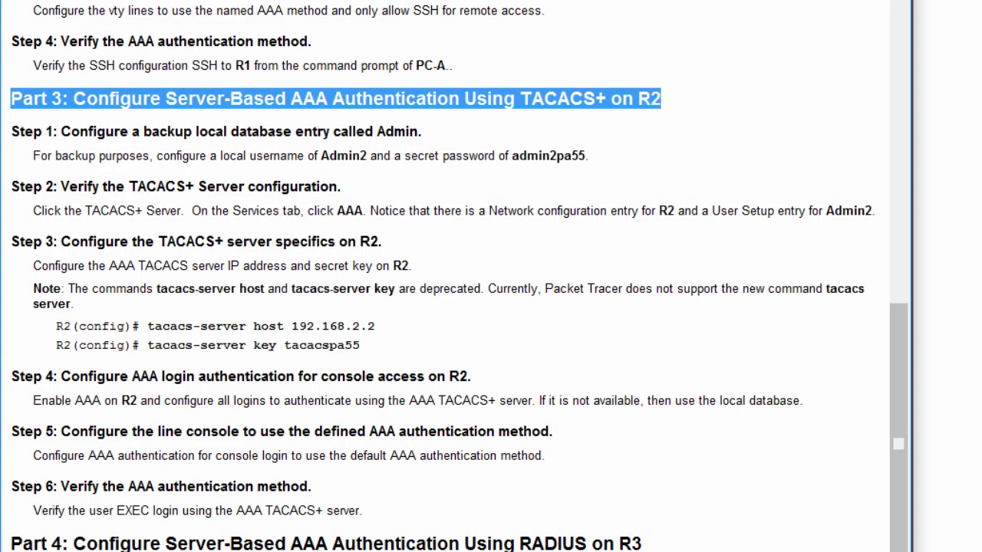
left_click(406, 189)
left_click_drag(13, 131, 629, 153)
left_click(374, 187)
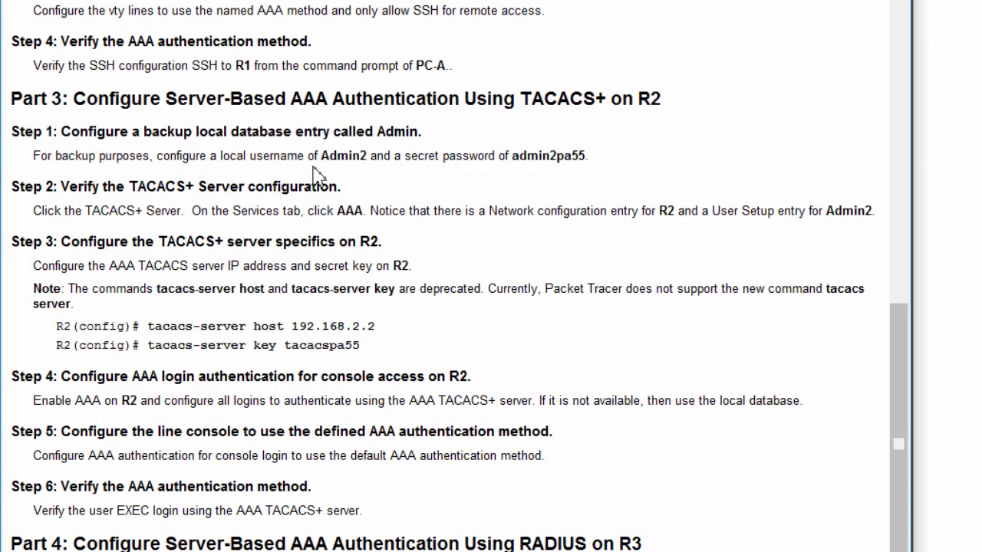
left_click_drag(320, 156, 586, 156)
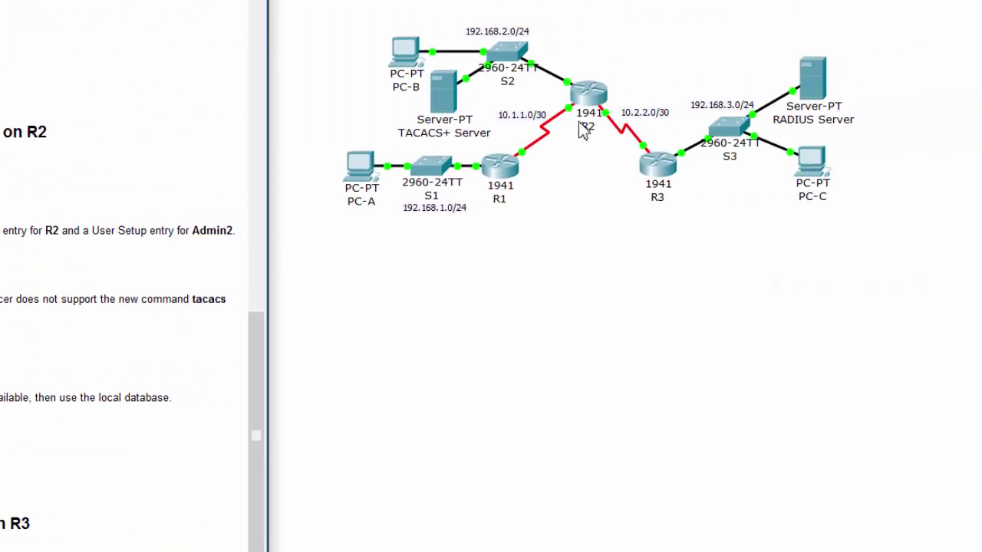
Open R2's command line and exit interface configuration mode.
left_click(588, 100)
left_click(115, 119)
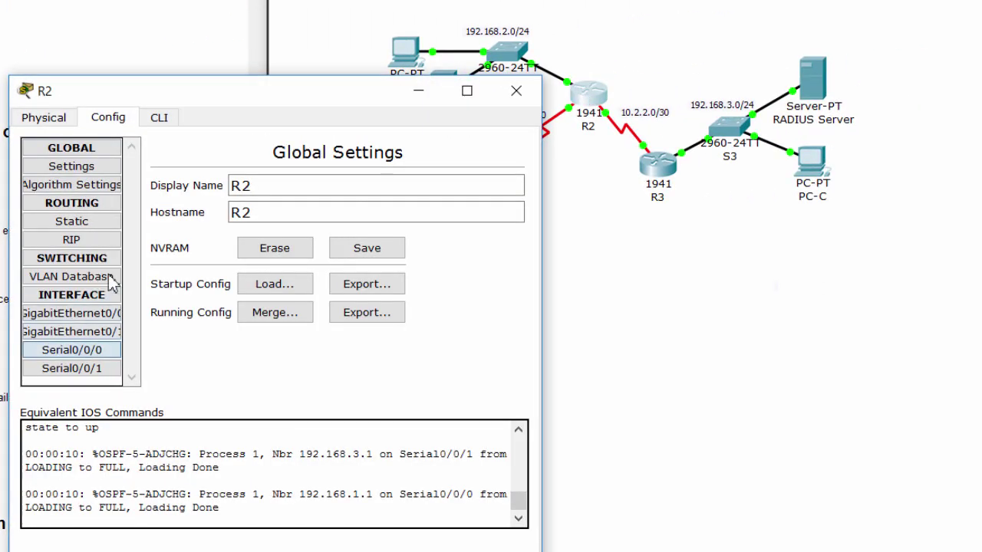
left_click(84, 350)
left_click(159, 119)
left_click_drag(235, 103, 552, 105)
type("ex")
key("Return")
Create R2's backup admin user with a secret password, then check the lab instructions.
type("user")
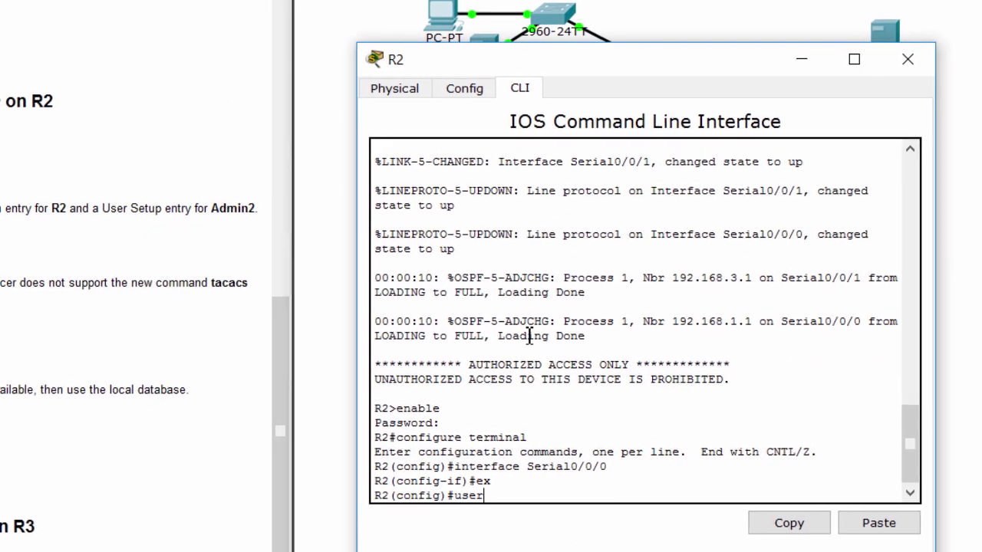
key("Tab")
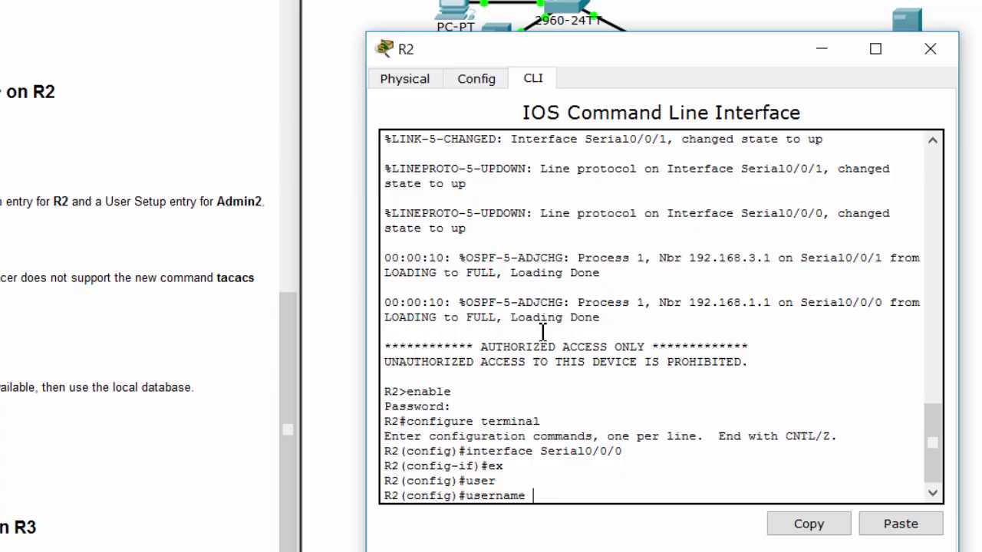
type("Admin2 sec")
key("Tab")
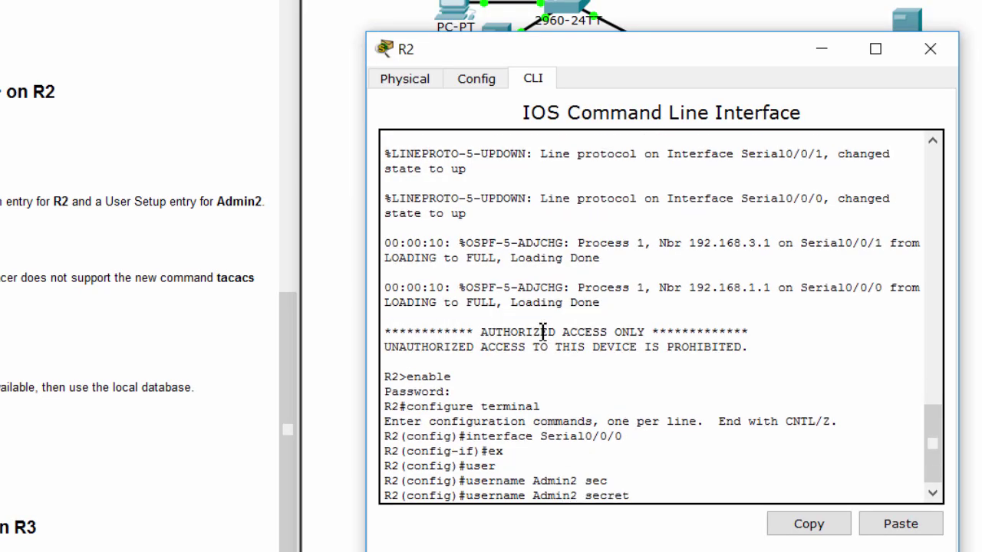
type("admin2pa55")
key("Return")
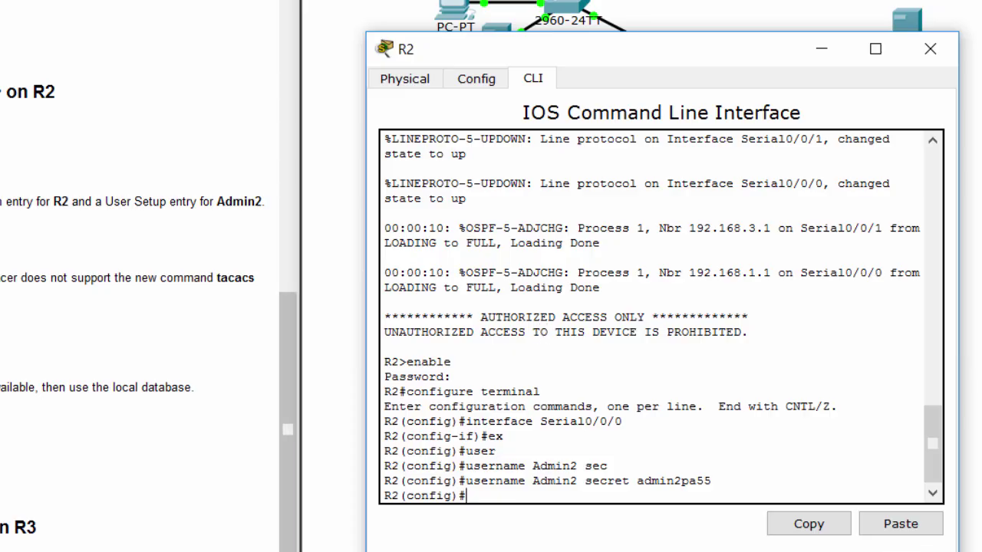
left_click(288, 368)
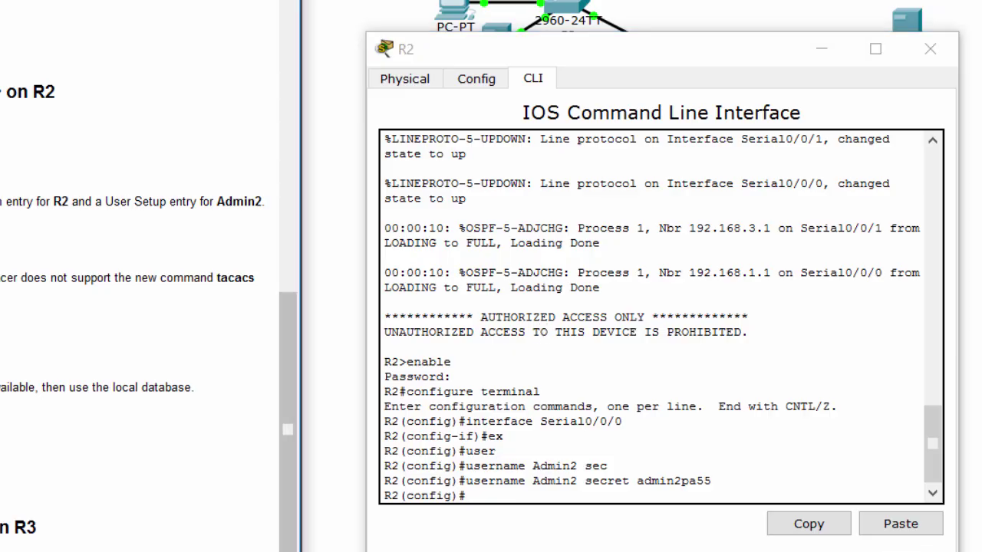
left_click_drag(1, 204, 197, 204)
left_click(527, 42)
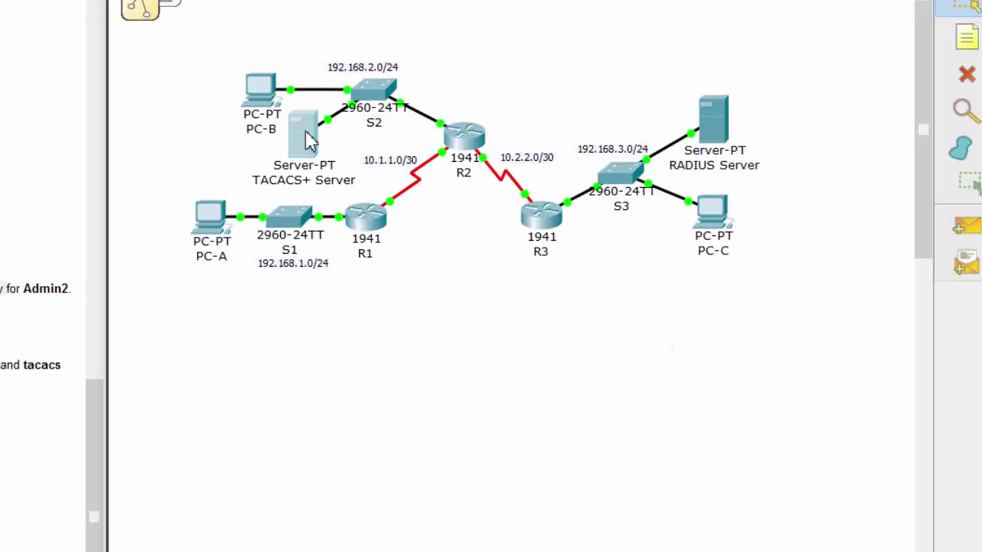
left_click(307, 135)
left_click(15, 163)
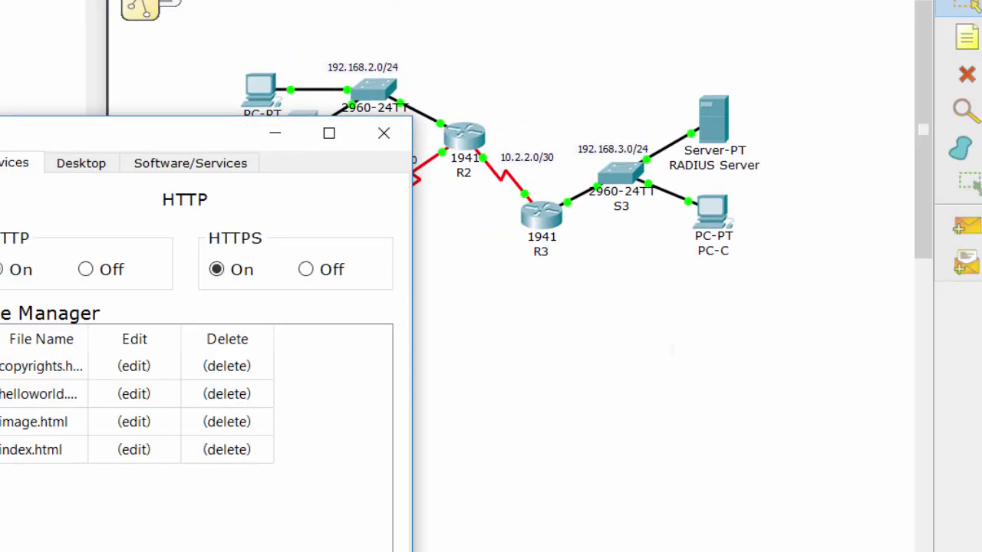
left_click(0, 339)
left_click_drag(42, 135, 436, 97)
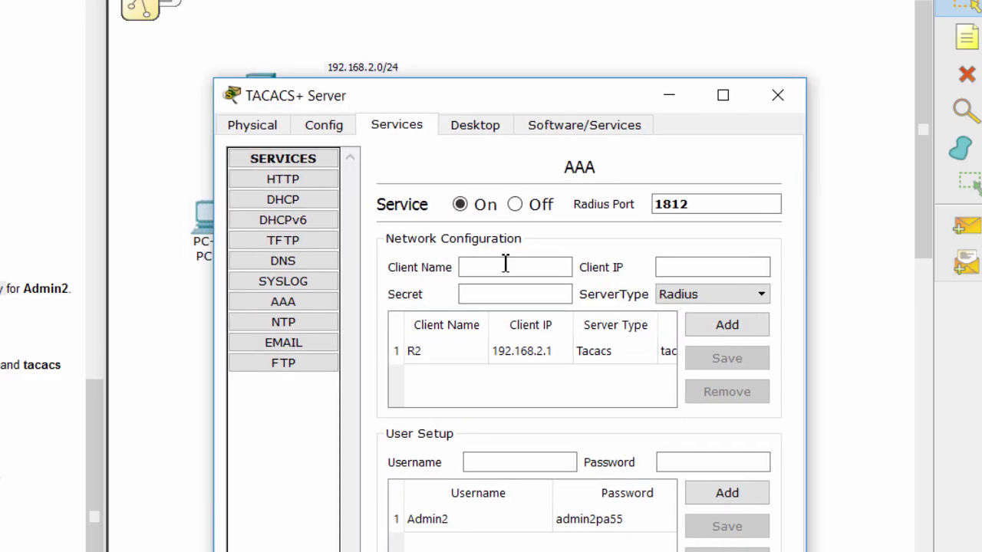
left_click(506, 350)
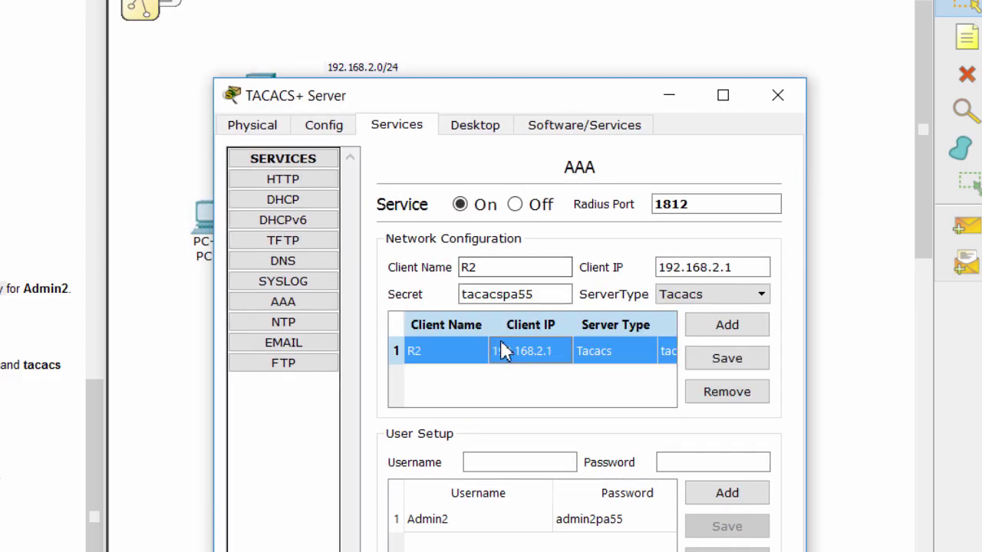
left_click(494, 270)
left_click_drag(494, 270, 464, 267)
left_click_drag(546, 294, 465, 298)
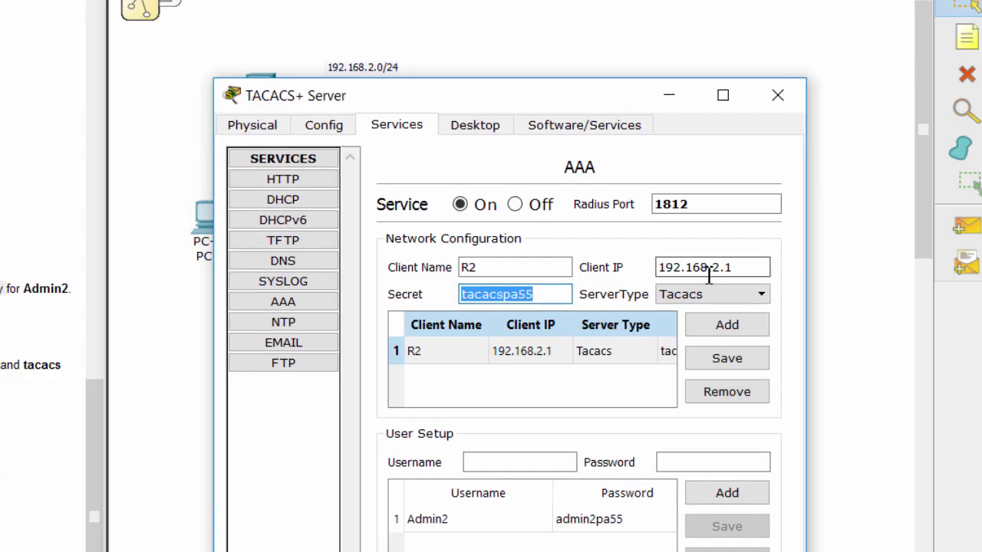
left_click(737, 295)
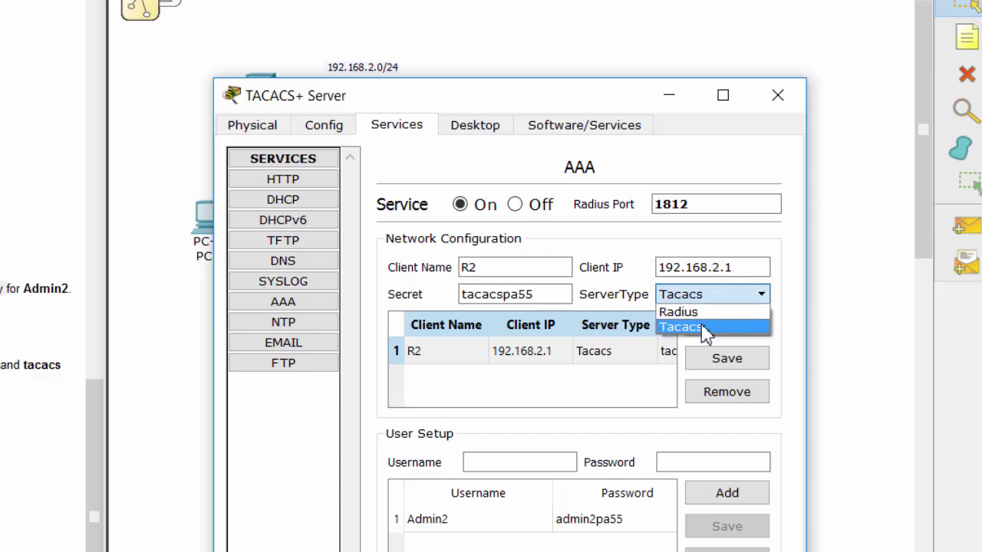
left_click(706, 329)
left_click(528, 522)
left_click(487, 463)
double_click(487, 463)
left_click(729, 462)
left_click_drag(729, 463, 603, 464)
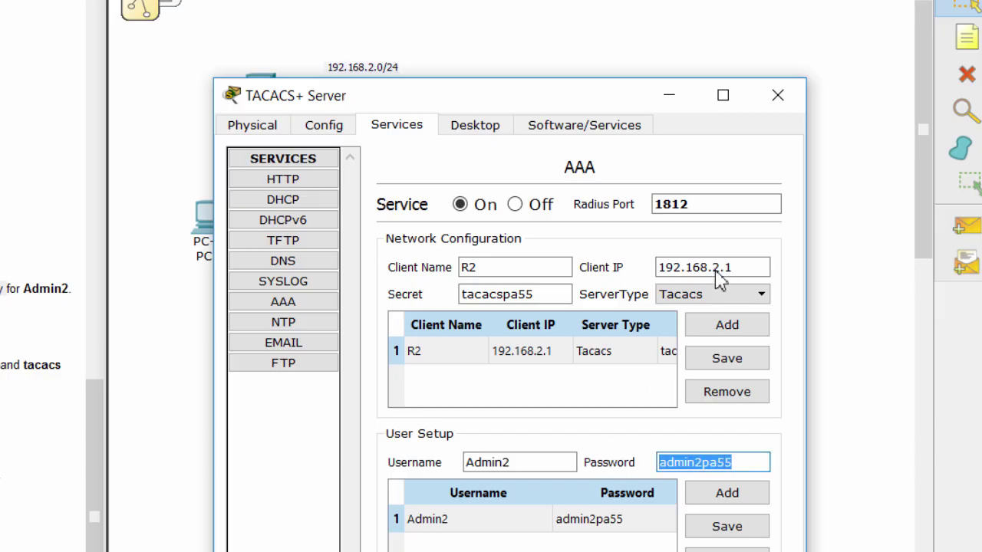
left_click(778, 97)
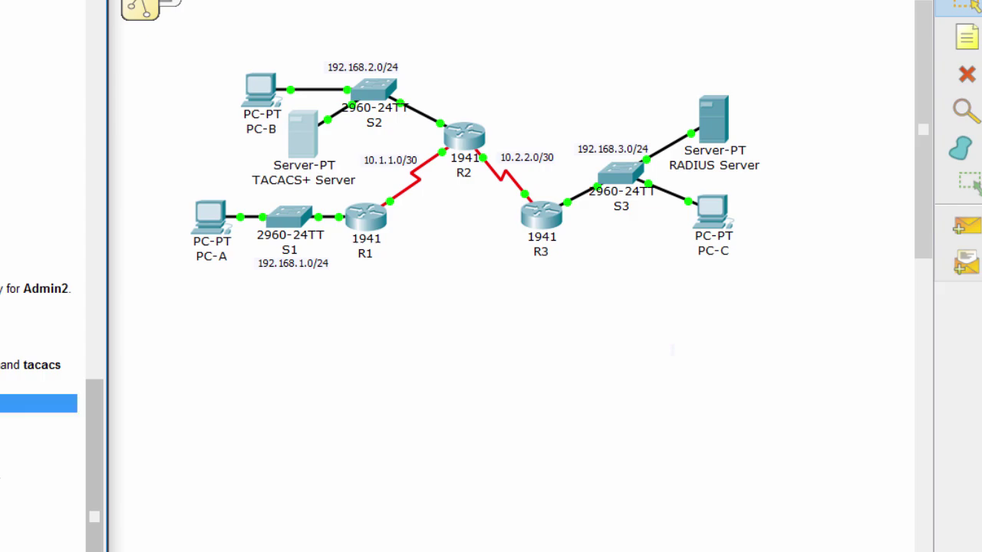
Point R2 at TACACS+ server host 192.168.2.2.
left_click(466, 61)
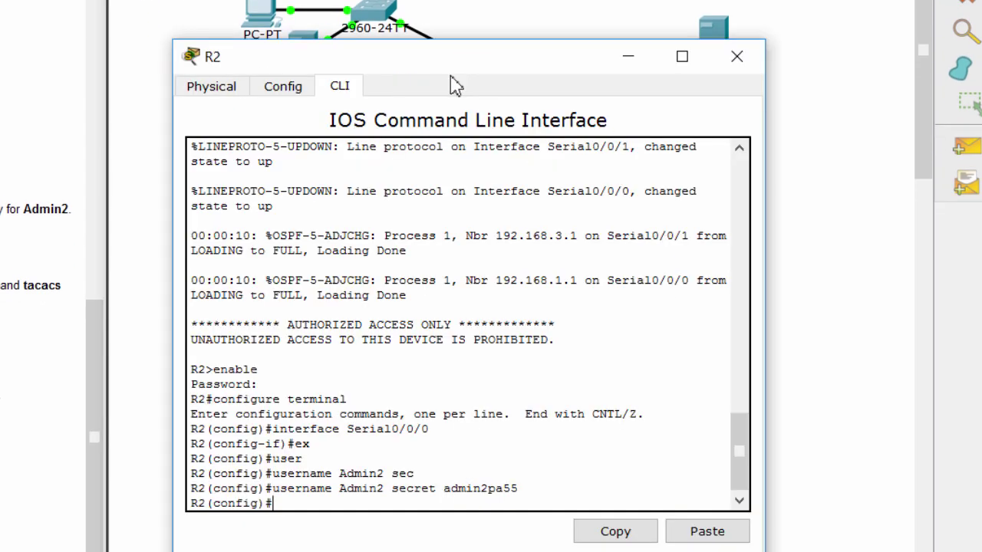
type("taca")
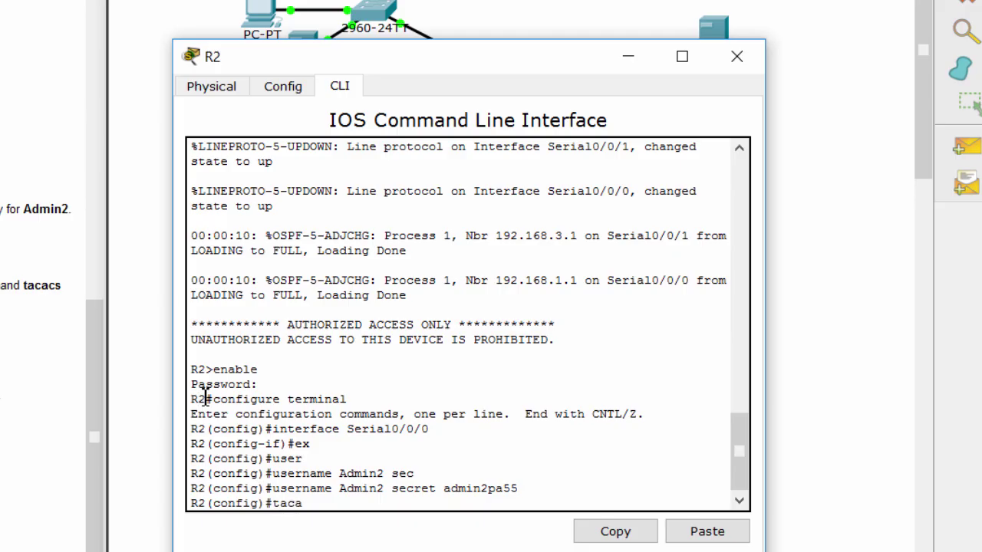
key("Tab")
type("ho")
key("Tab")
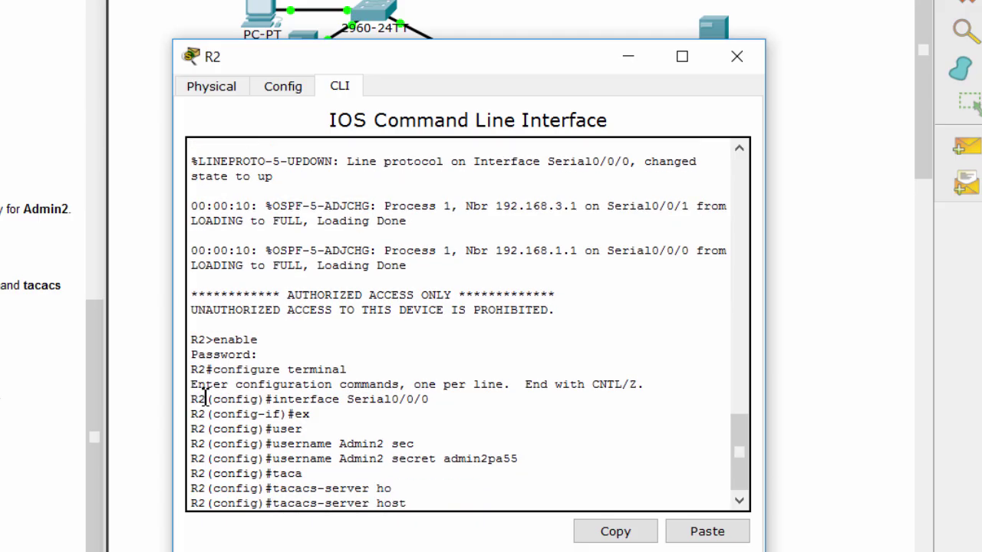
type("192.168.2.2")
key("Return")
Set R2's TACACS+ shared secret key, then check the instructions.
type("tac")
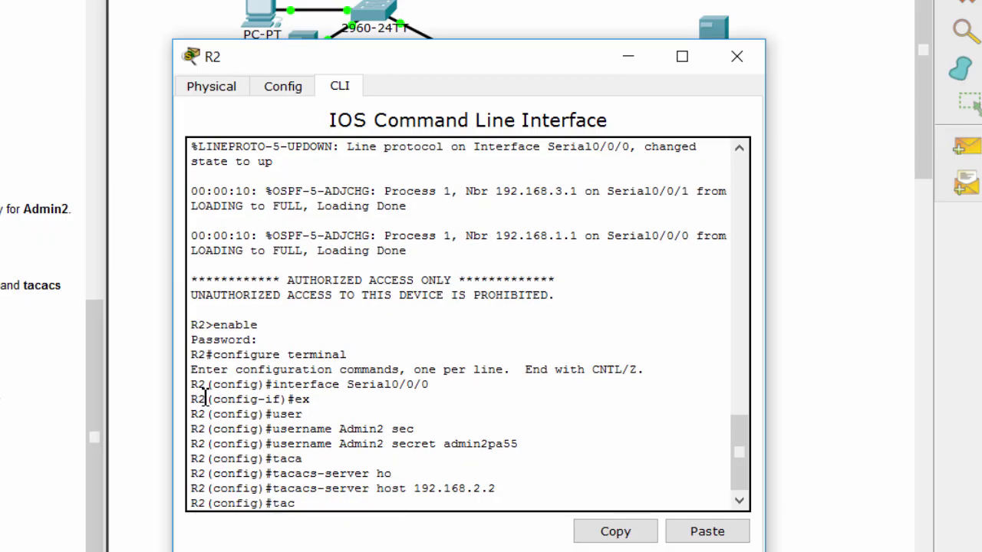
key("Tab")
type("key")
key("Tab")
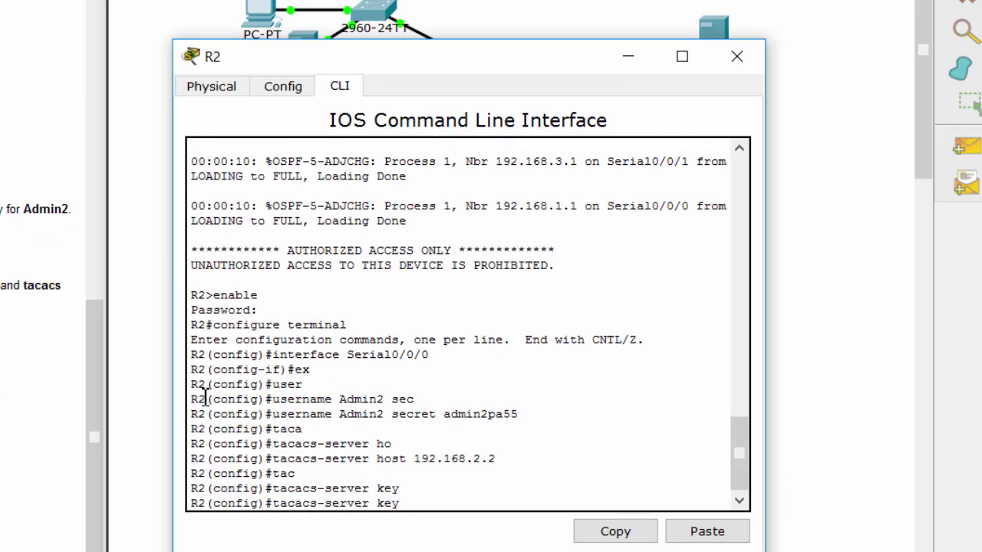
type("tacacspa55")
key("Return")
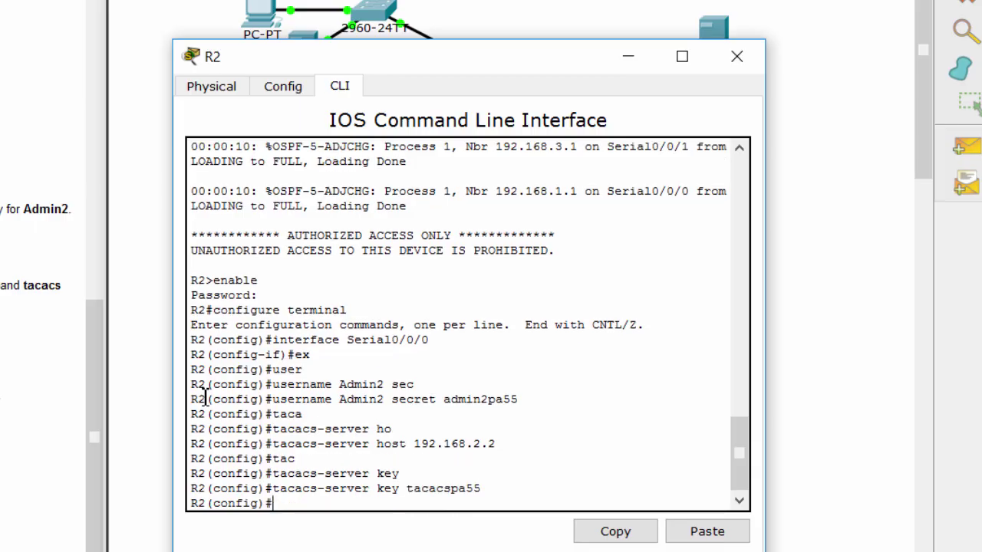
left_click(95, 368)
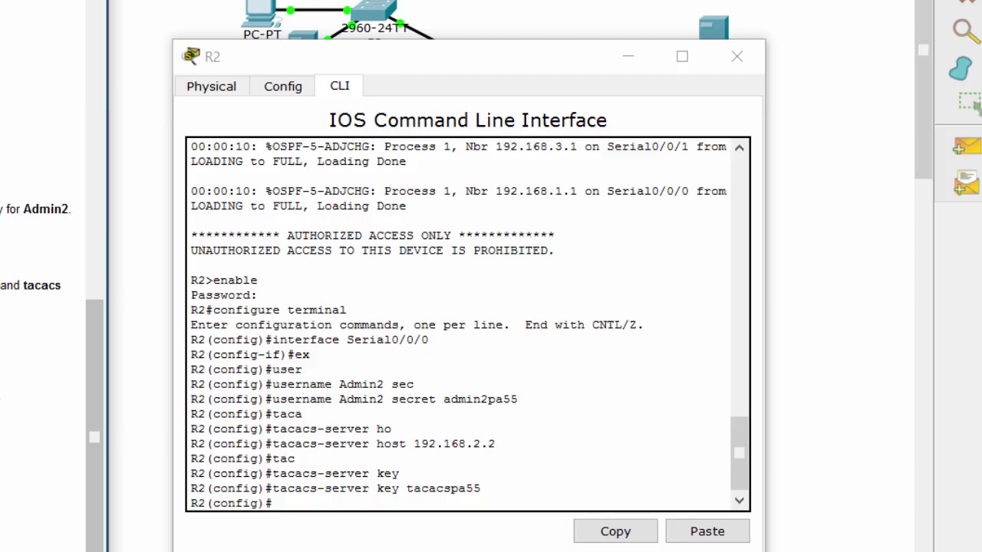
left_click(355, 491)
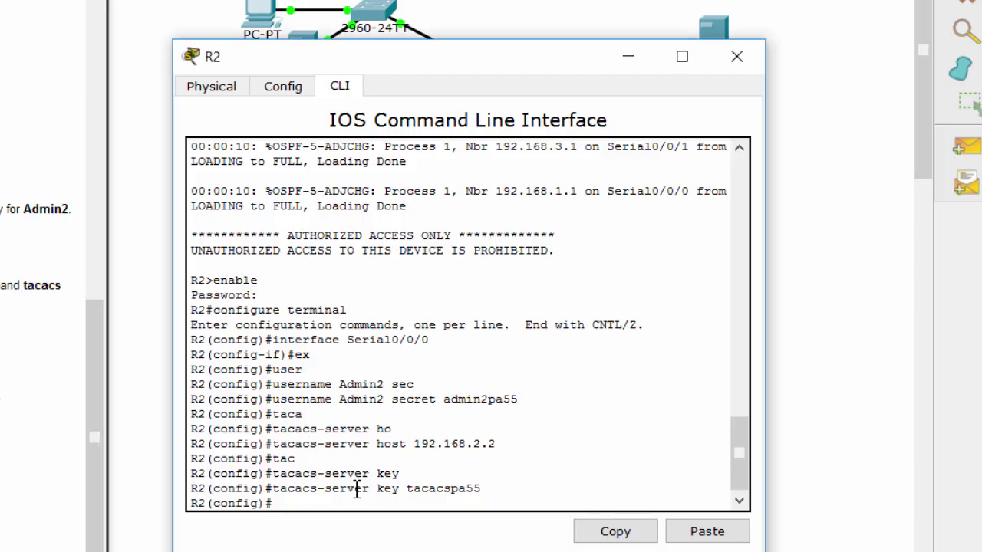
type("aaa au")
Enable AAA on R2 with 'aaa new-model'.
key("BackSpace")
key("BackSpace")
type("new")
key("Tab")
key("Return")
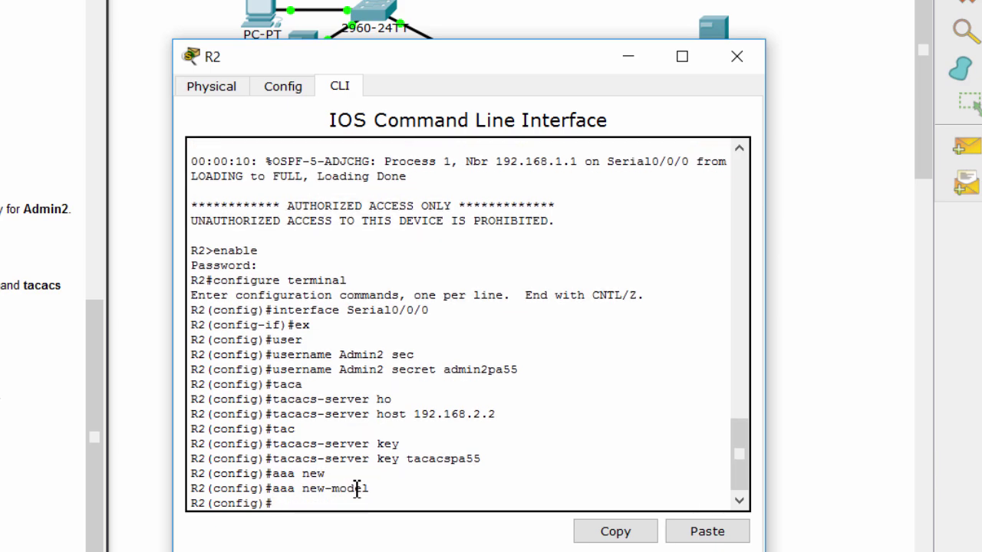
Set 'aaa authentication login default group tacacs+ local' on R2.
type("aaa authen")
key("Tab")
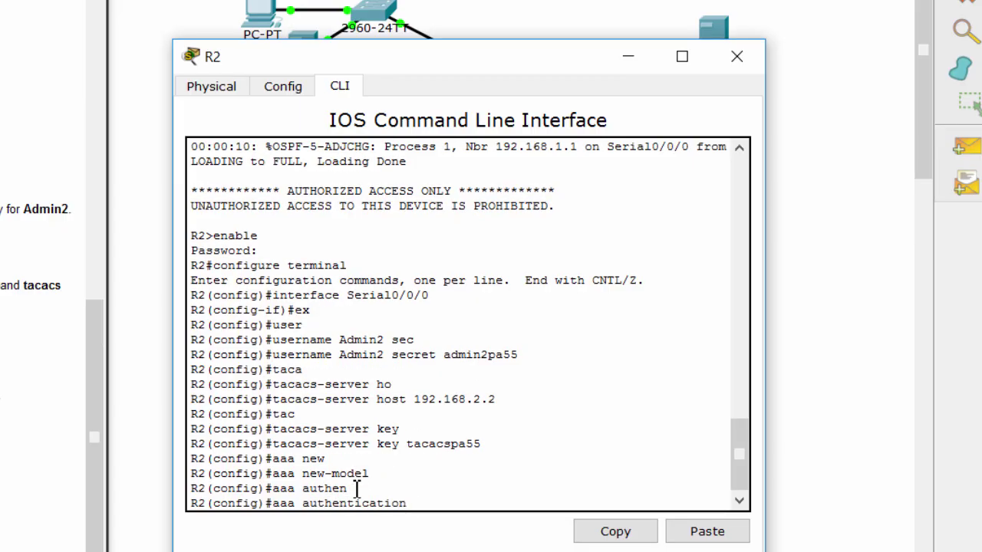
type("l")
key("Tab")
type("?")
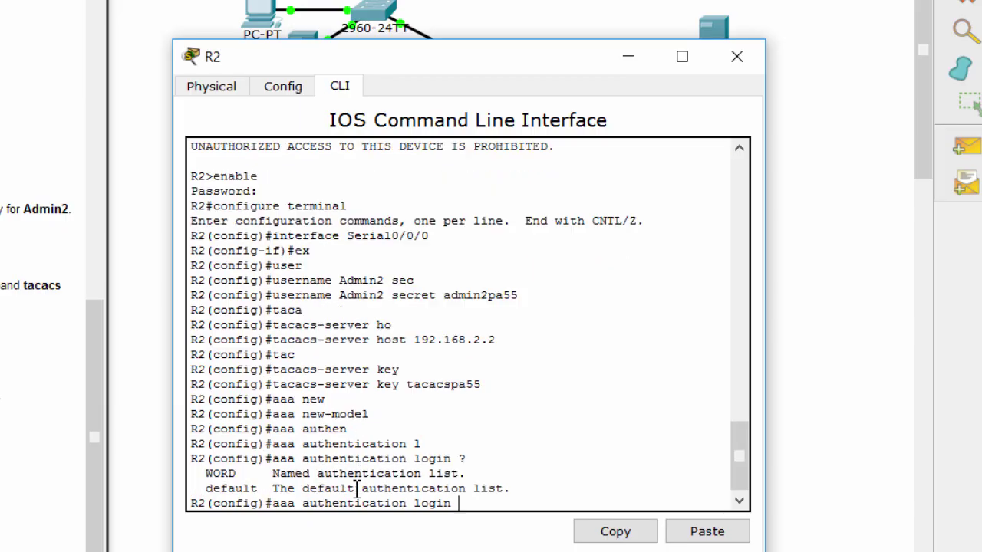
type("de")
key("Tab")
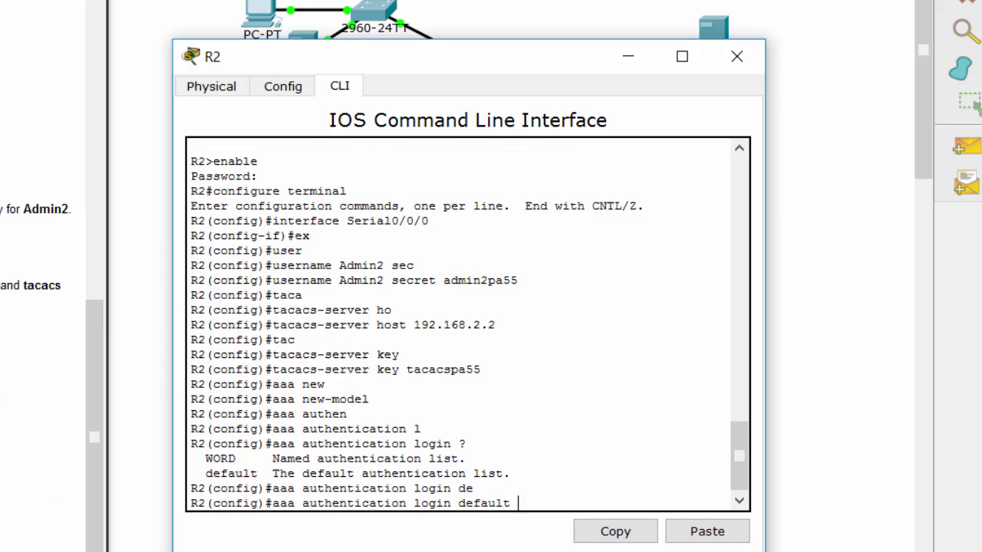
type("?")
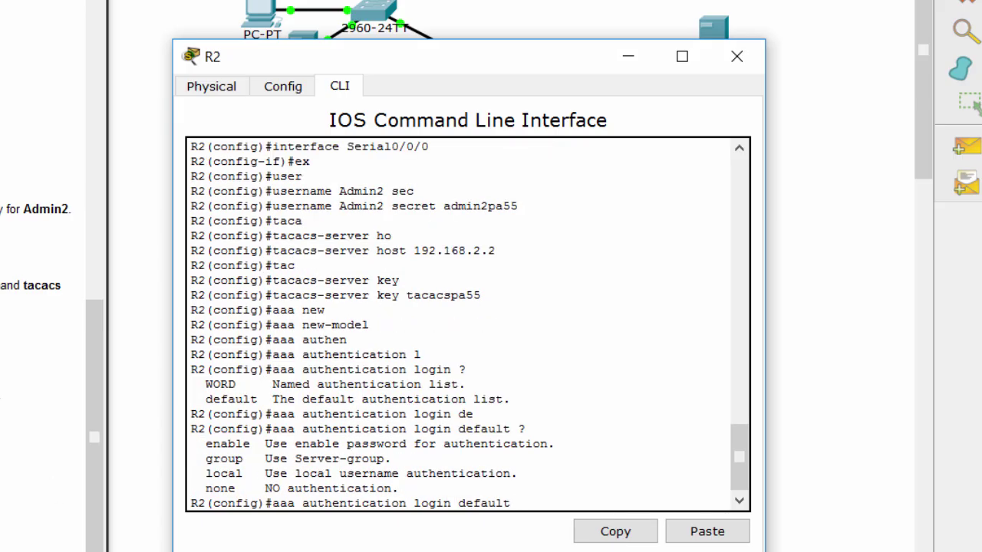
type("gr")
key("Tab")
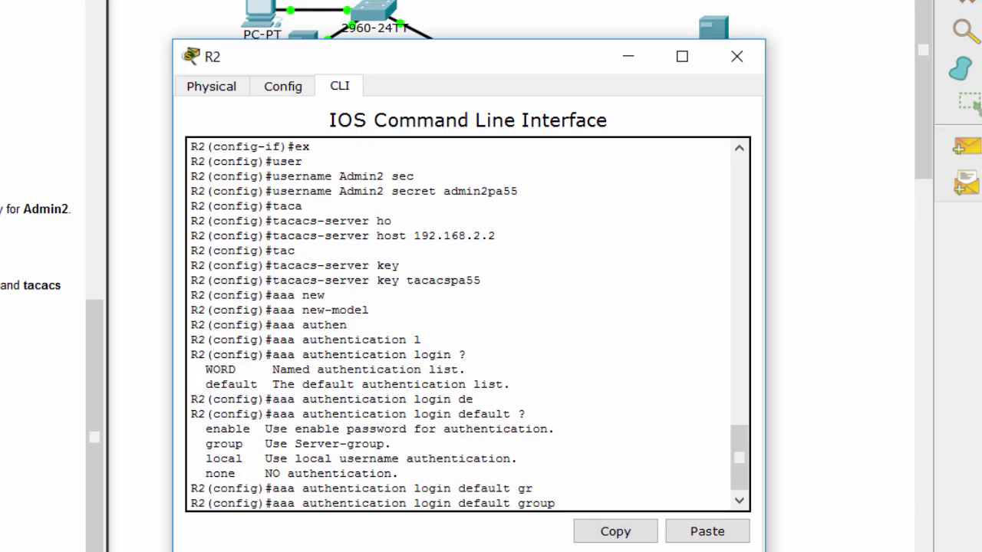
type("?")
type("ta")
key("Tab")
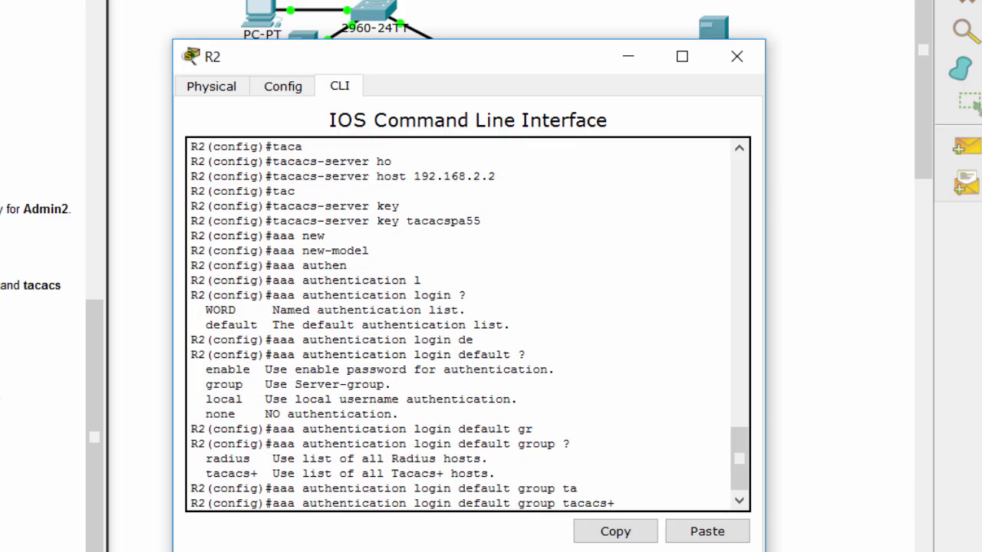
type("?")
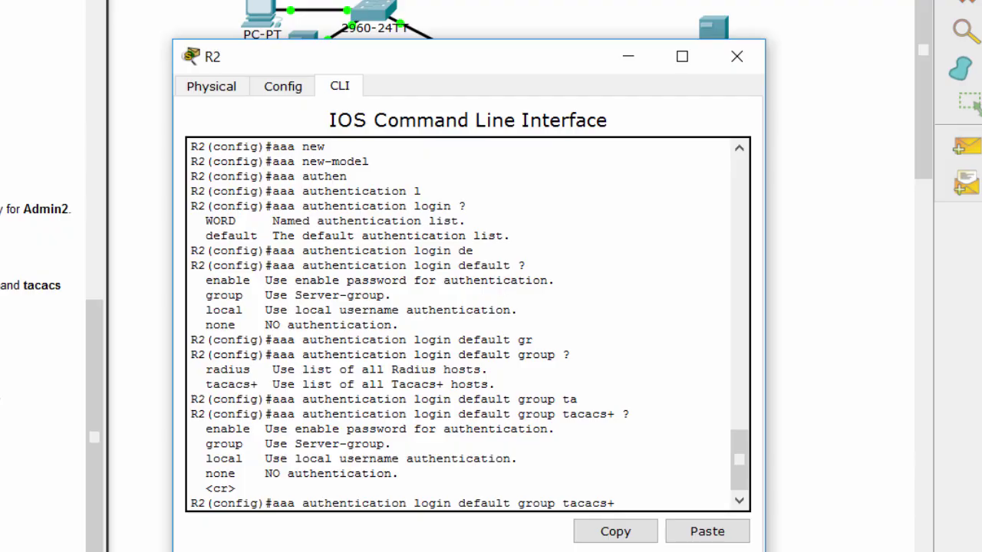
type("lo")
key("Tab")
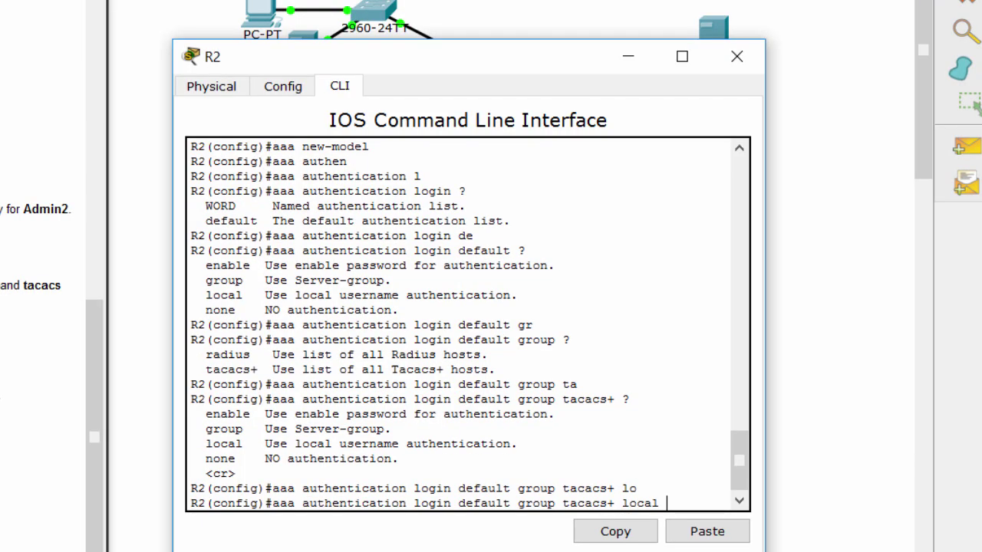
key("Return")
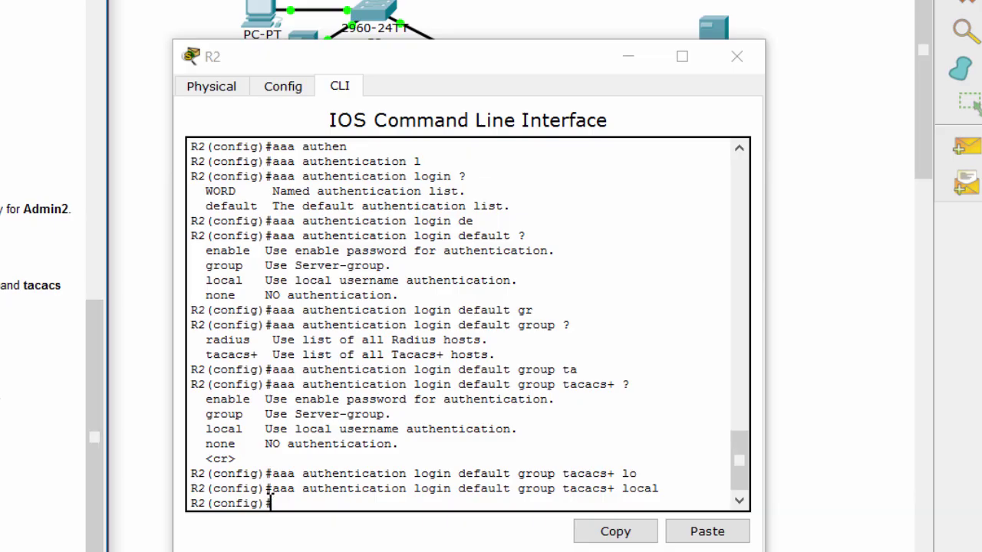
Enter configuration for R2's console line 0.
left_click(293, 512)
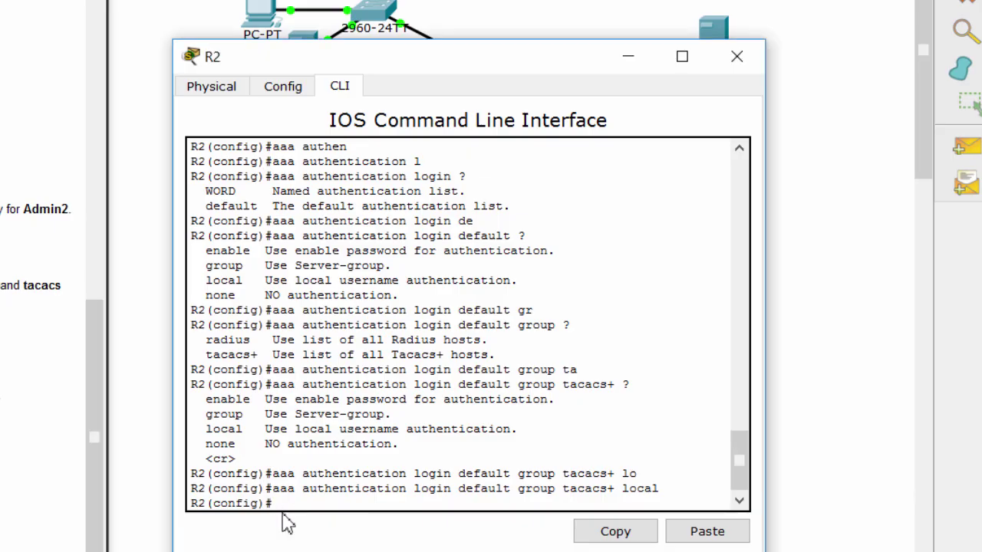
type("line con")
key("Tab")
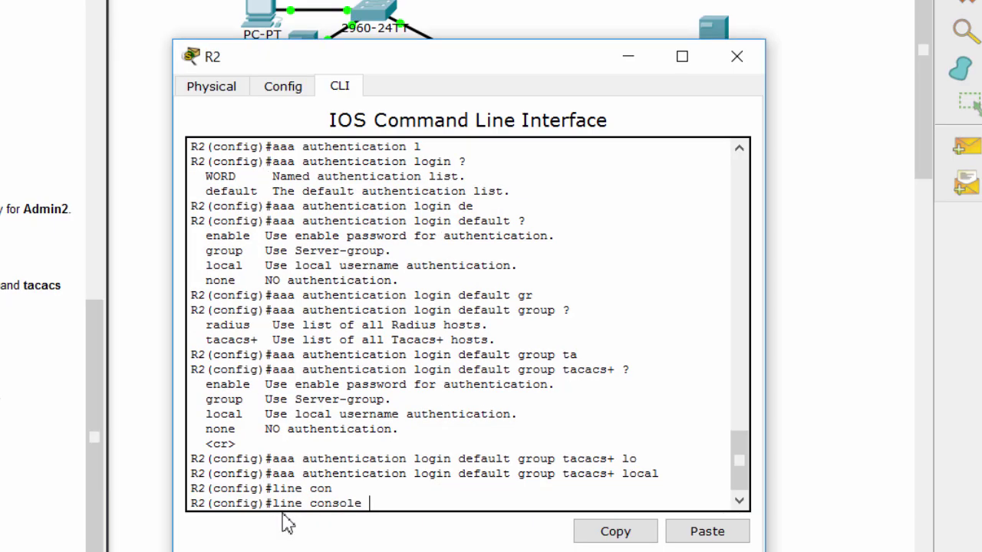
type("0")
key("Return")
Apply 'login authentication default' to R2's console line.
type("login auth")
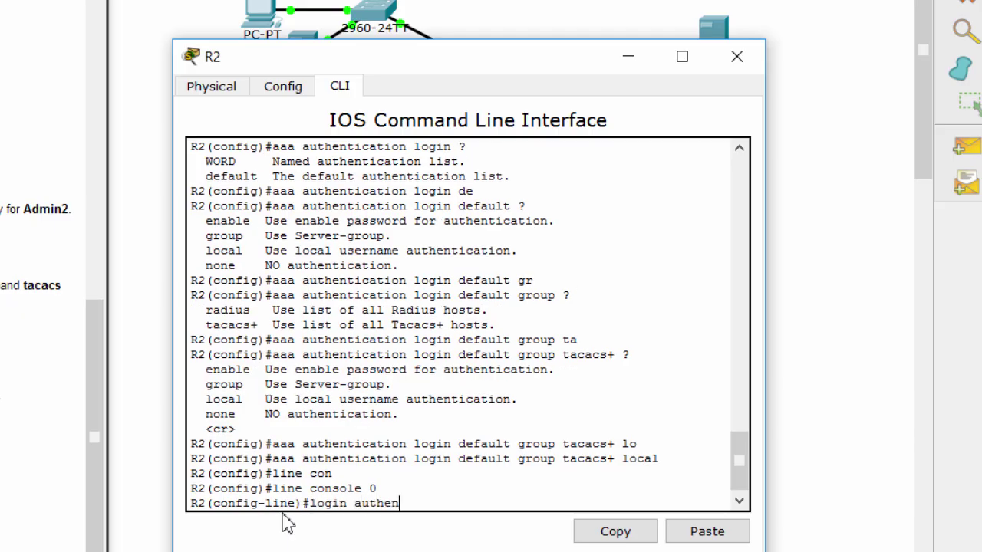
type("en")
key("Tab")
type("de")
key("Tab")
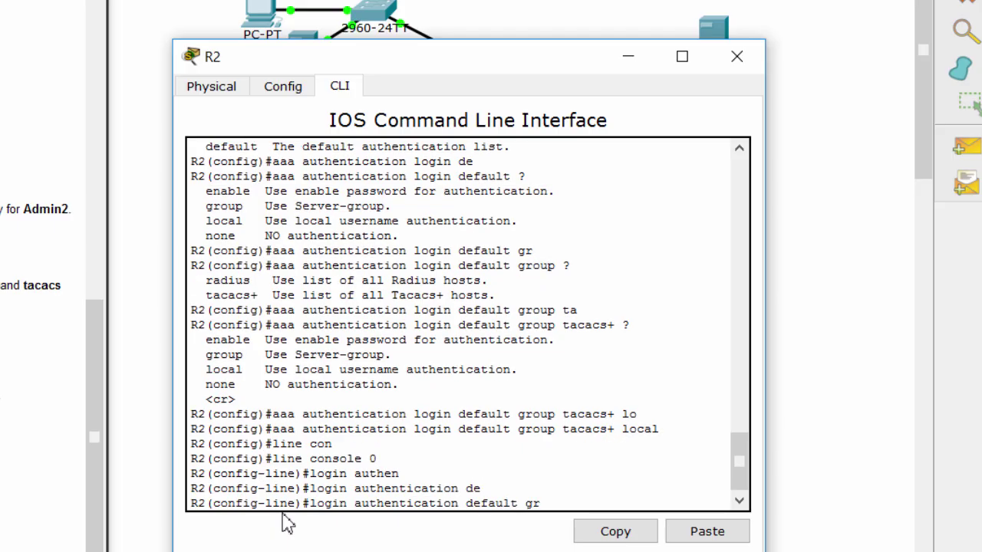
type("gr")
key("Tab")
key("BackSpace")
key("BackSpace")
type("?")
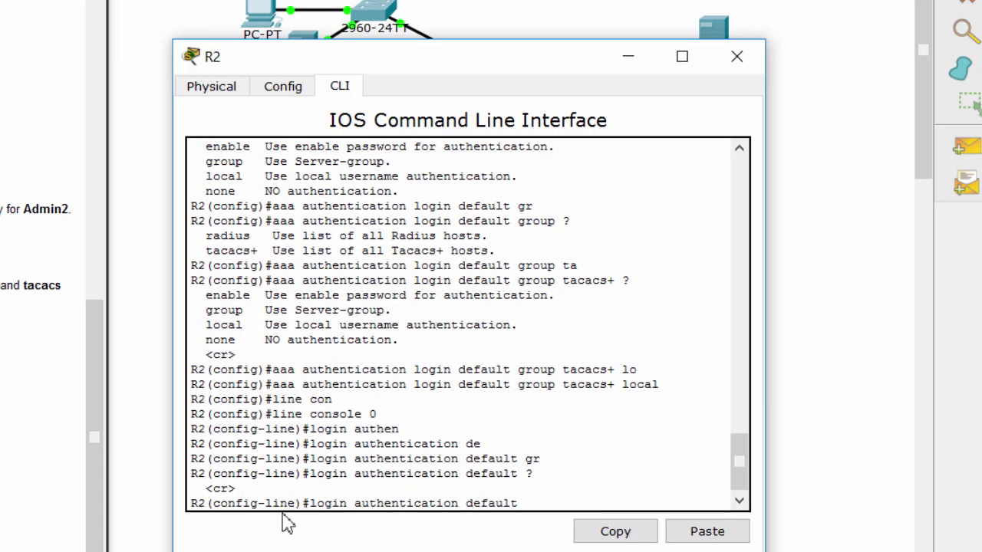
key("Return")
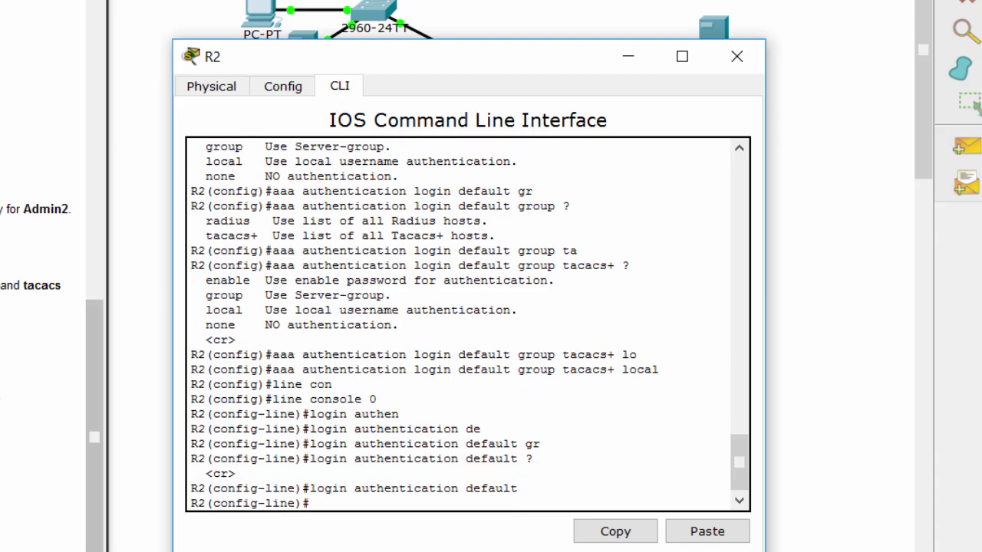
scroll(46, 307, "down", 5)
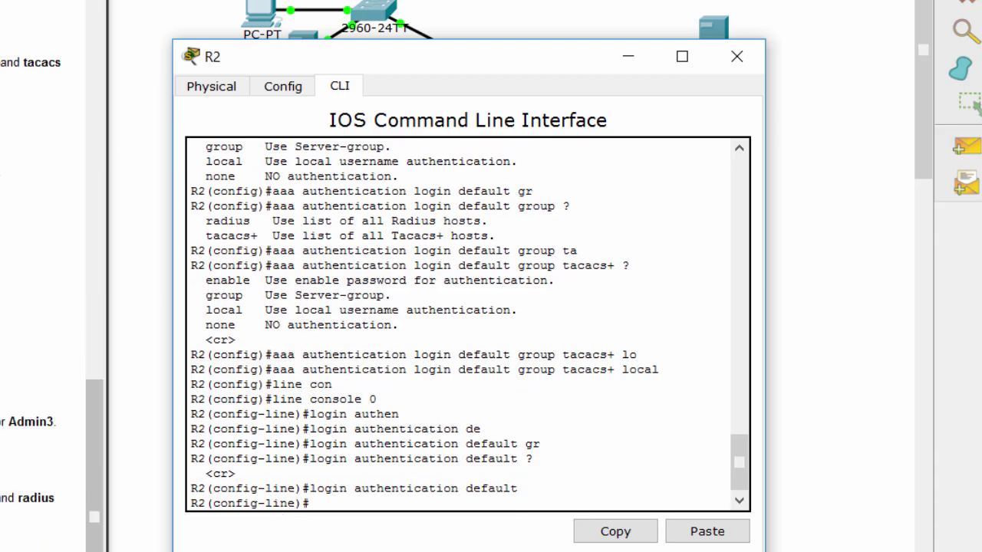
left_click(46, 287)
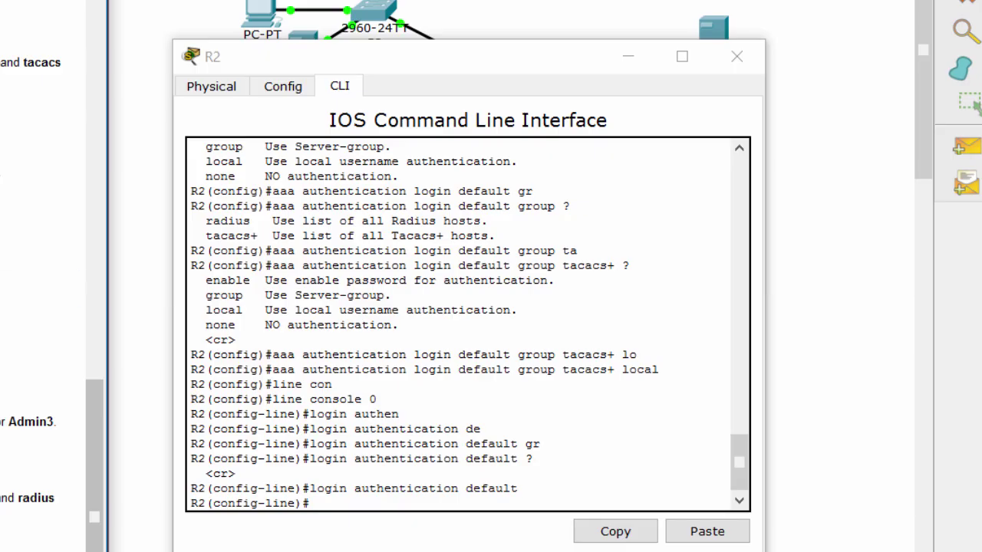
Leave configuration mode and log out of R2's console session.
key("ctrl+z")
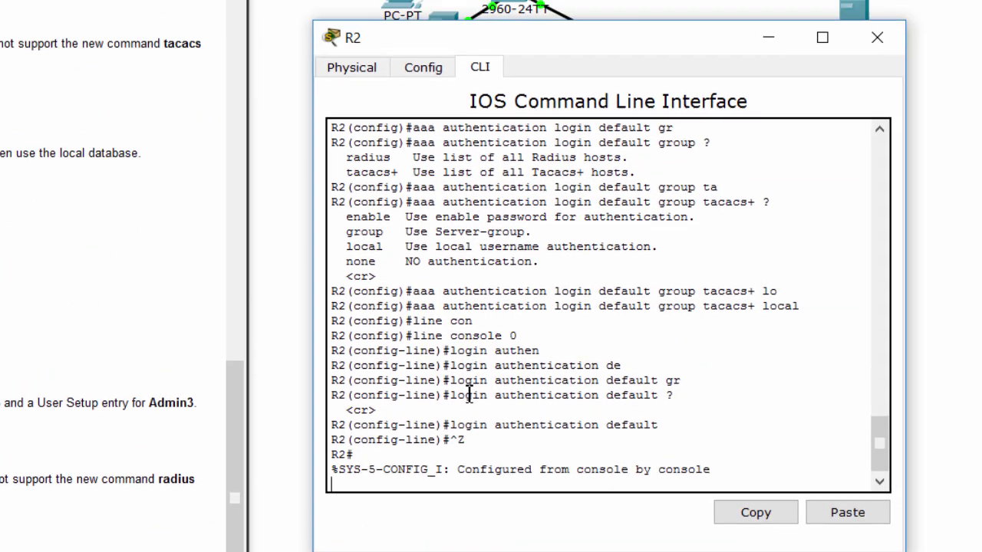
key("Return")
type("exit")
key("Return")
Log back in to R2 as the backup admin user and enter privileged mode.
key("Return")
key("Return")
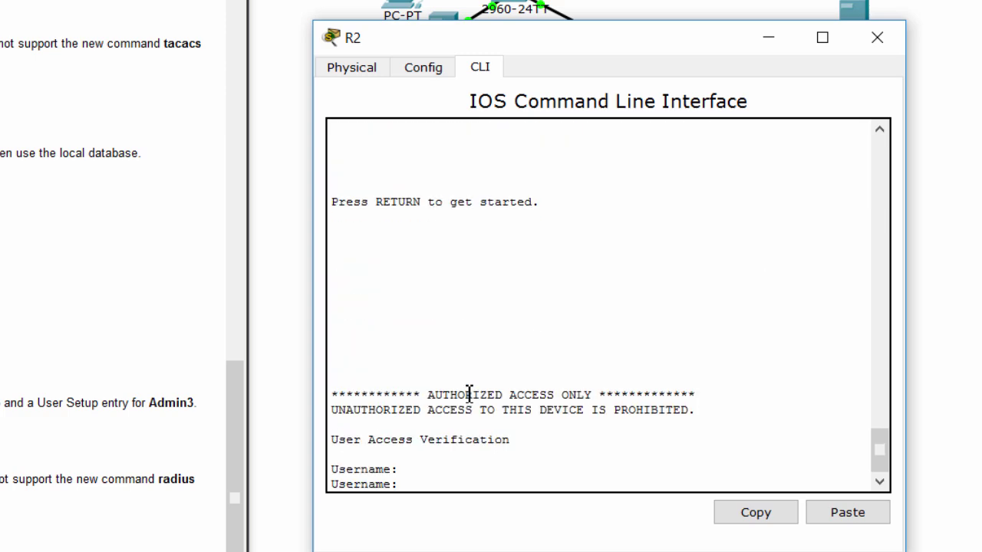
type("Admin2")
key("Return")
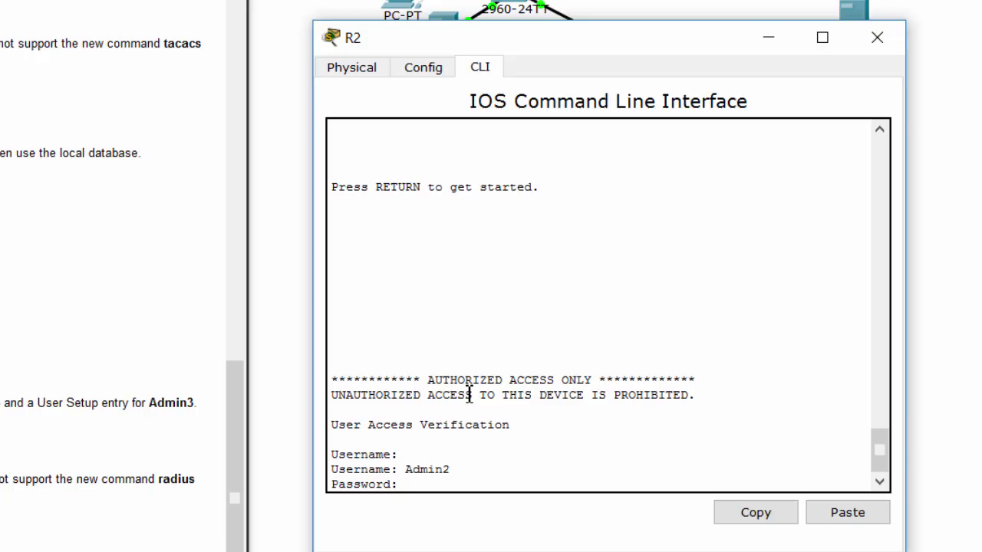
key("Return")
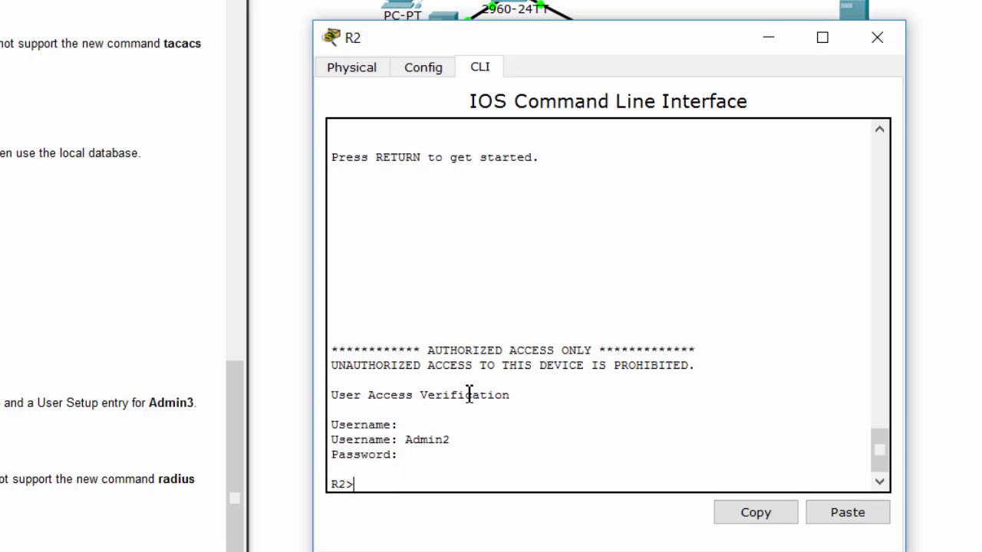
key("Return")
key("Return")
key("Return")
type("en")
key("Return")
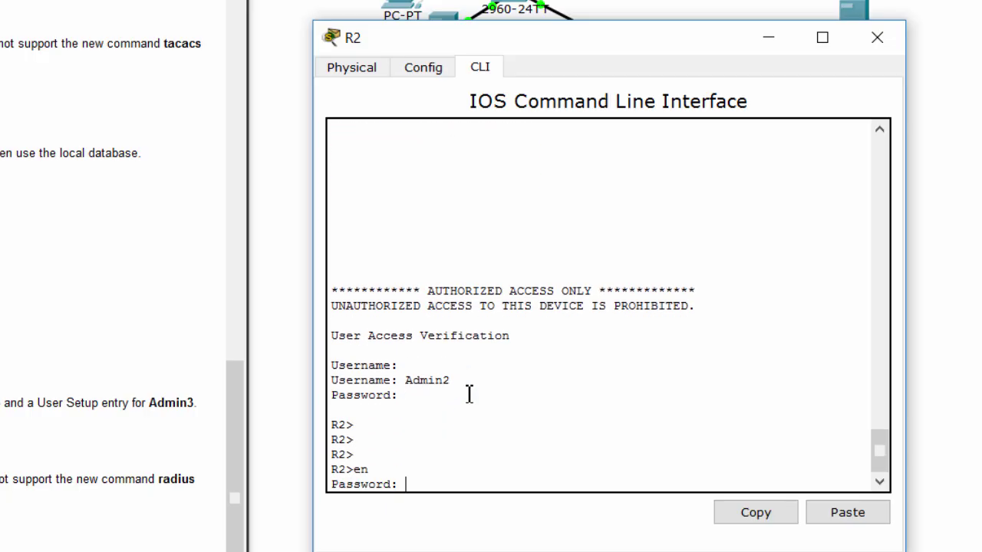
key("Return")
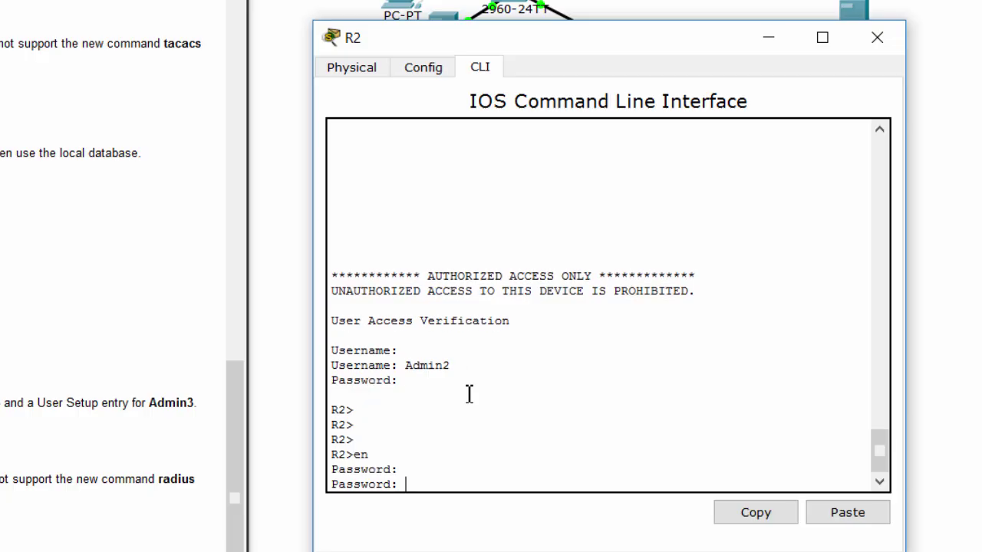
key("Return")
key("Return")
key("Return")
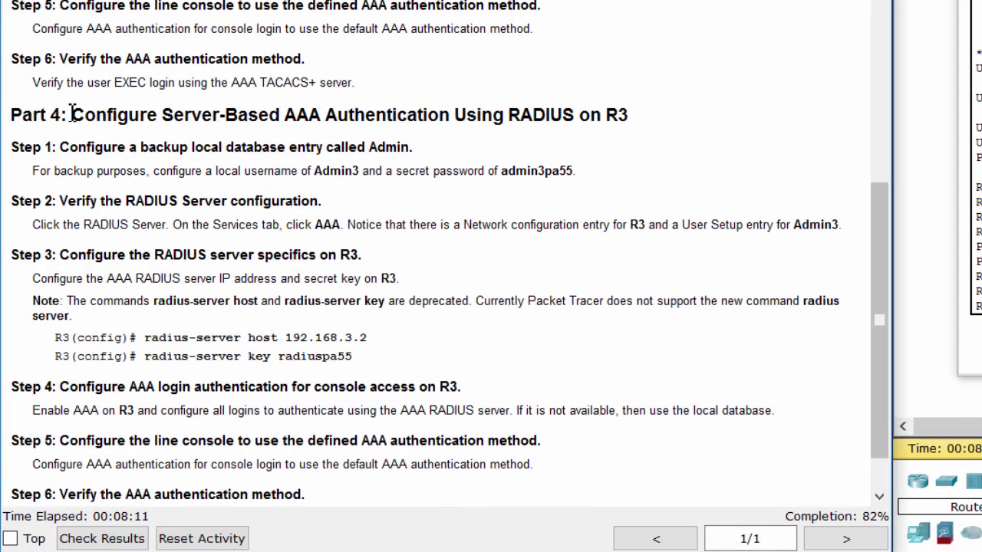
Read Part 4's RADIUS heading and backup-password instruction, then move R3's window right.
left_click_drag(72, 115, 620, 117)
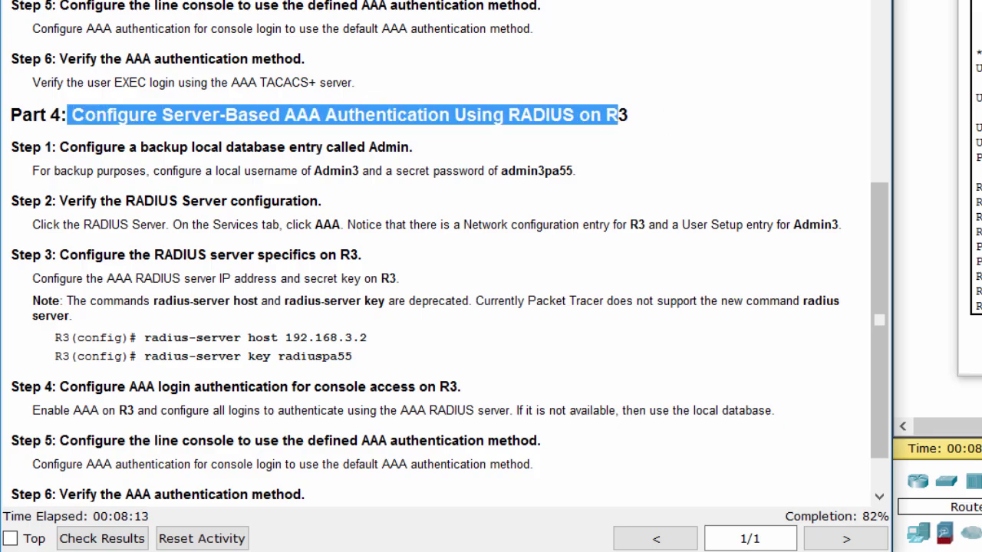
left_click(488, 123)
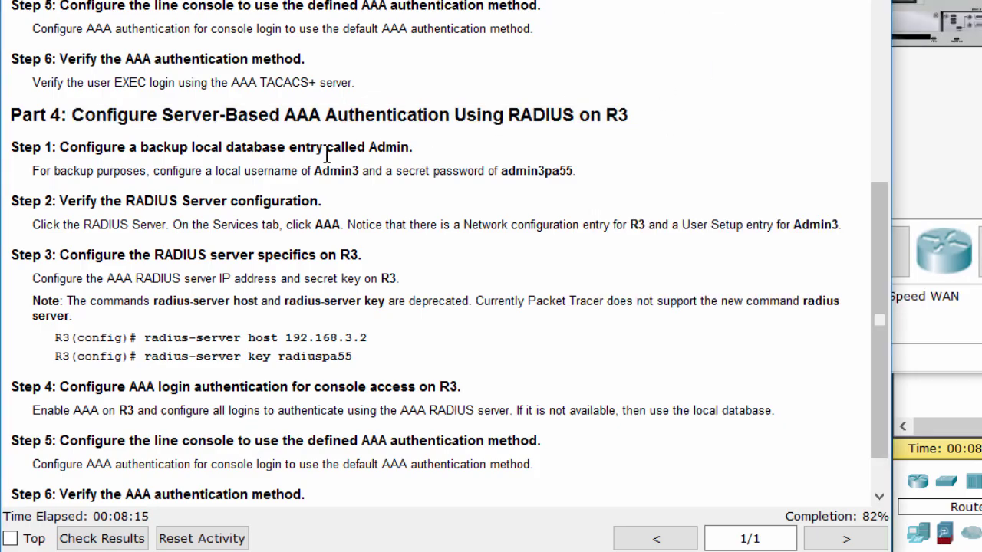
left_click_drag(294, 170, 554, 170)
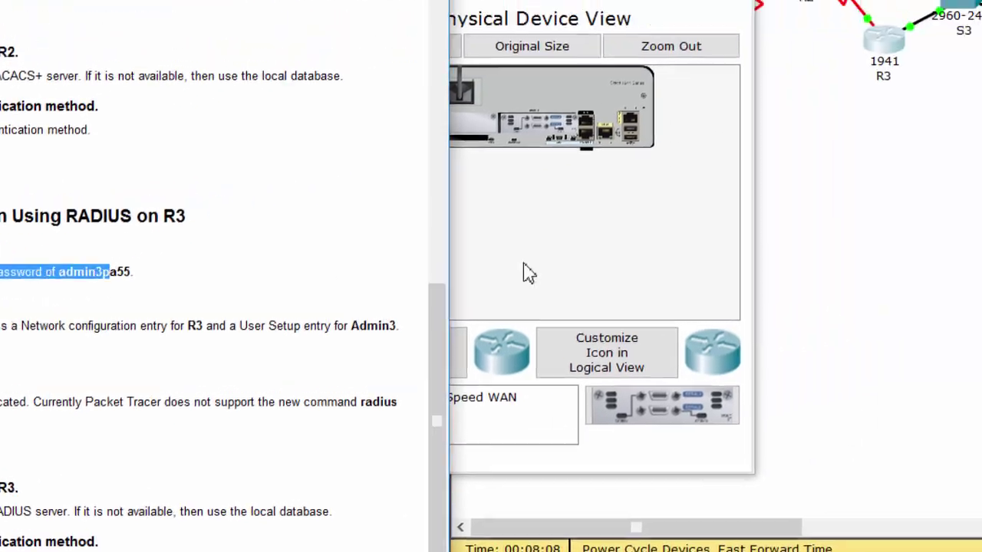
left_click_drag(537, 0, 894, 0)
Open R3's command line and return to global configuration mode.
left_click(724, 19)
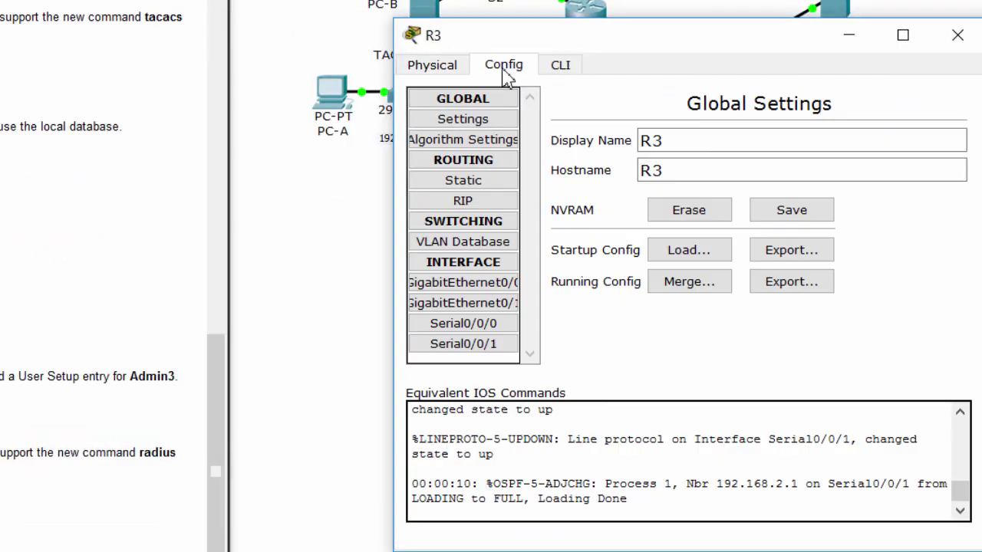
left_click(462, 323)
left_click(571, 66)
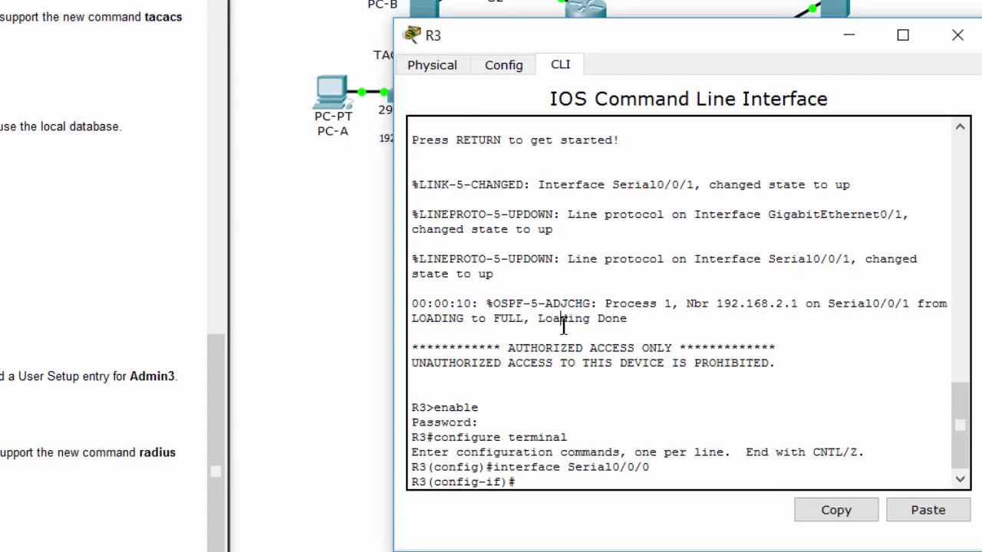
type("ex")
key("Return")
Create R3's backup admin user with a secret password, then show the topology.
type("user")
key("Tab")
type("Admin3 sec")
key("Tab")
type("admin3pa55")
key("Return")
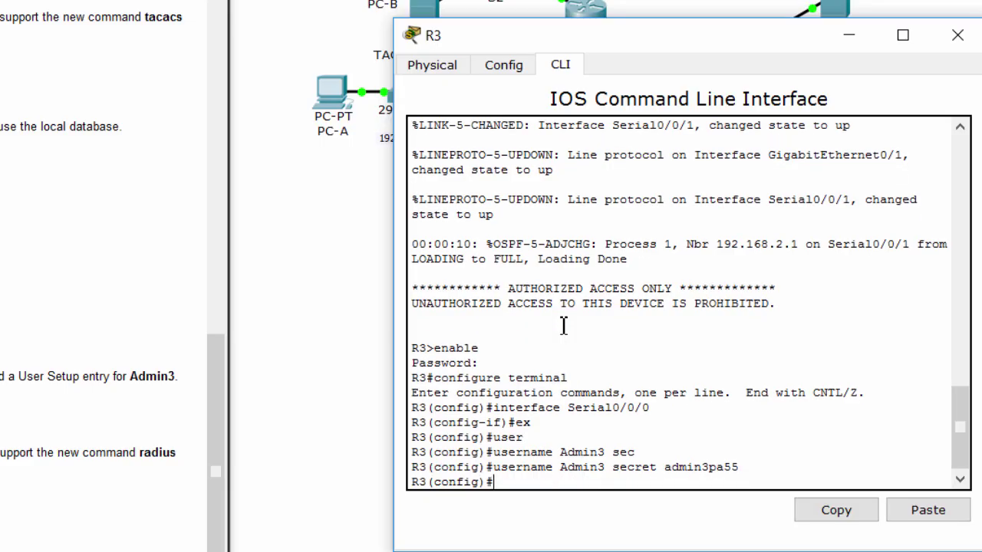
left_click(39, 366)
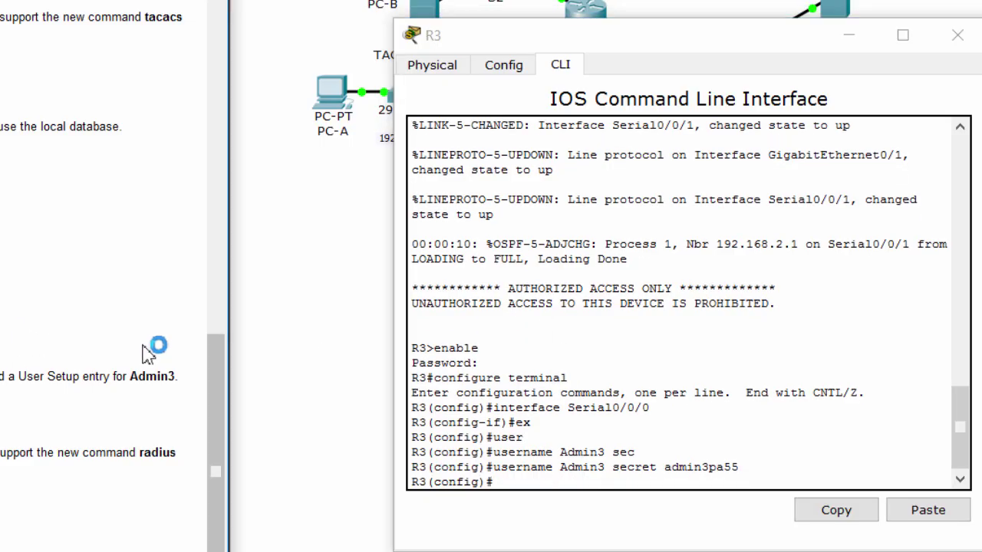
left_click(273, 358)
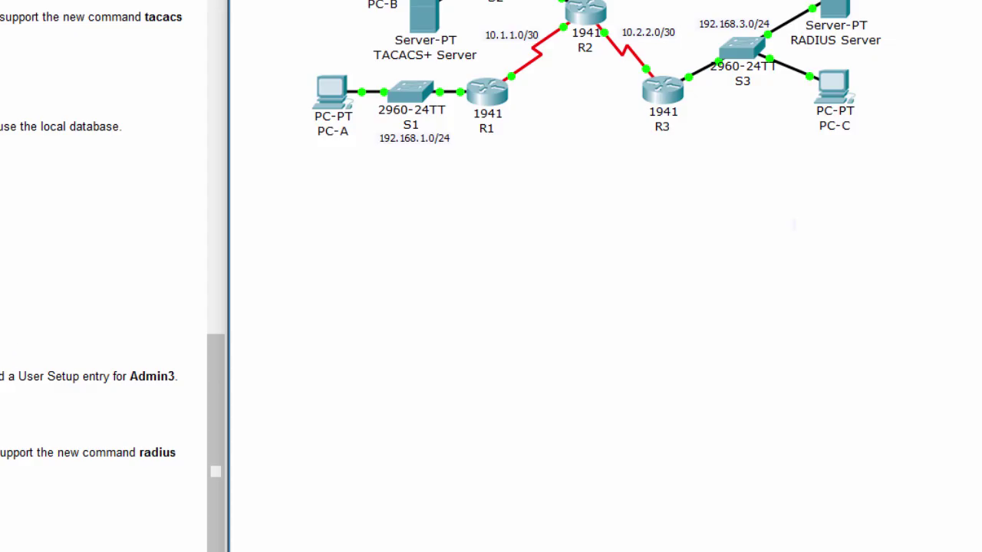
left_click_drag(2, 376, 122, 376)
left_click(509, 358)
left_click(424, 13)
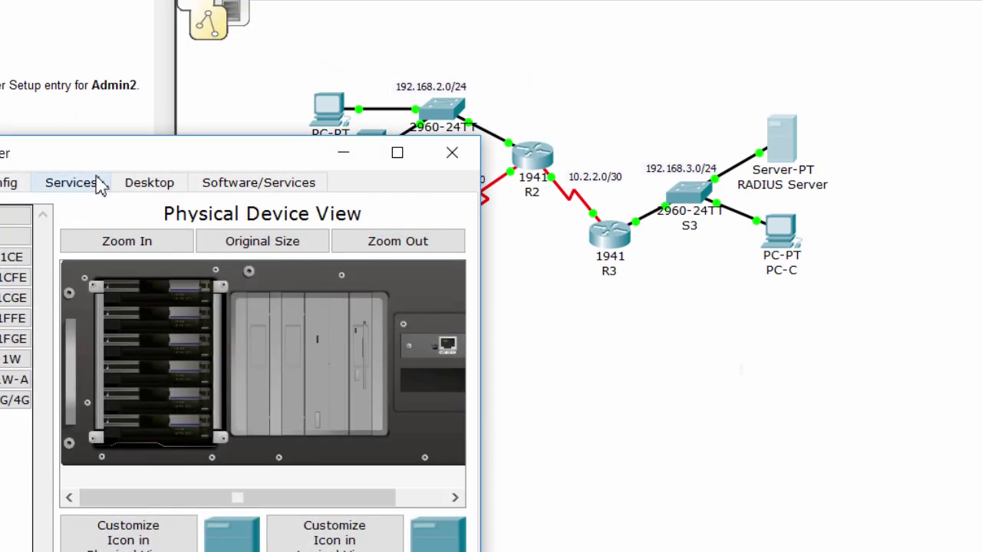
left_click(96, 184)
left_click(39, 335)
left_click(718, 220)
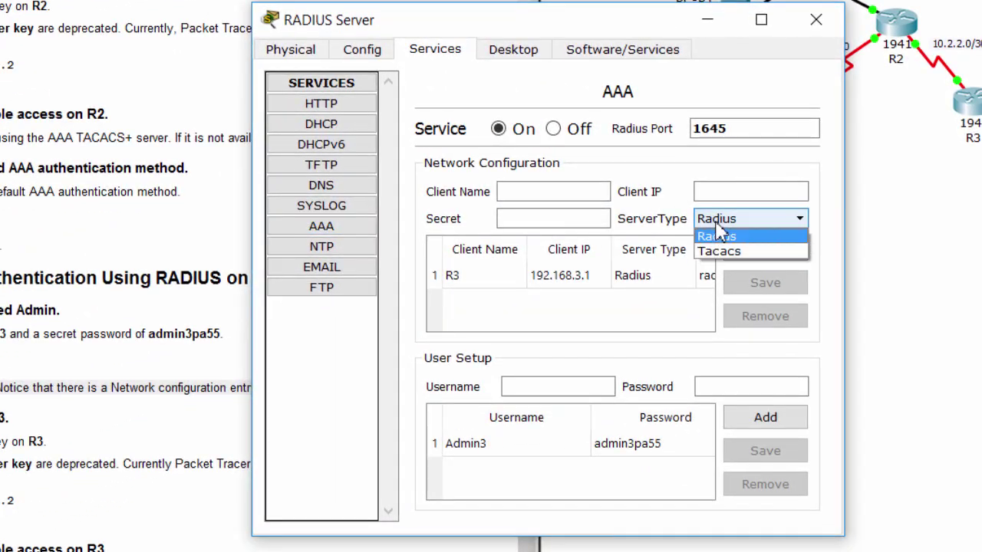
left_click(717, 235)
left_click(573, 276)
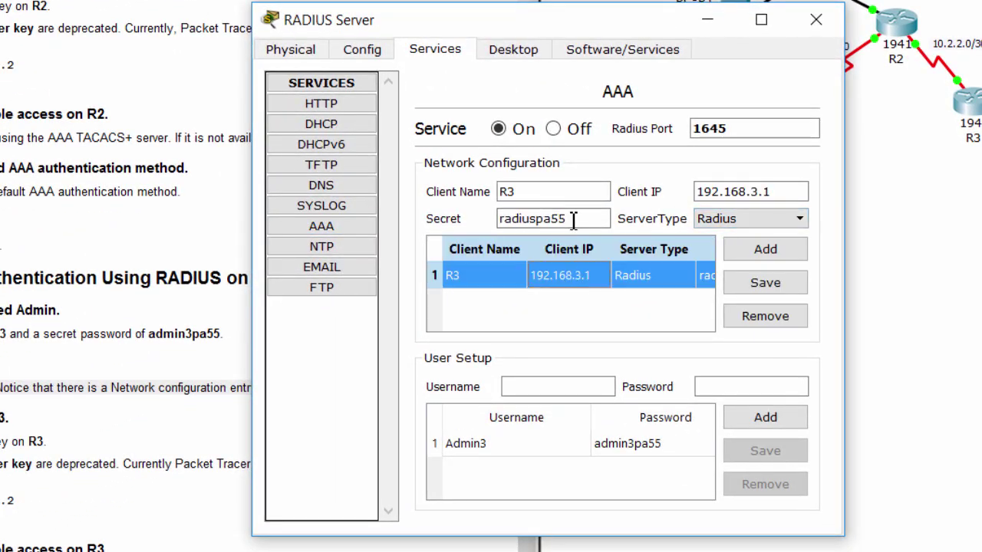
left_click_drag(574, 221, 499, 220)
left_click_drag(784, 195, 695, 193)
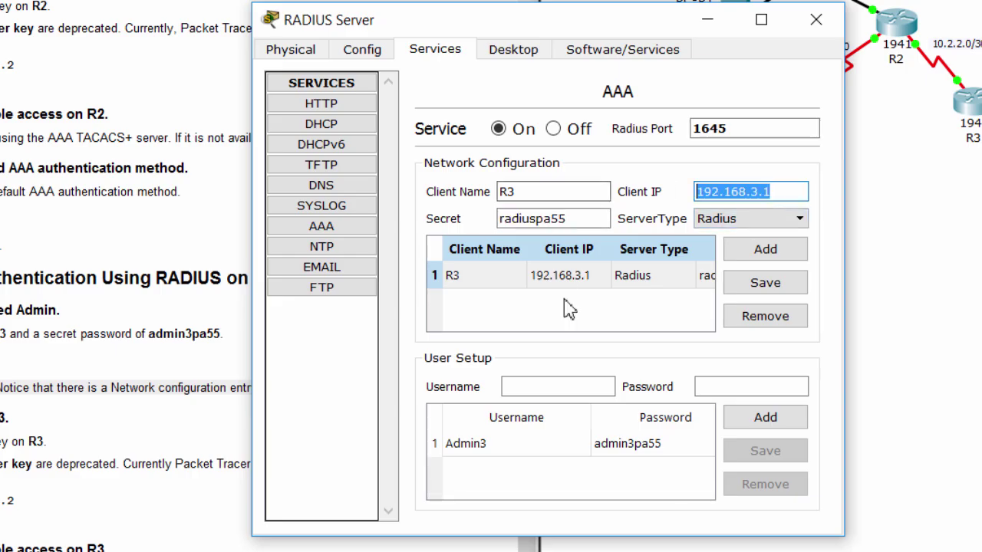
left_click(528, 443)
left_click_drag(725, 386, 778, 387)
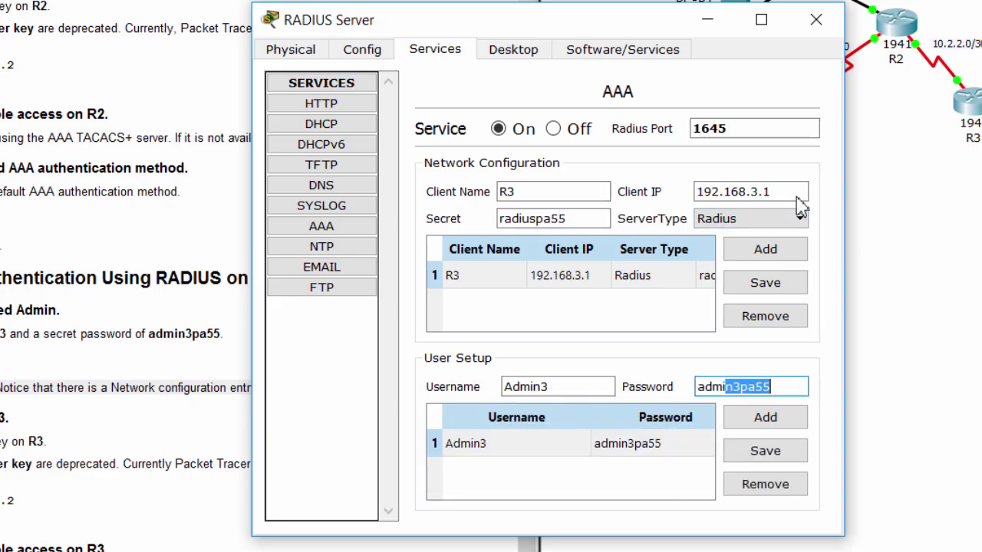
left_click(816, 22)
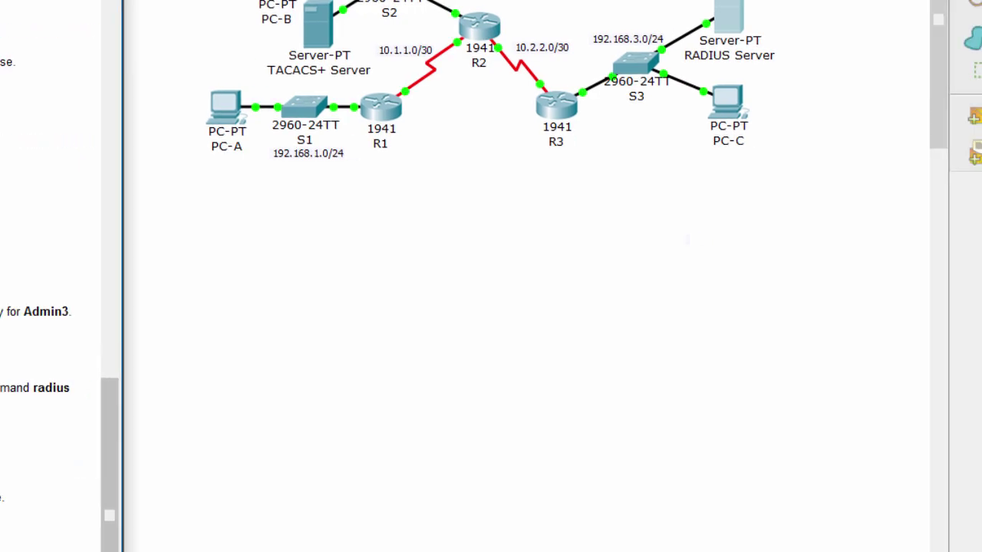
In R3's CLI, point the router to RADIUS server host 192.168.3.2.
left_click(563, 115)
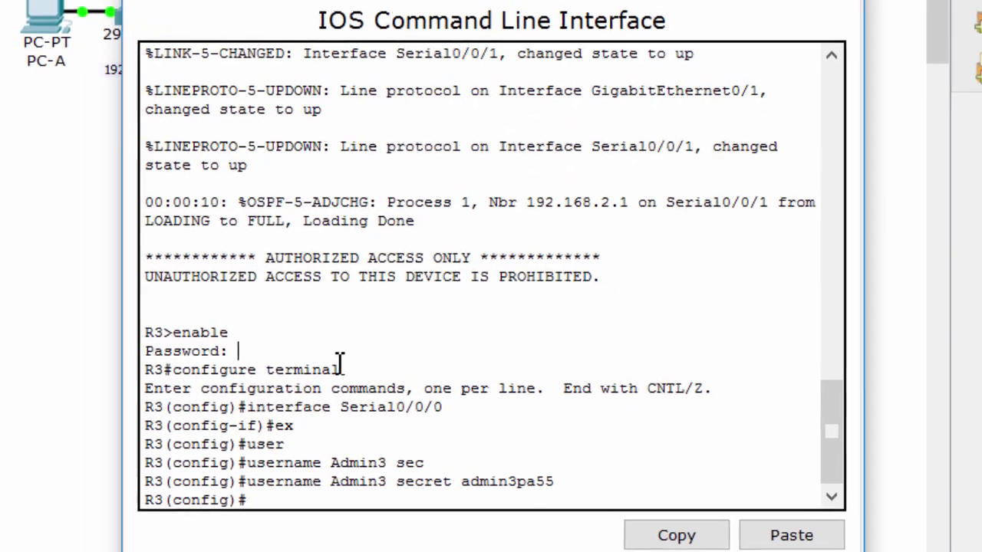
type("radi")
key("Tab")
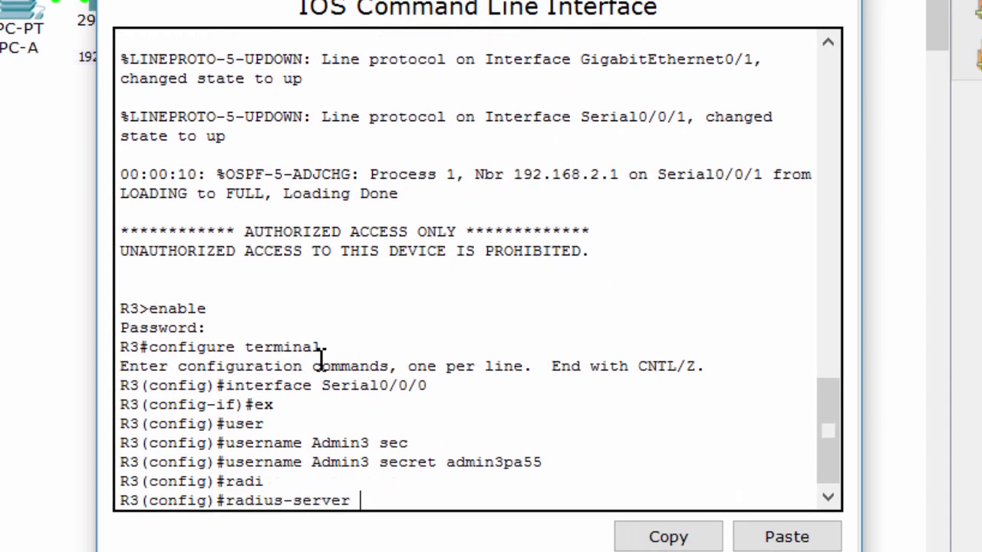
type("ho")
key("Tab")
type("192.")
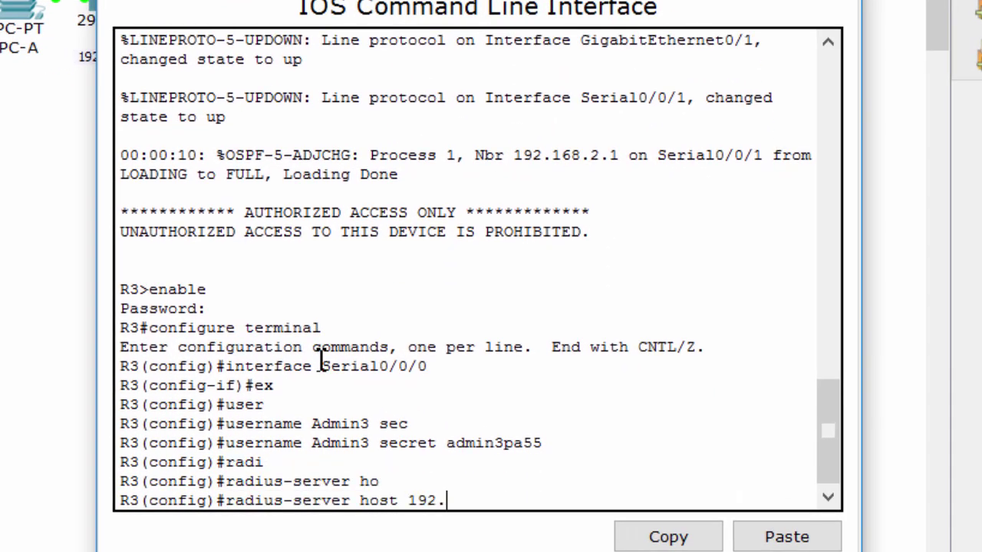
type("168.3.2")
key("Return")
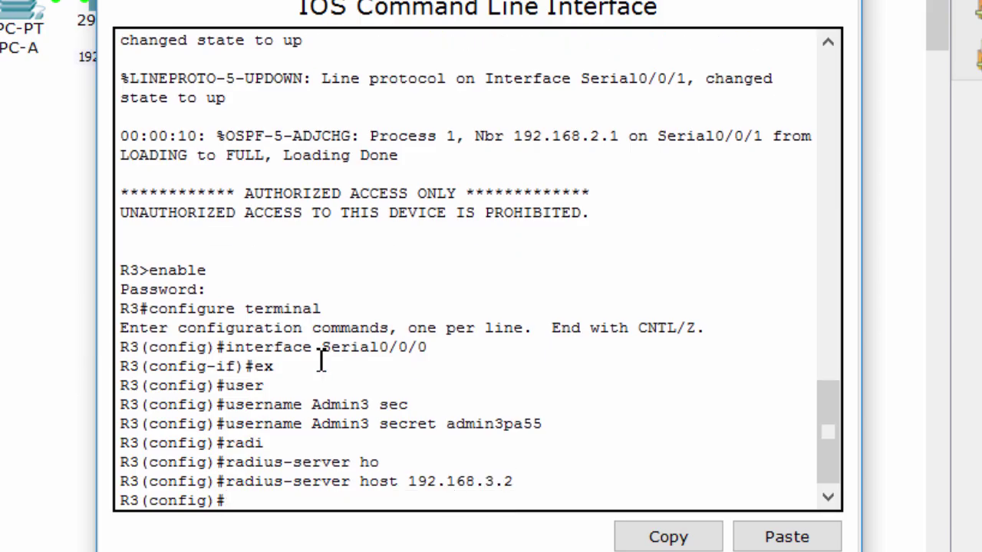
Set R3's RADIUS shared secret with 'radius-server key', entering the shared secret.
type("radi")
key("Tab")
type("ke")
key("Tab")
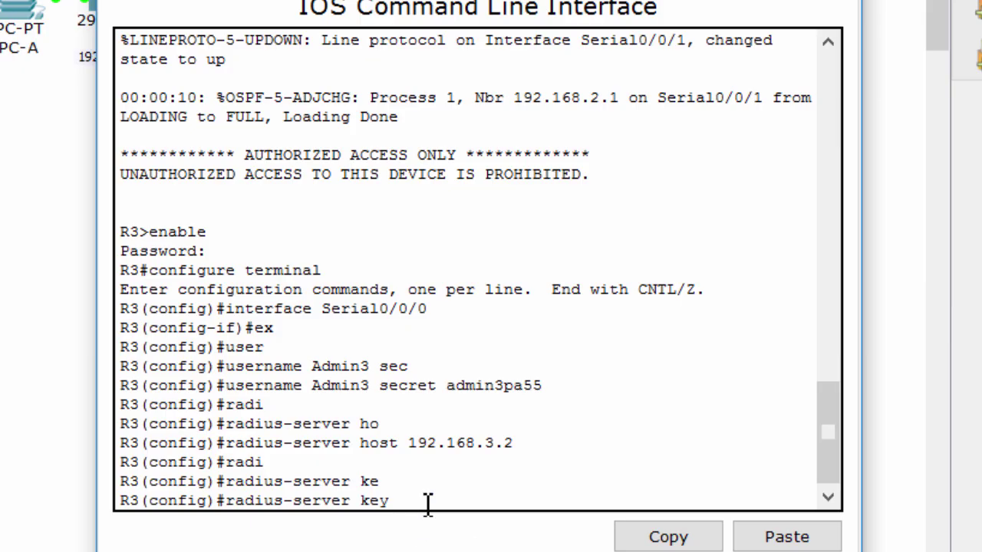
type("radiuspa55")
key("Return")
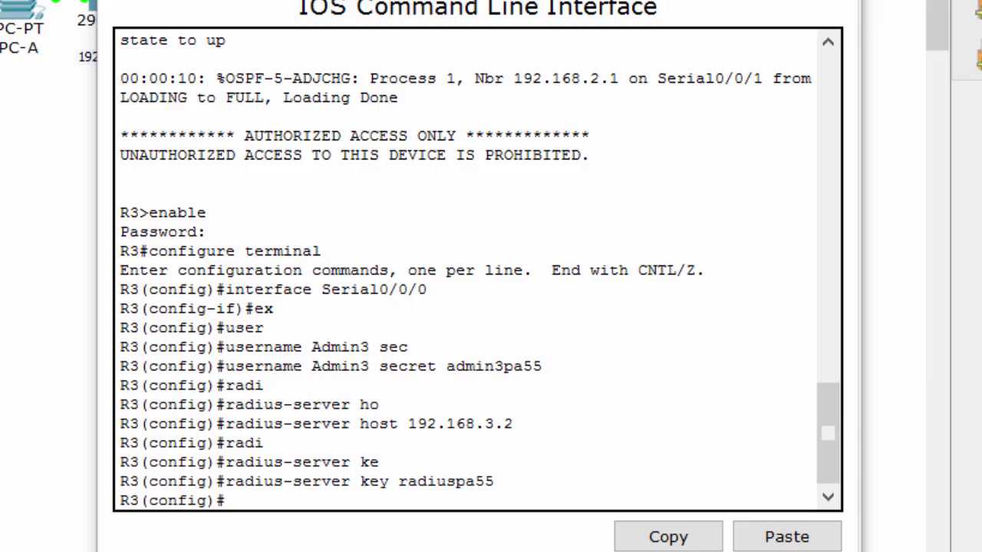
Enable AAA on R3 with 'aaa new-model'.
type("aaa")
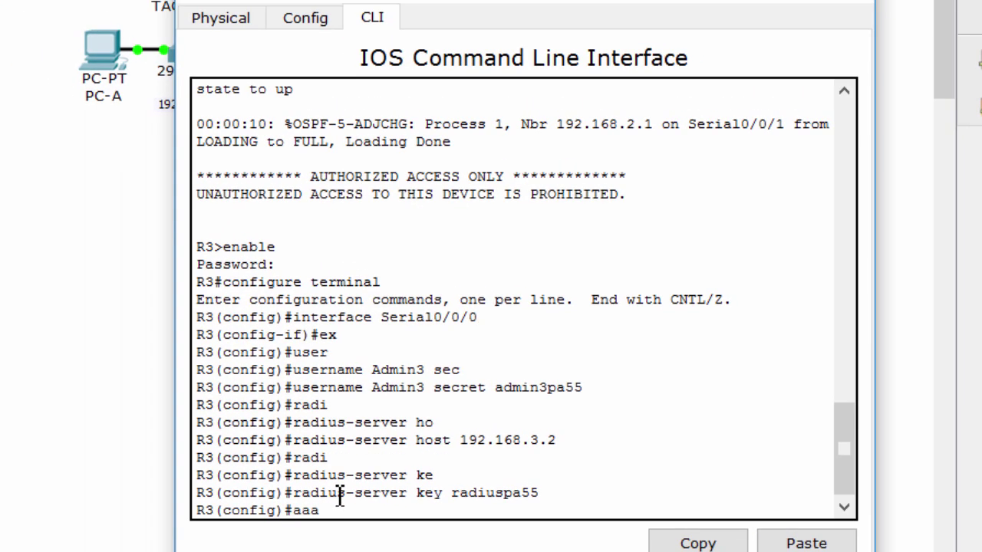
type(" new")
key("Tab")
key("Return")
Create the default login authentication list using group radius, then local.
type("aaa a")
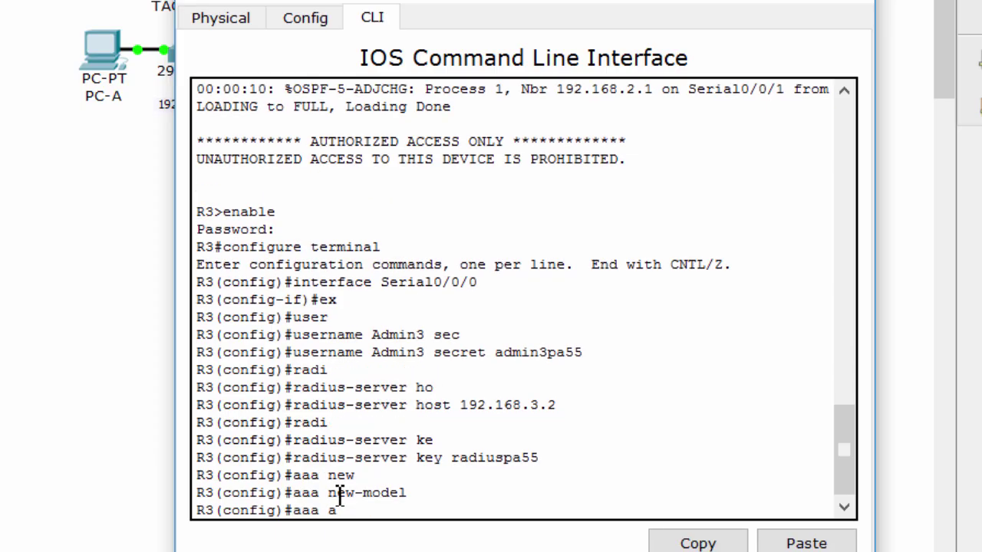
type("uthen")
key("Tab")
type("lo")
key("Tab")
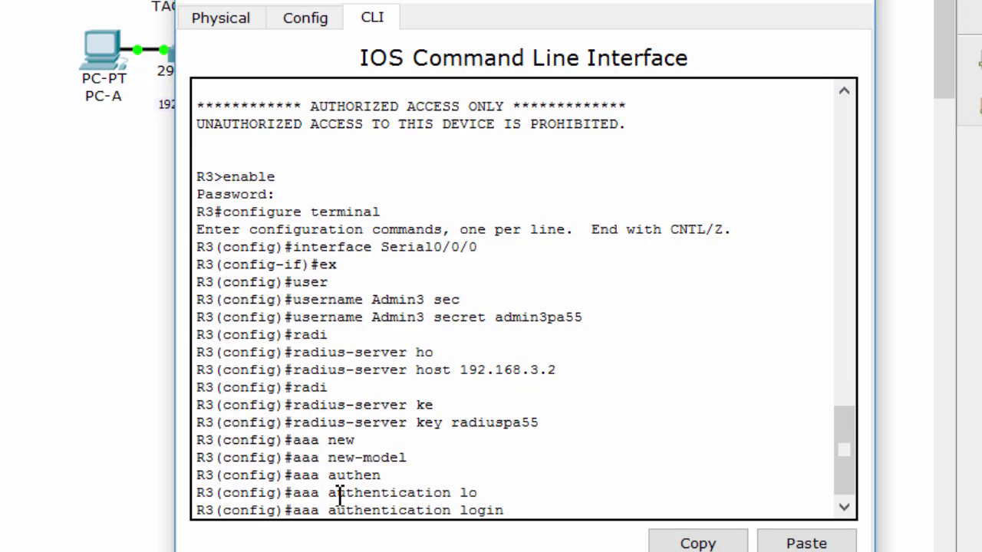
type("?")
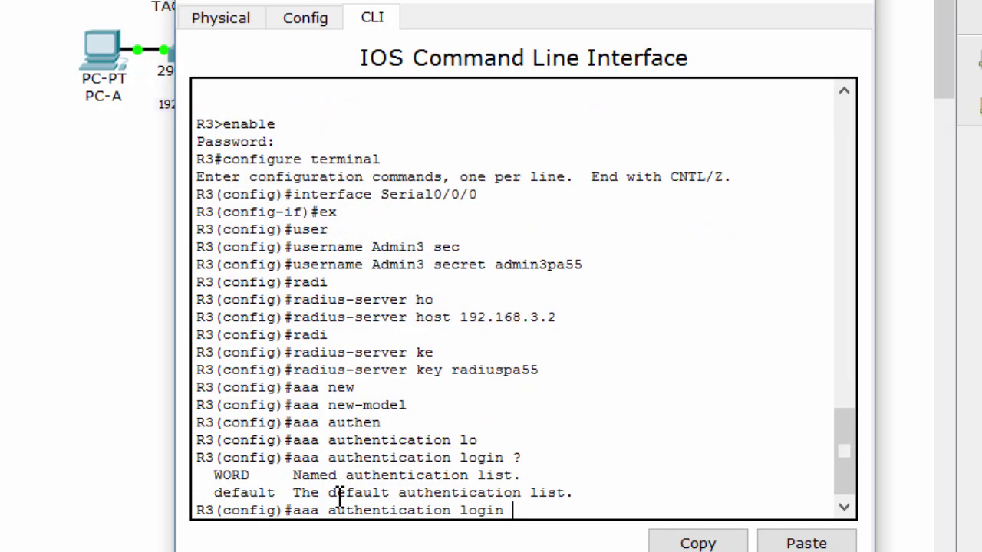
type("de")
key("Tab")
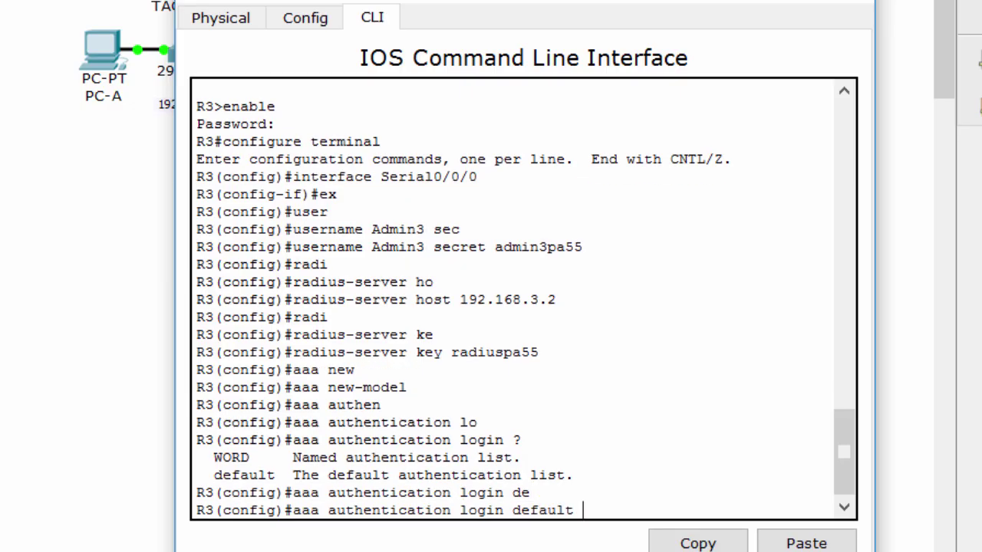
type("gr")
key("Tab")
type("ra")
key("Tab")
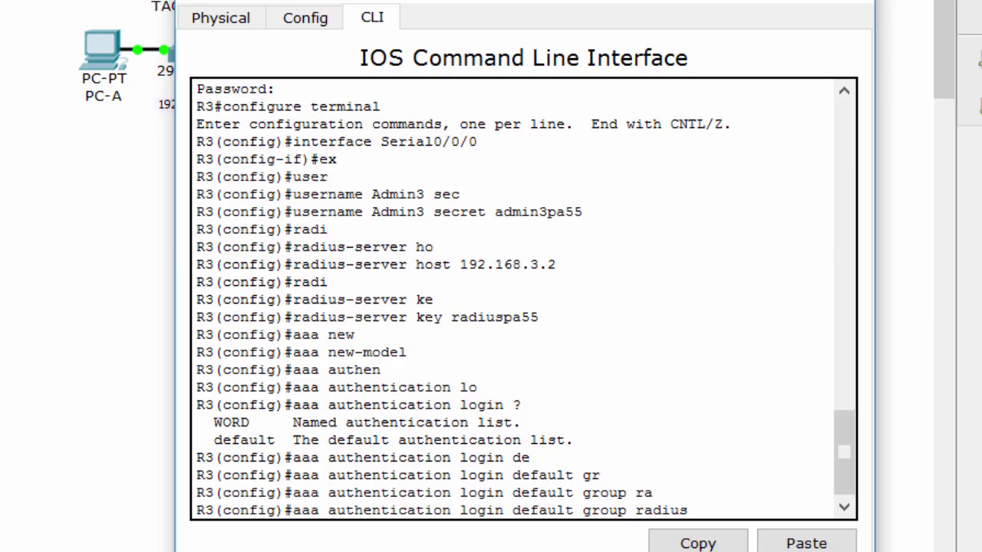
type("lo")
key("Tab")
key("Return")
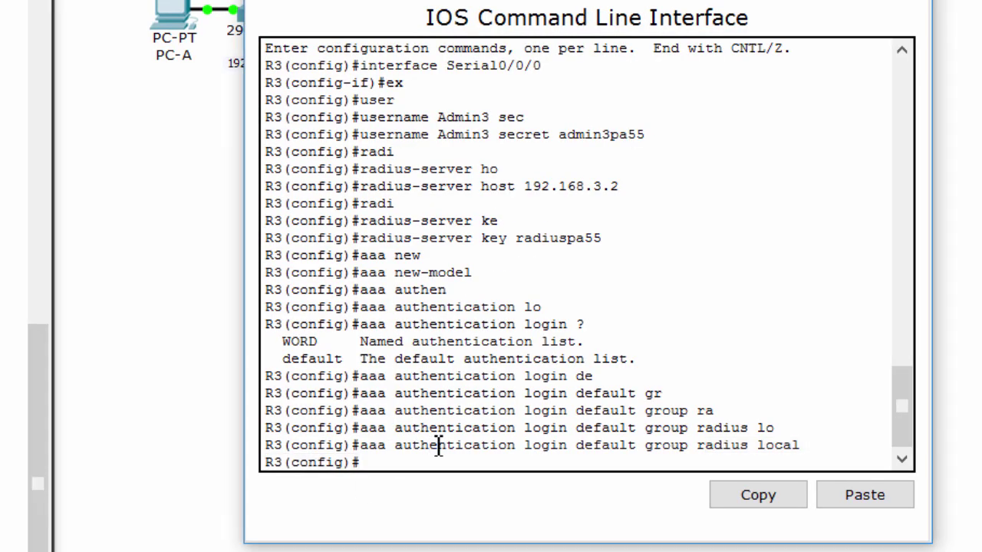
Apply the default login authentication list to console line 0.
type("line con")
key("Tab")
type("0")
key("Return")
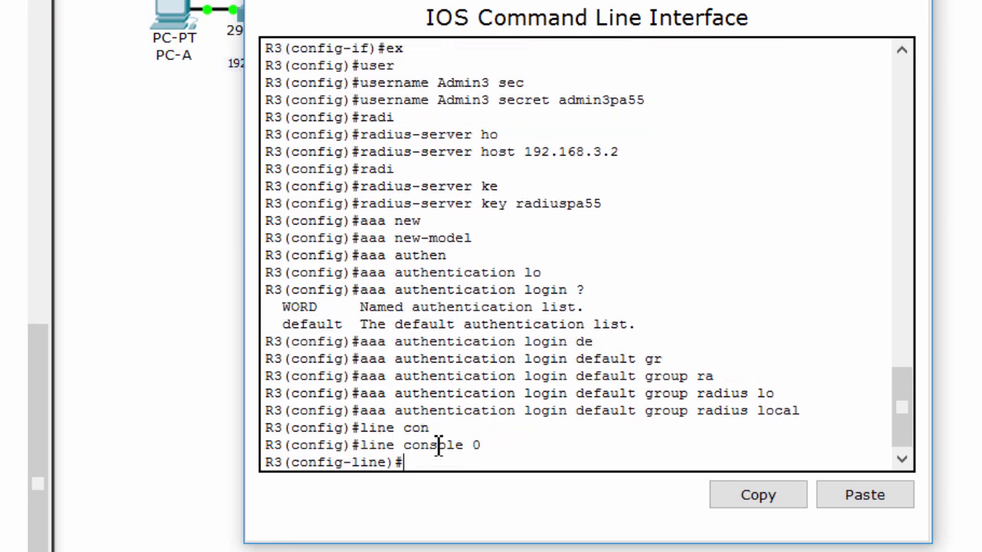
type("login authen")
key("Tab")
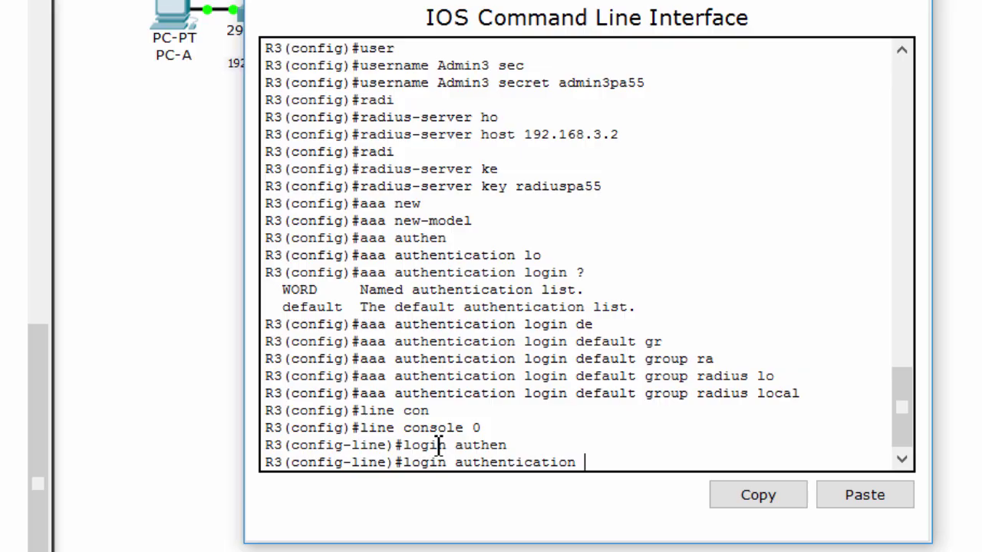
type("?")
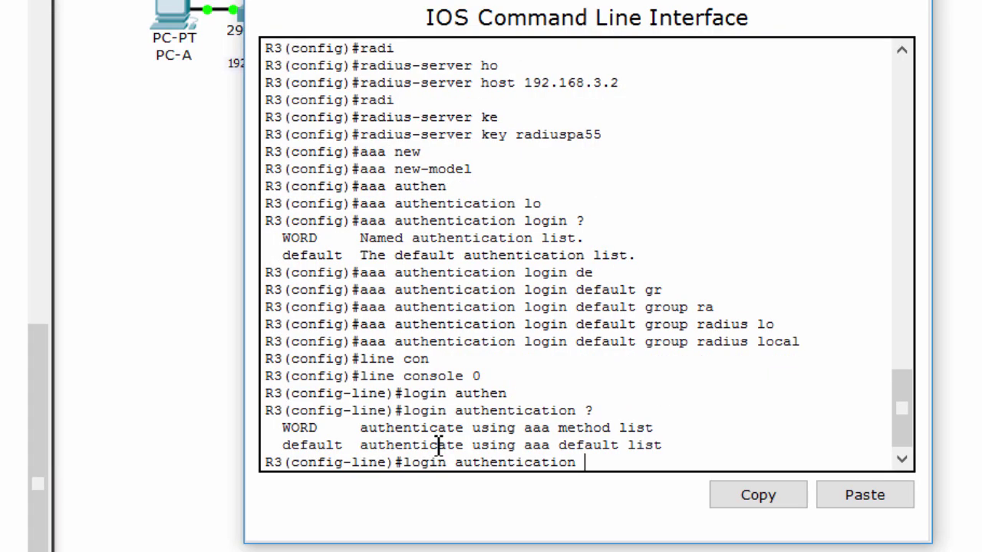
type("de")
key("Tab")
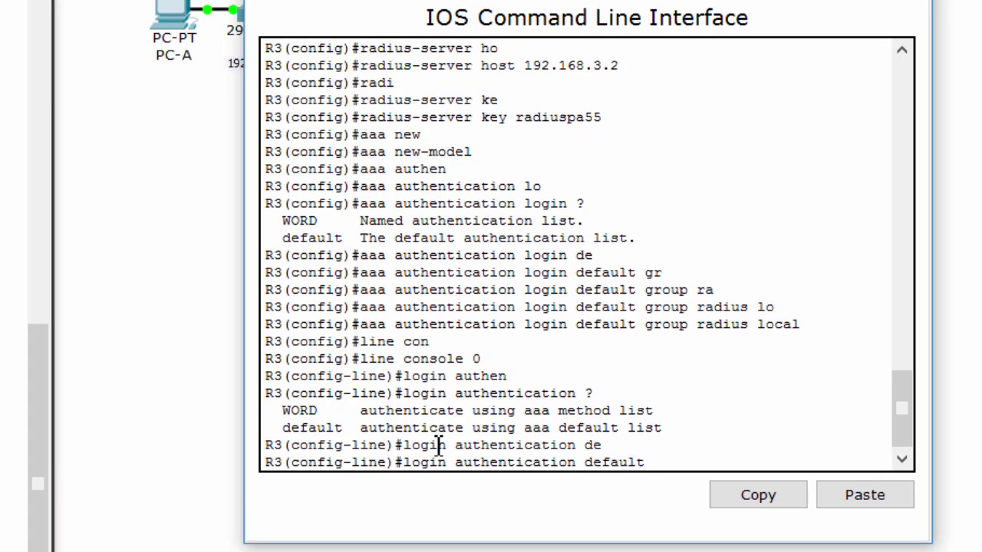
key("Return")
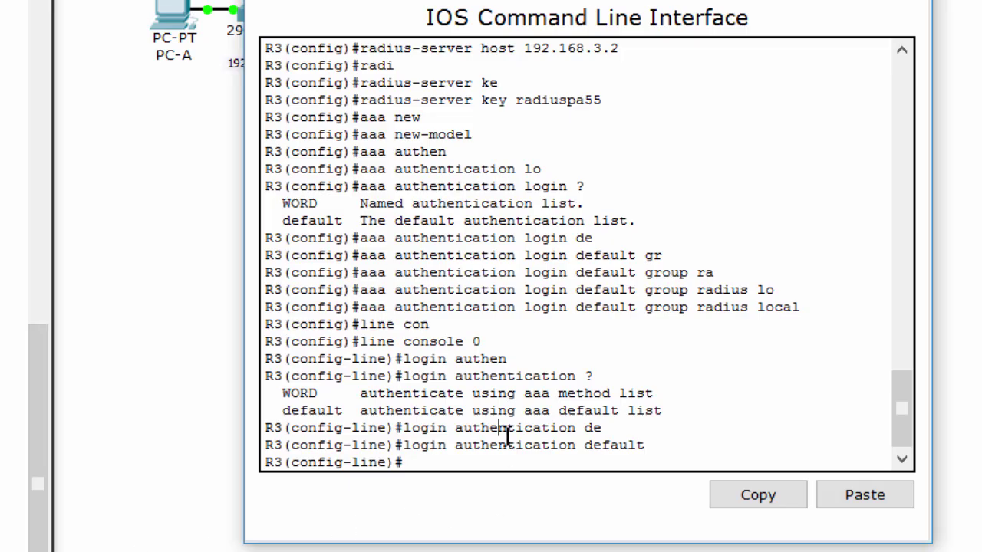
Leave configuration mode and log out of R3's console session.
key("ctrl+z")
key("Return")
type("exit")
key("Return")
Log back in with the admin username and password, then enter privileged mode with the enable password.
key("Return")
key("Return")
key("Return")
key("Return")
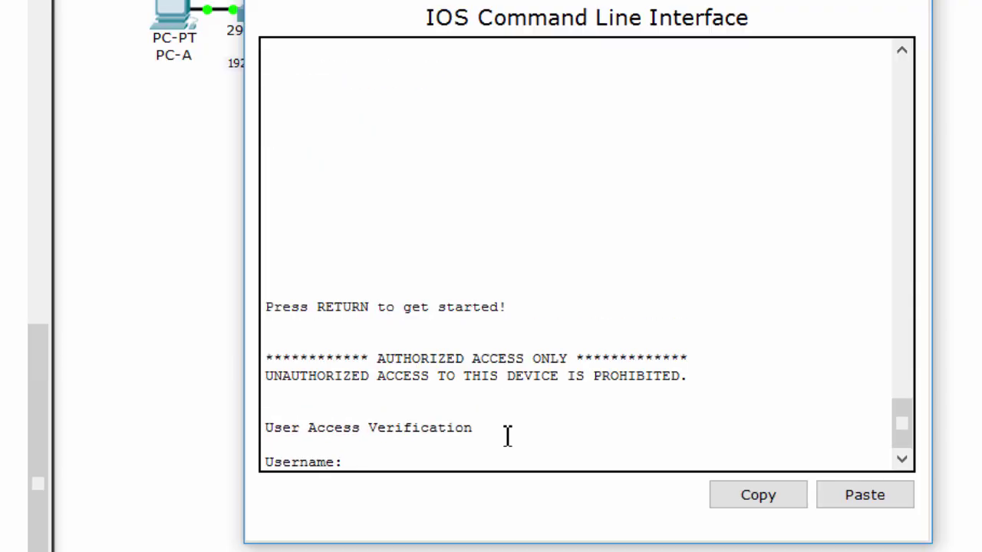
type("Admin3")
key("Return")
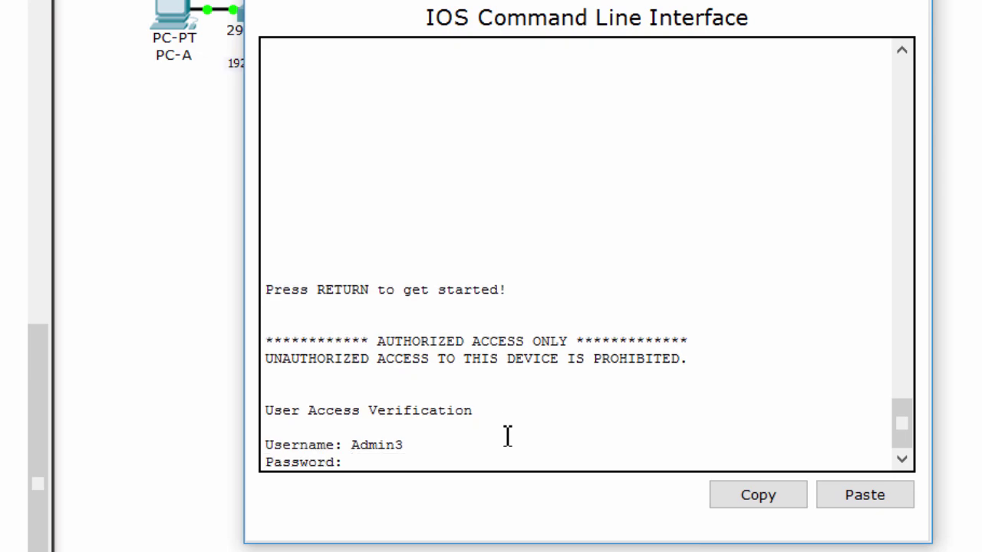
key("Return")
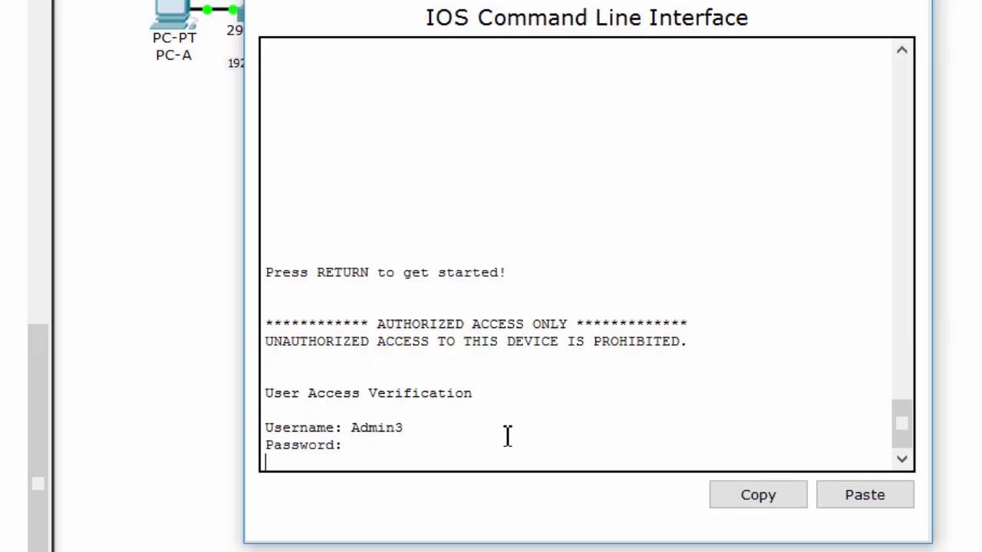
key("Return")
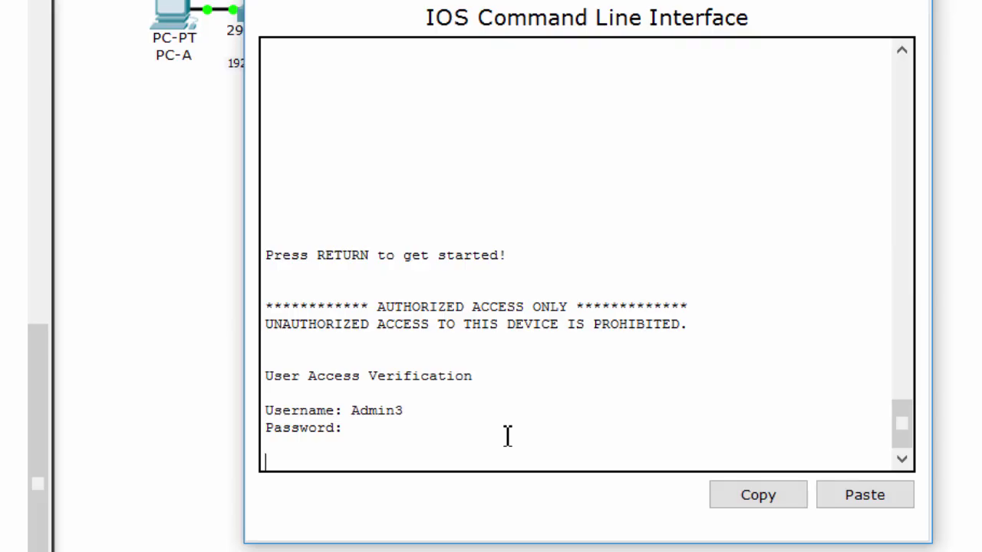
key("Return")
key("Return")
key("Return")
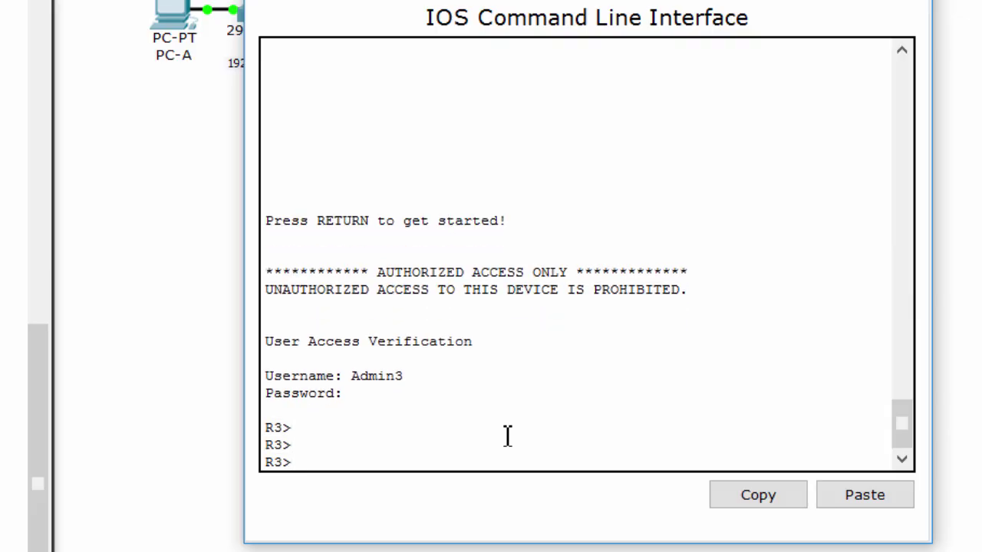
type("en")
key("Return")
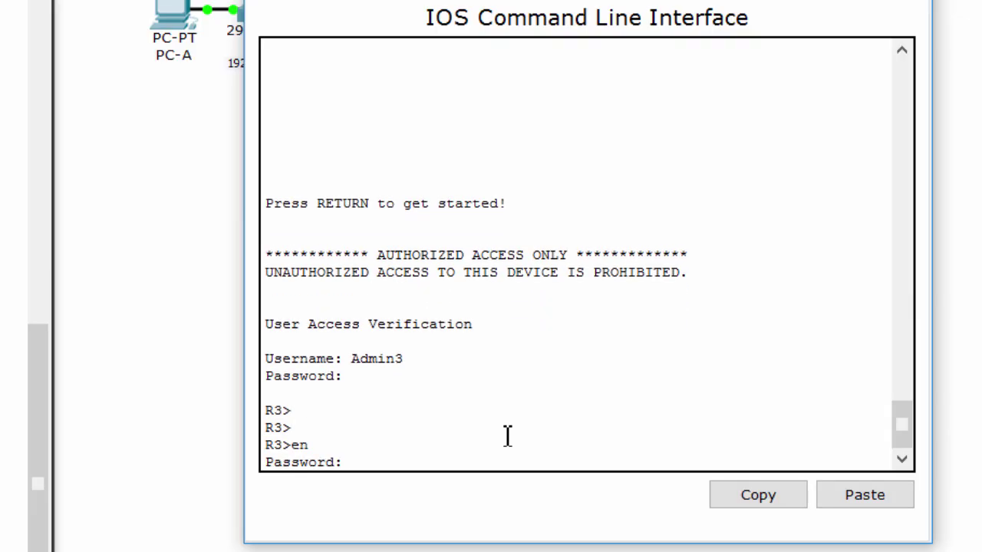
key("Return")
key("Return")
key("Return")
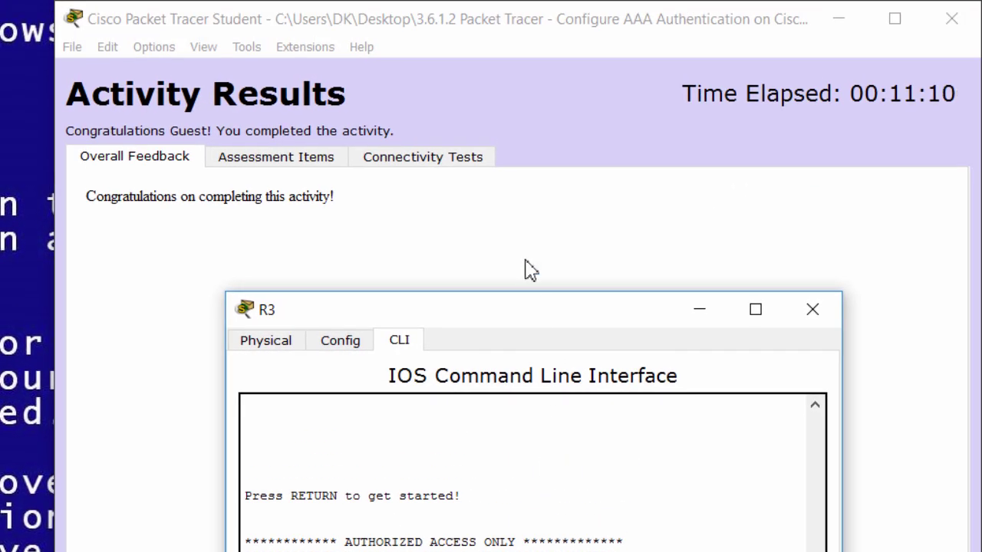
Review the Activity Results assessment items, all Correct with a 23/23 score.
left_click(894, 18)
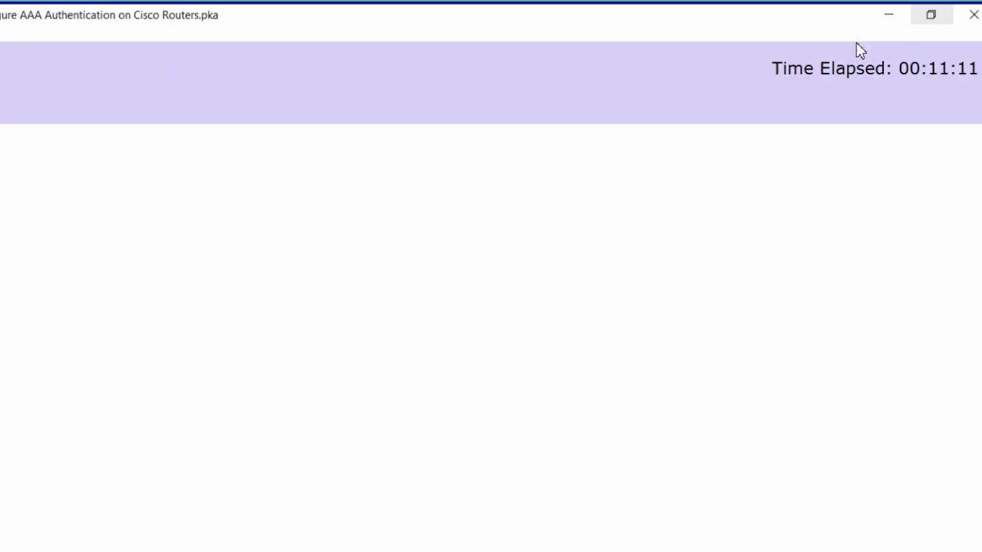
left_click(128, 89)
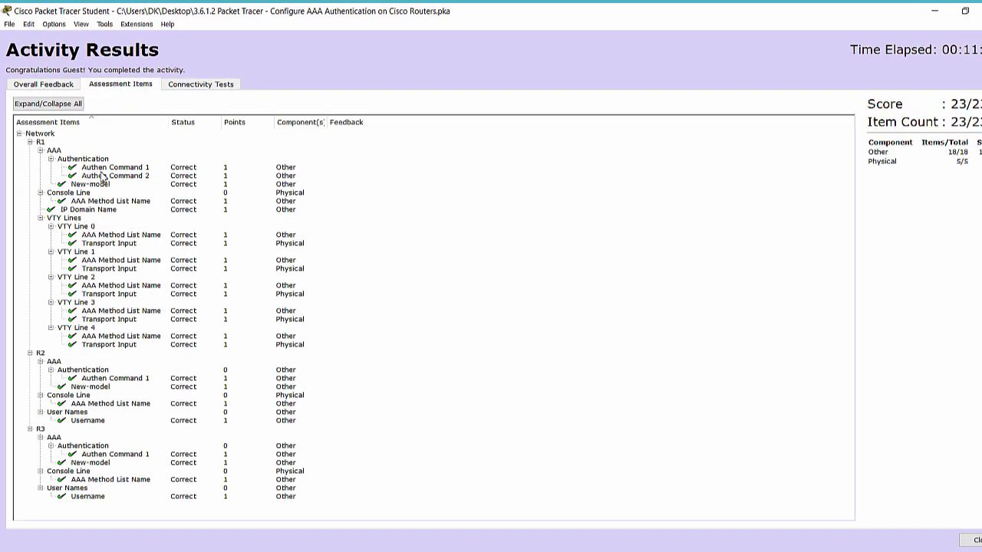
left_click(63, 161)
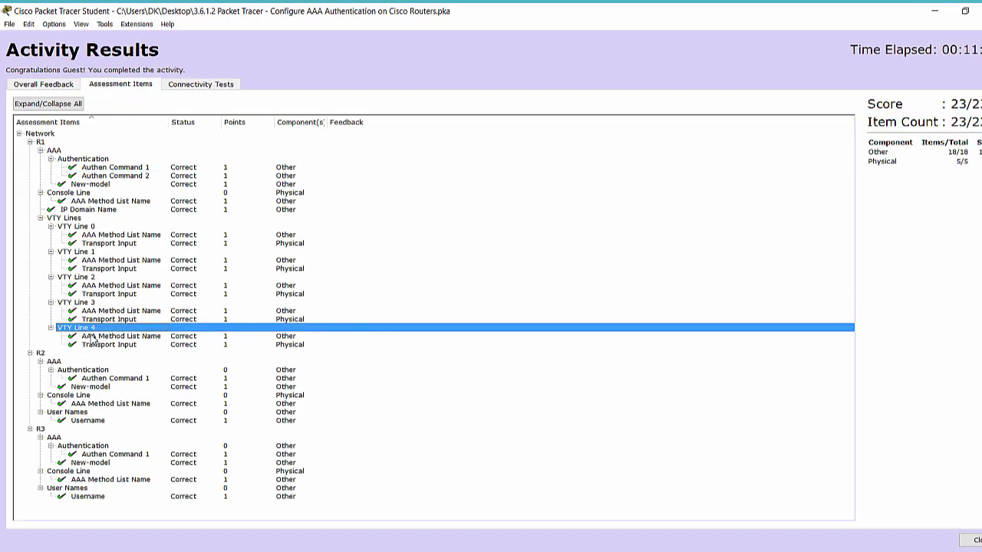